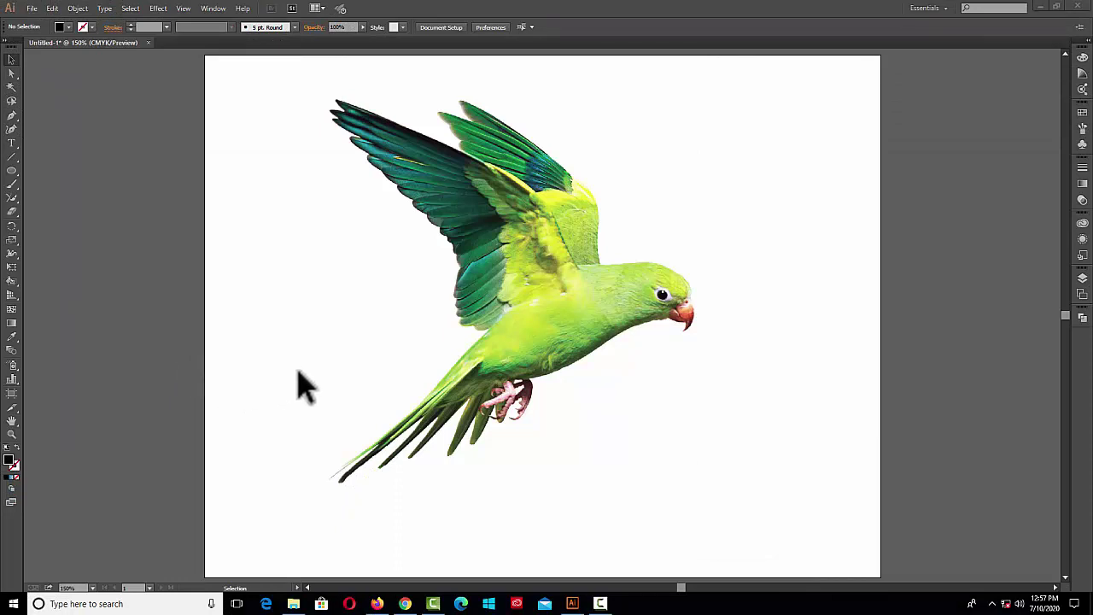
Step: Look over the image tracing options, then deselect the parrot photo
left_click(78, 9)
mouse_move(105, 329)
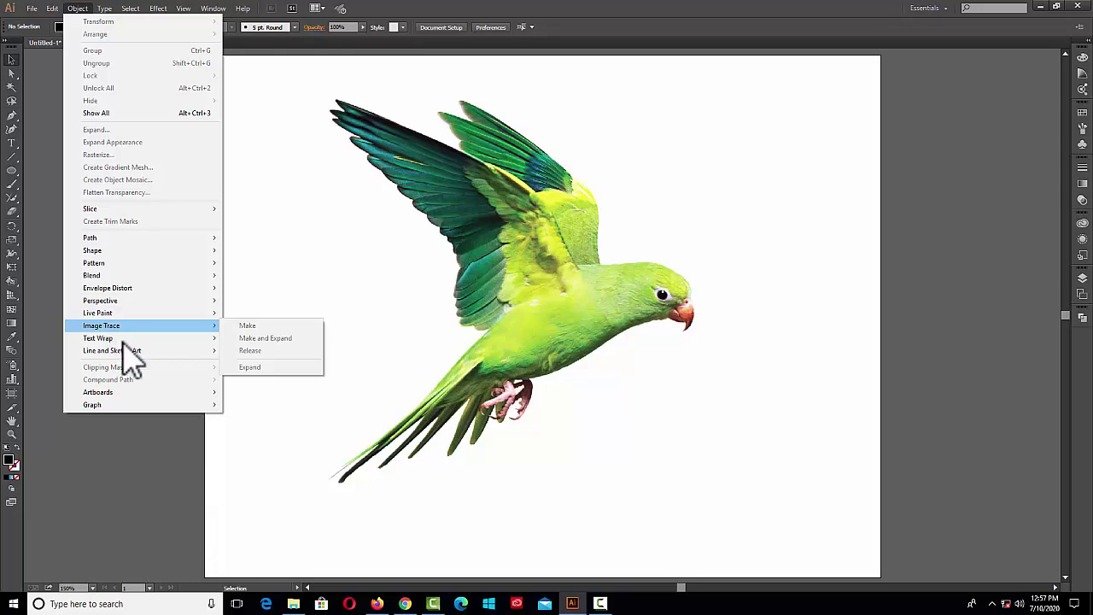
left_click(354, 270)
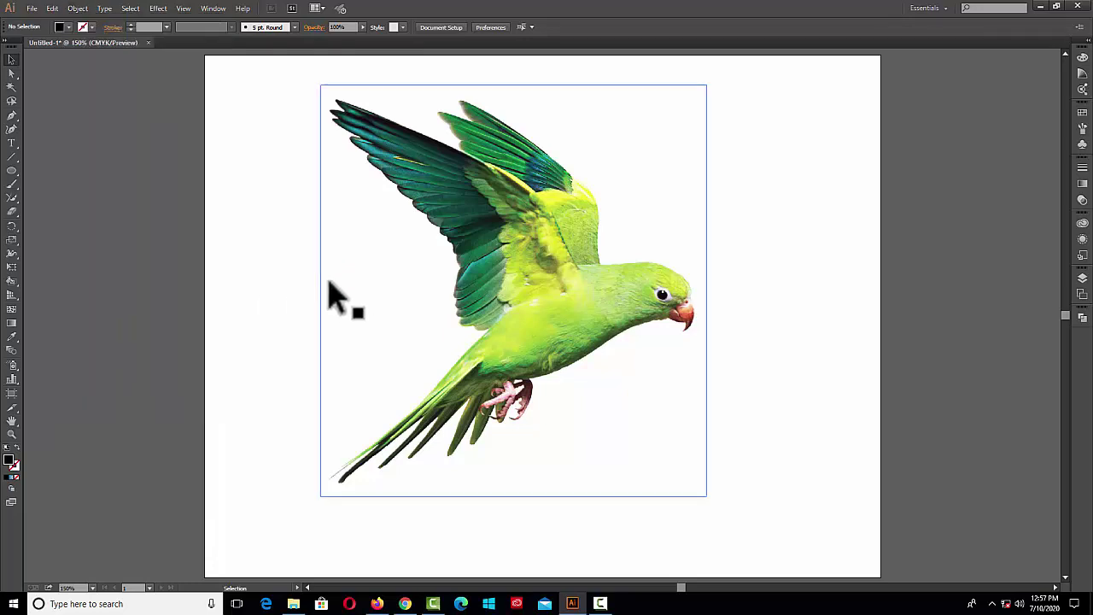
left_click(300, 350)
Step: Zoom in on the parrot's details, then zoom back out to see the whole bird
scroll(579, 348, "up", 3)
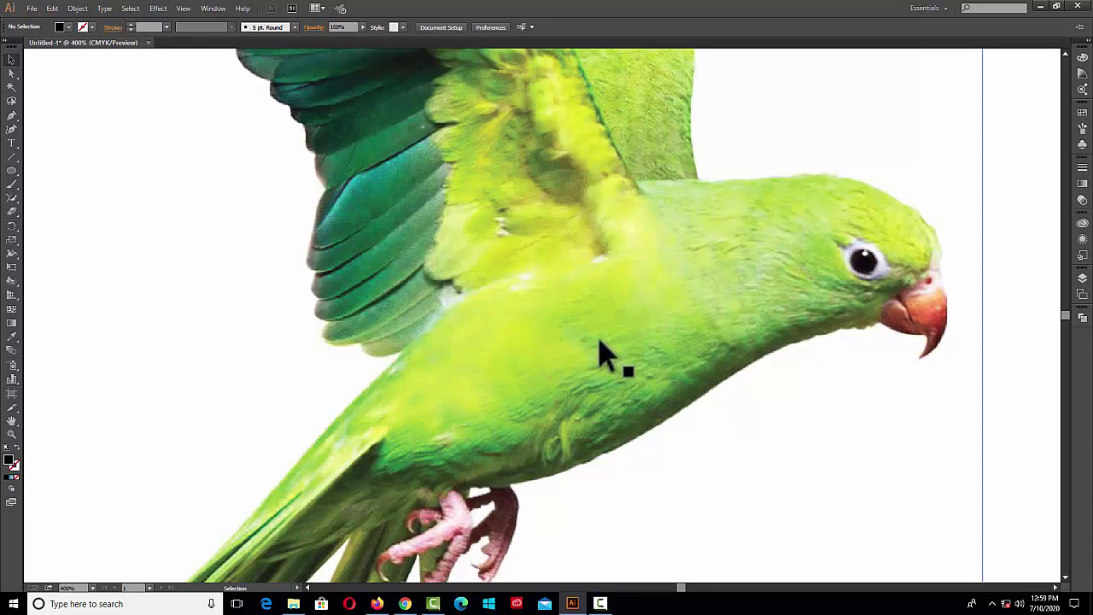
scroll(617, 253, "up", 1)
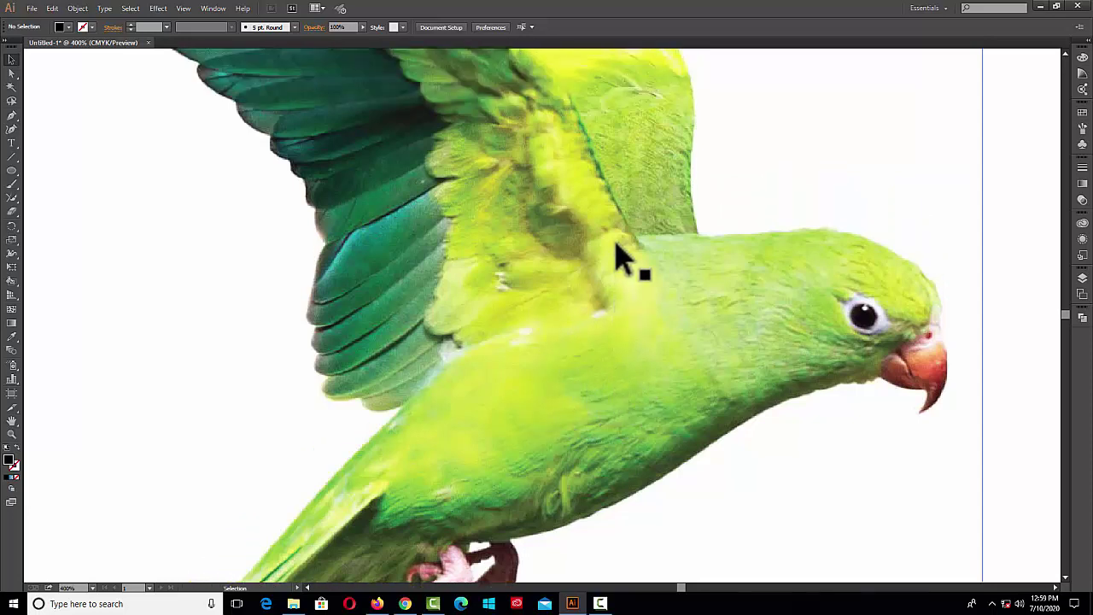
scroll(619, 253, "up", 2)
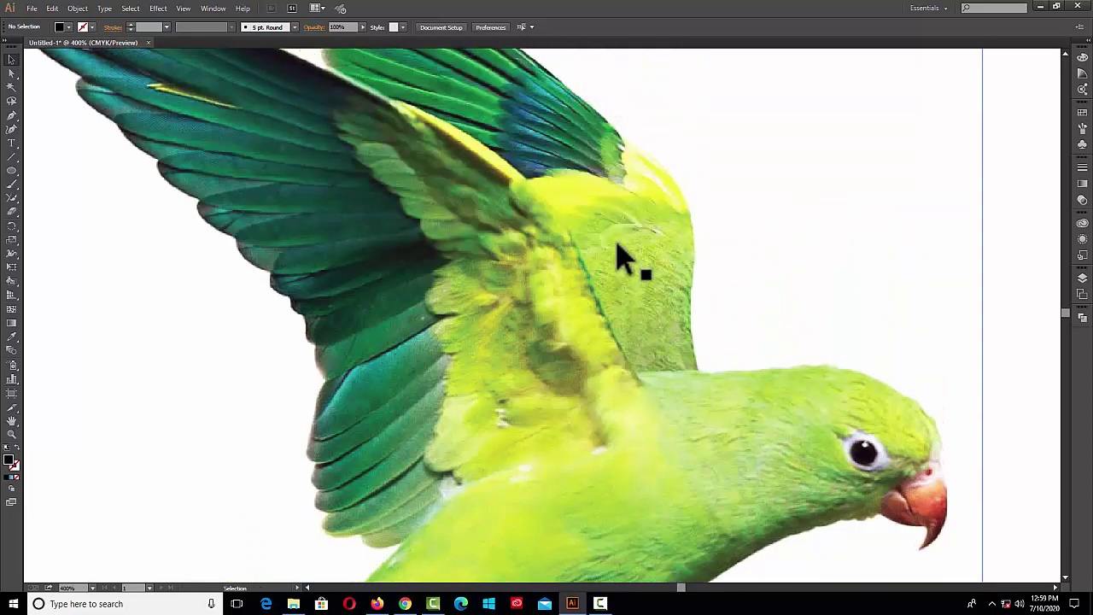
scroll(517, 323, "down", 1)
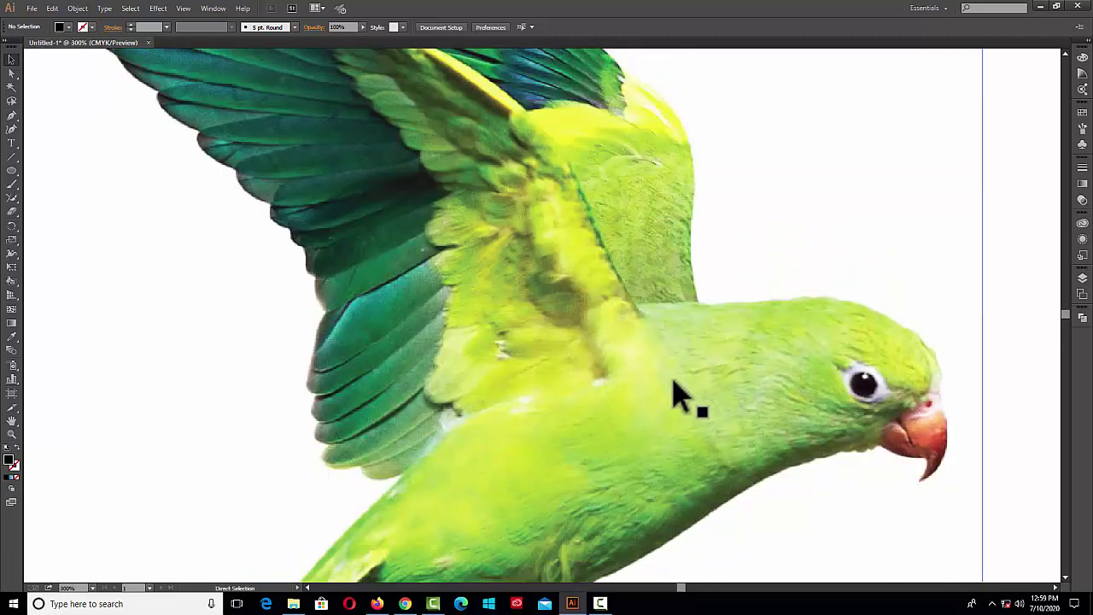
key("ctrl+minus")
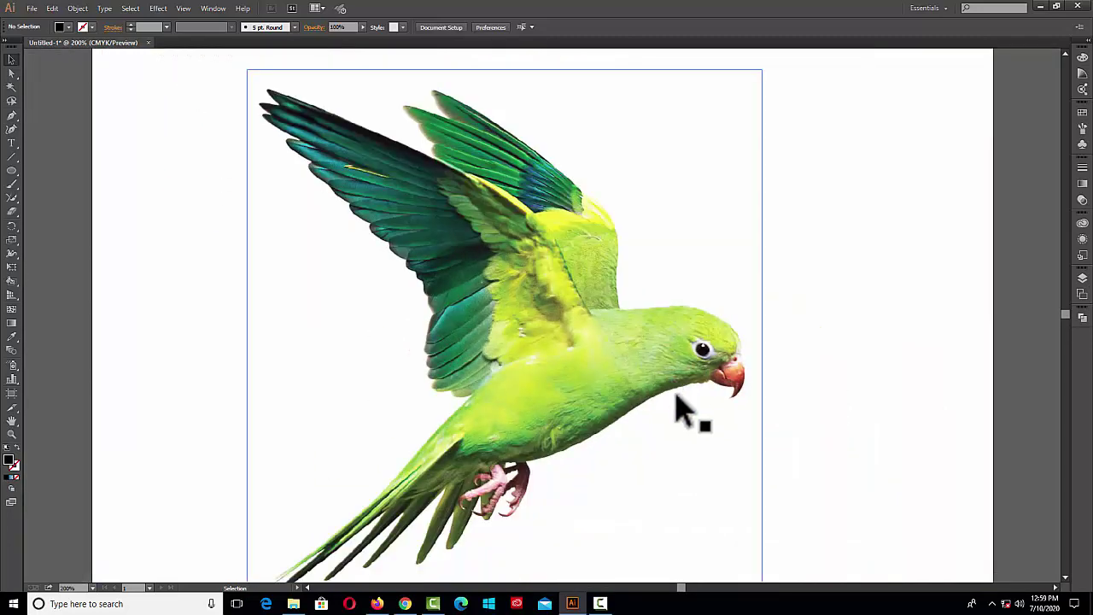
scroll(674, 390, "down", 1)
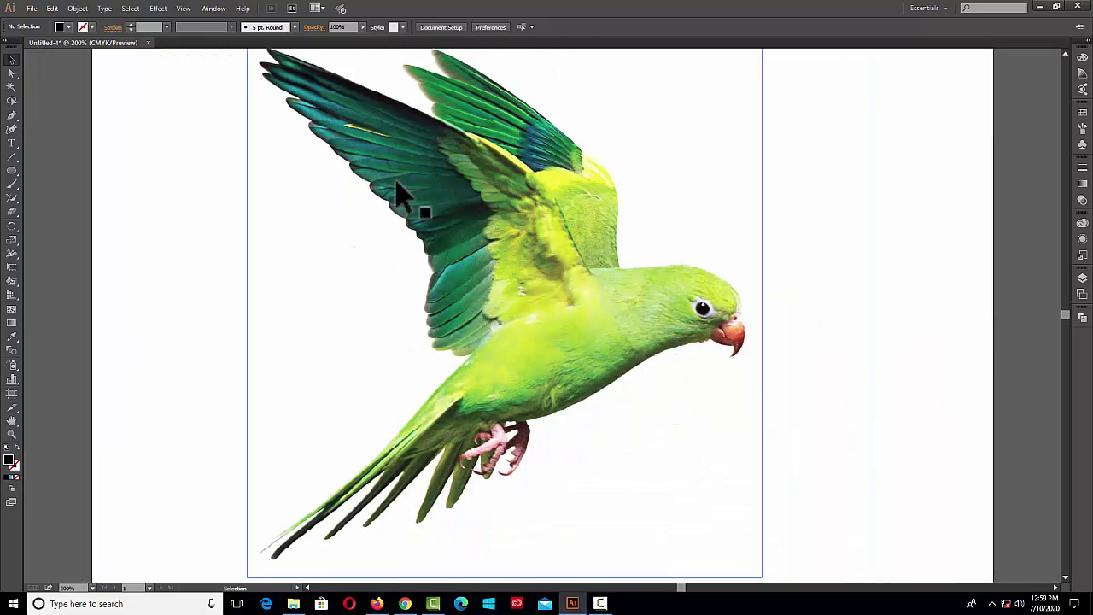
scroll(551, 290, "down", 1)
scroll(550, 290, "up", 1)
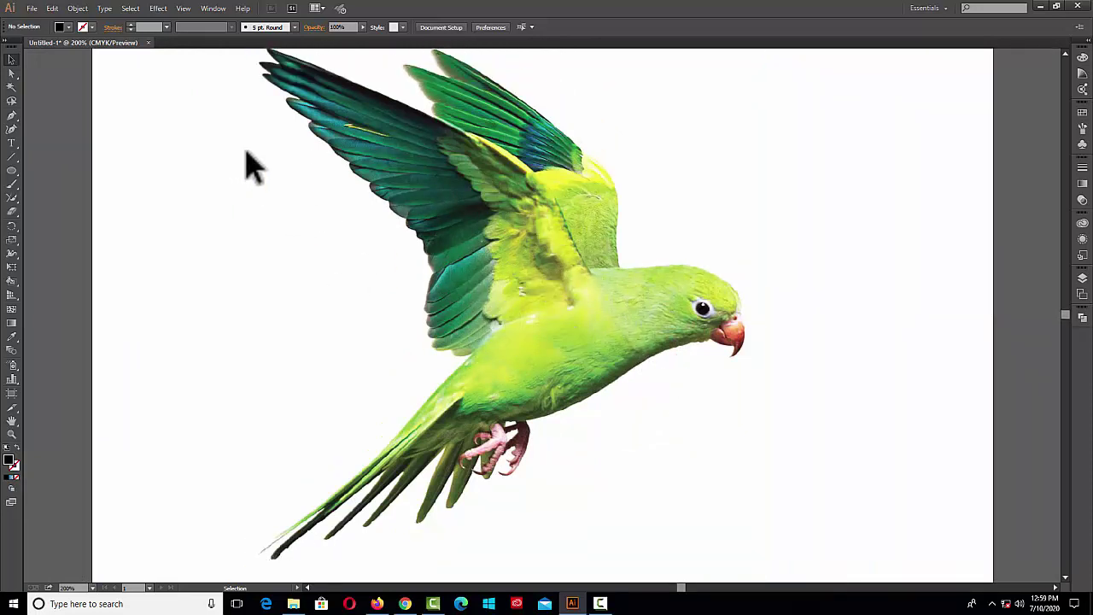
scroll(528, 333, "down", 1)
Step: Select the parrot photo with the Selection tool, ready for tracing
left_click(12, 59)
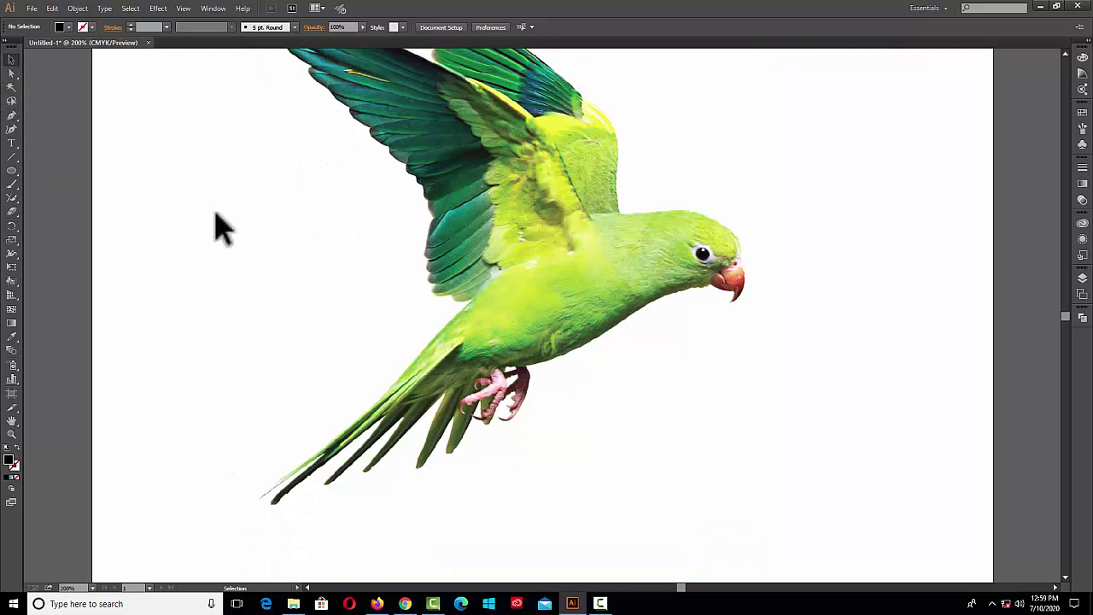
left_click(464, 287)
scroll(485, 294, "up", 1)
scroll(485, 288, "up", 1)
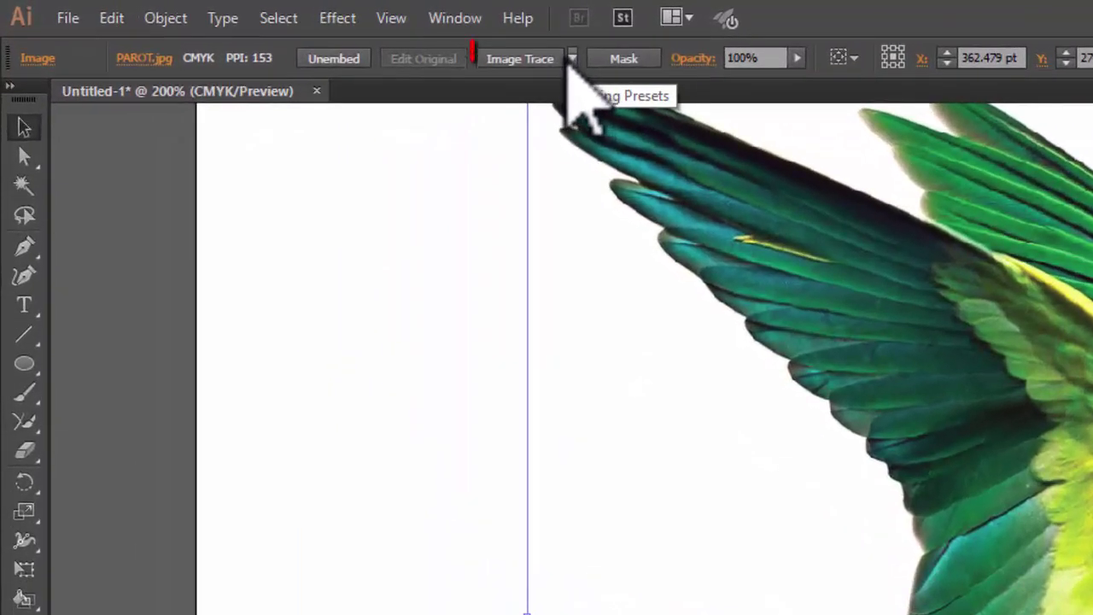
Step: Open Window > Image Trace, dock it right of the artboard, and collapse Advanced
left_click(454, 18)
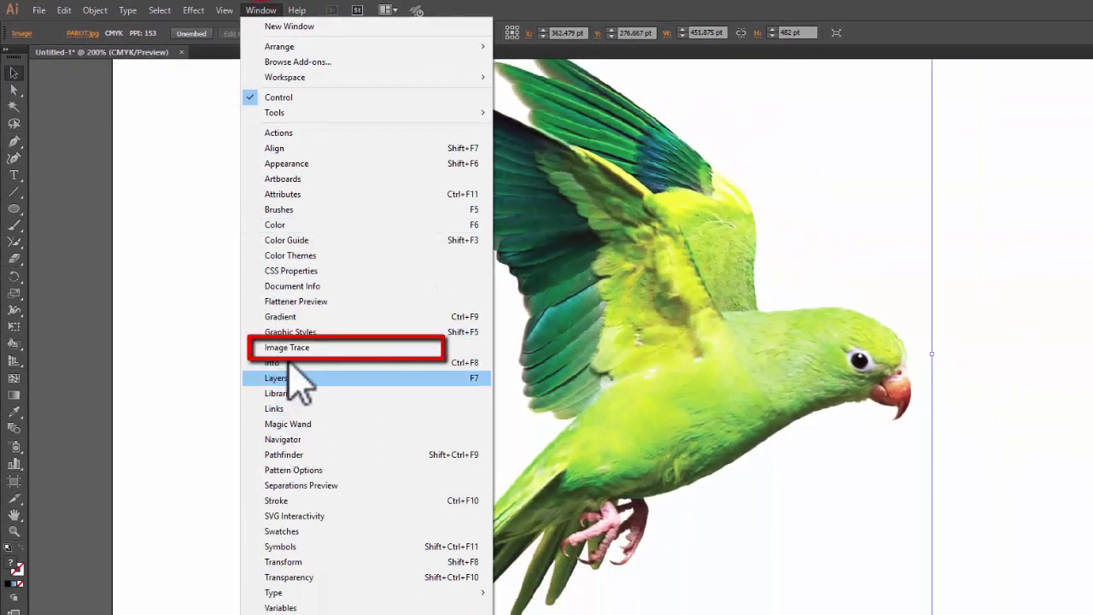
left_click(287, 349)
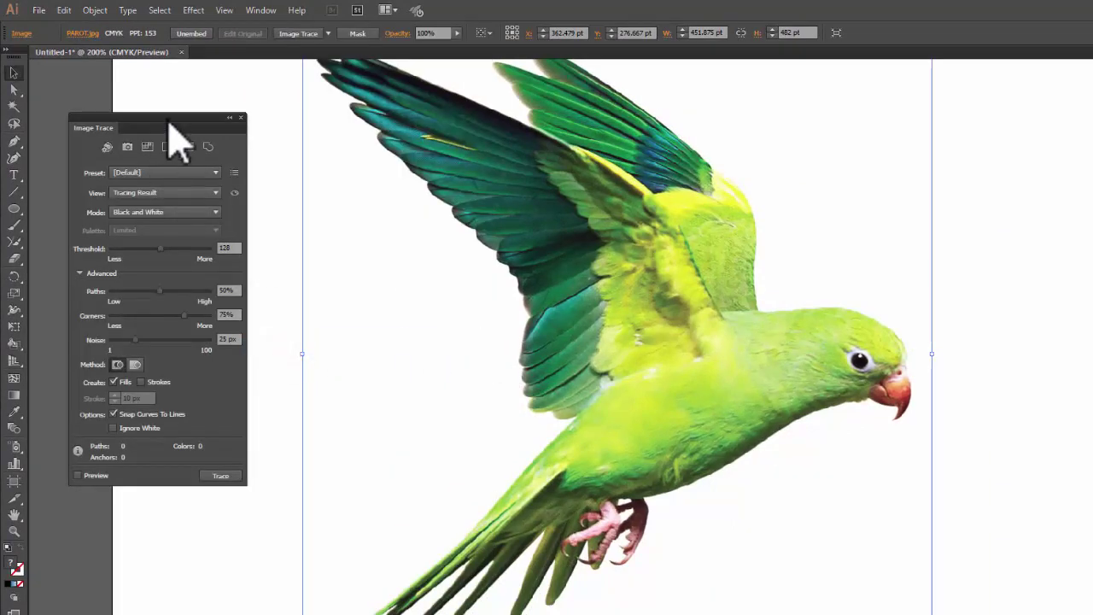
mouse_move(167, 119)
left_mouse_down()
mouse_move(226, 145)
mouse_move(1071, 214)
mouse_move(1062, 157)
left_mouse_up()
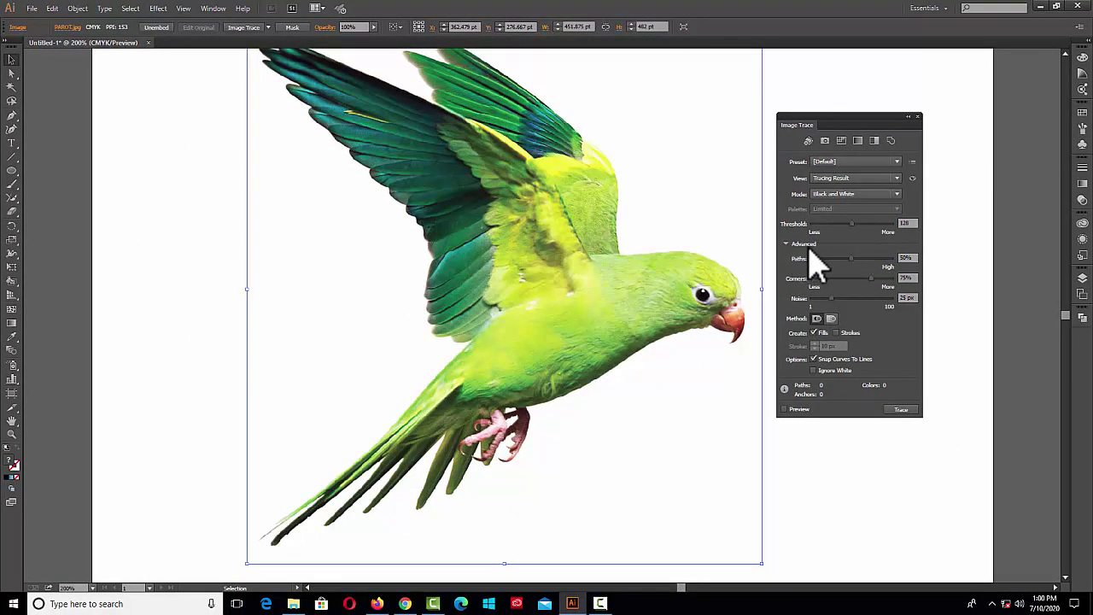
left_click(785, 244)
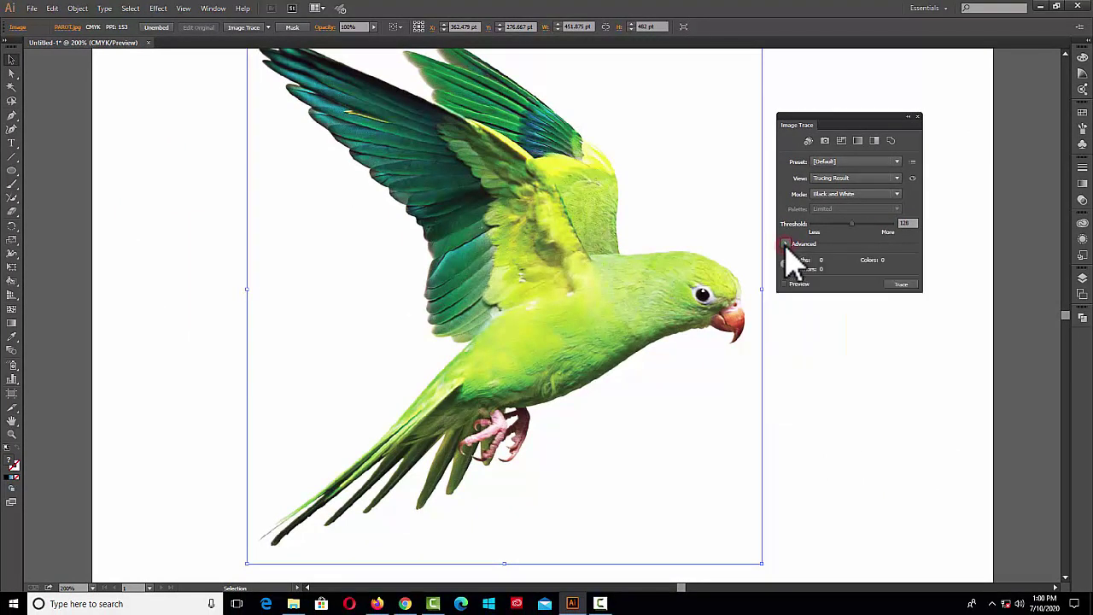
Step: Trace the parrot with the High Fidelity Photo preset, giving 4950 colours and 6081 paths
left_click(785, 244)
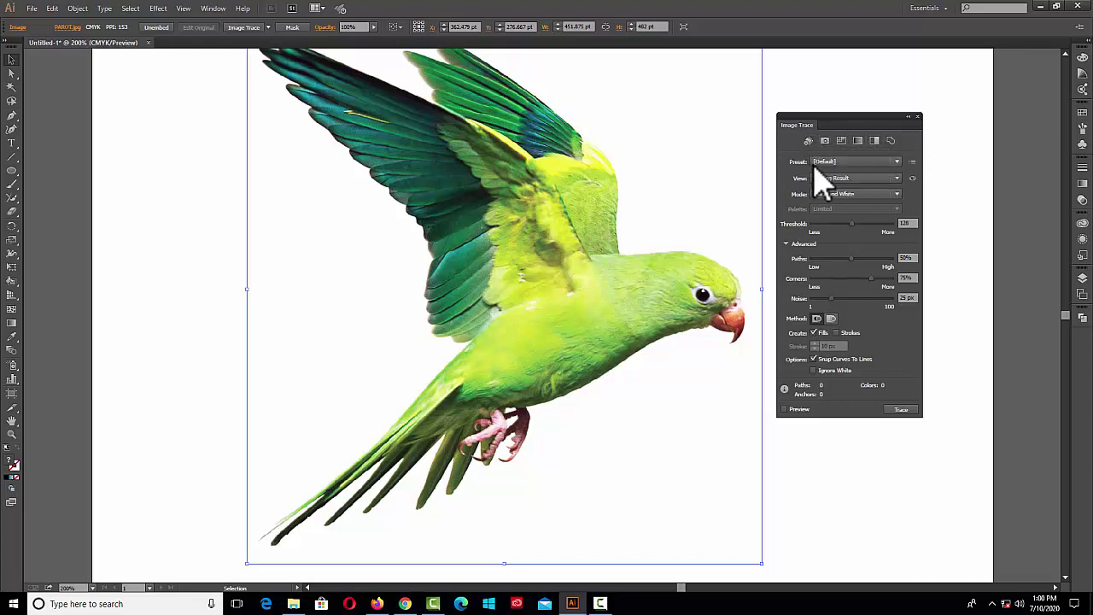
left_click(897, 162)
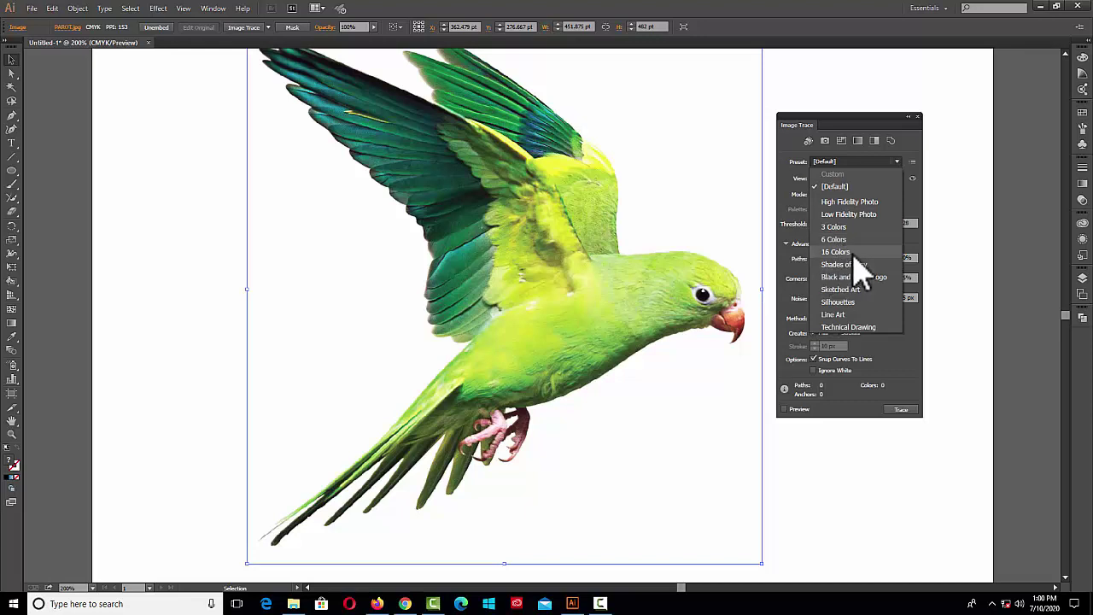
left_click(951, 245)
left_click(897, 161)
left_click(864, 203)
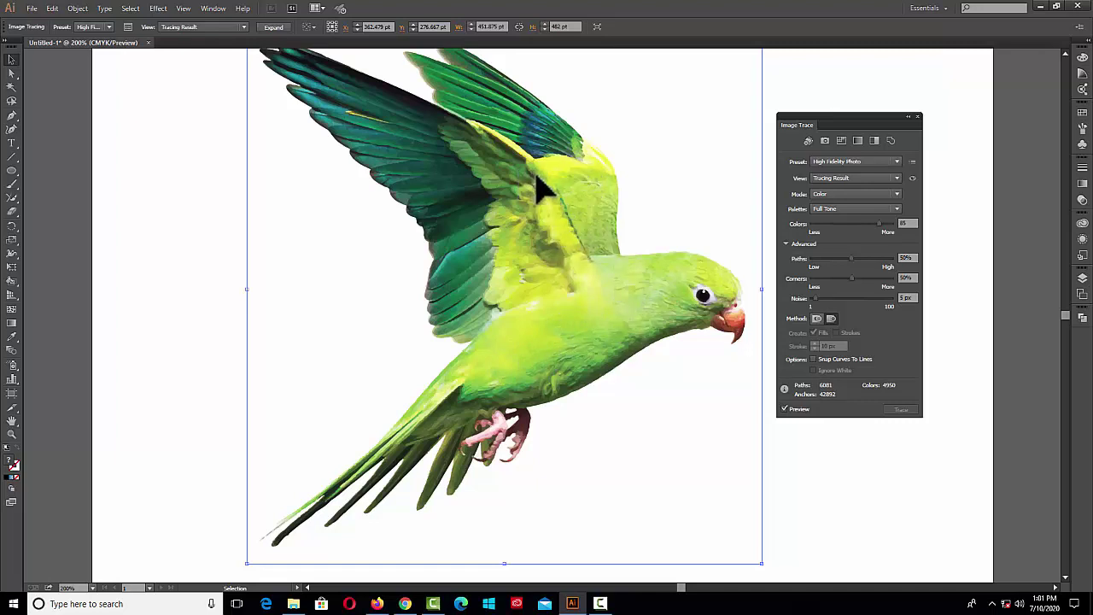
left_click(912, 179)
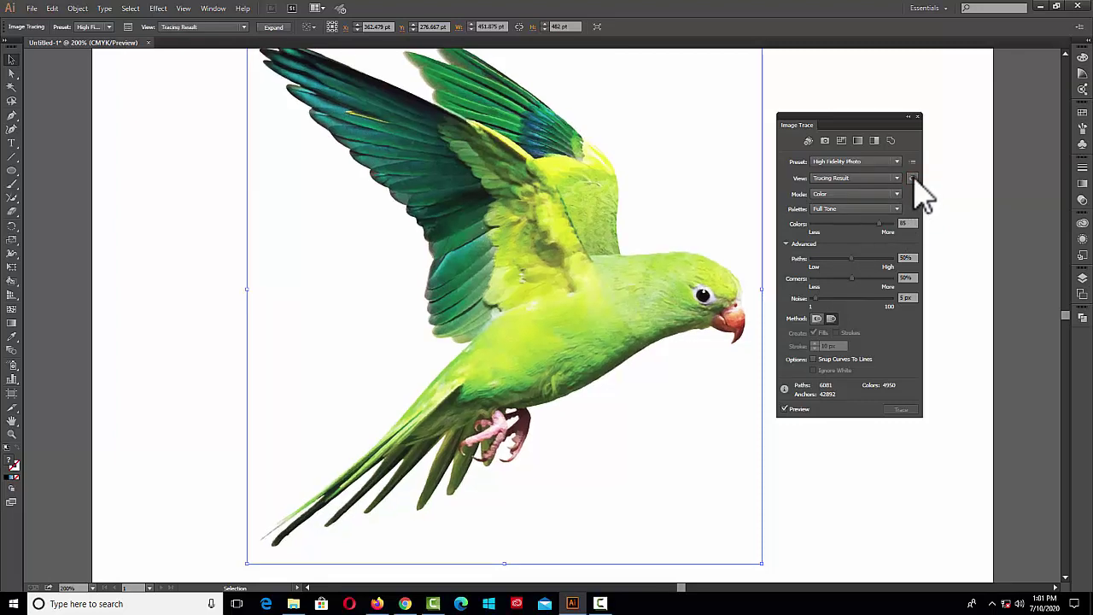
left_click(911, 179)
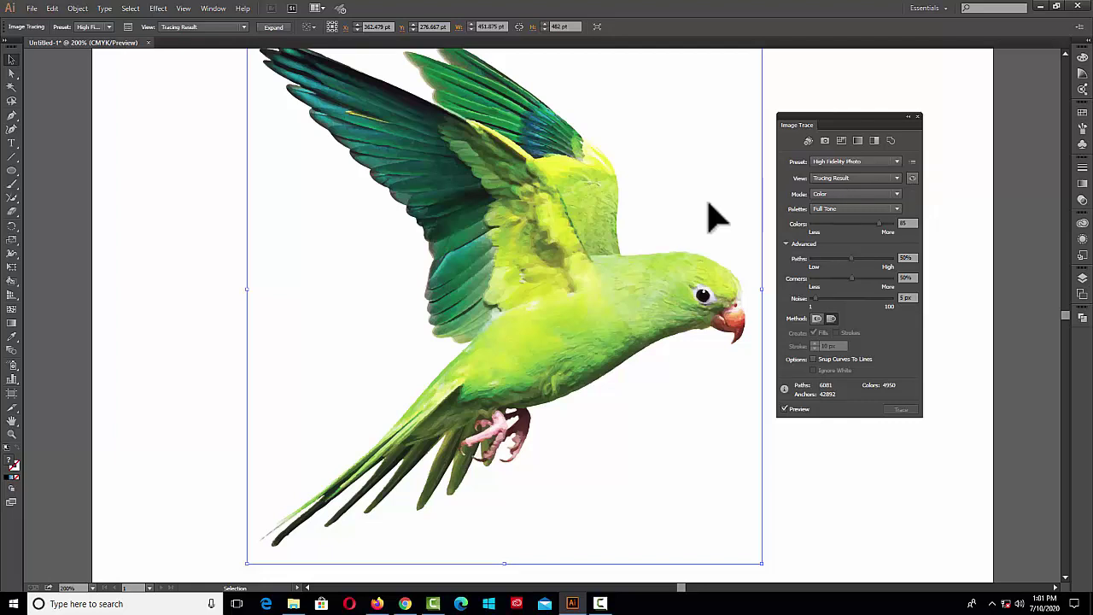
left_click(911, 178)
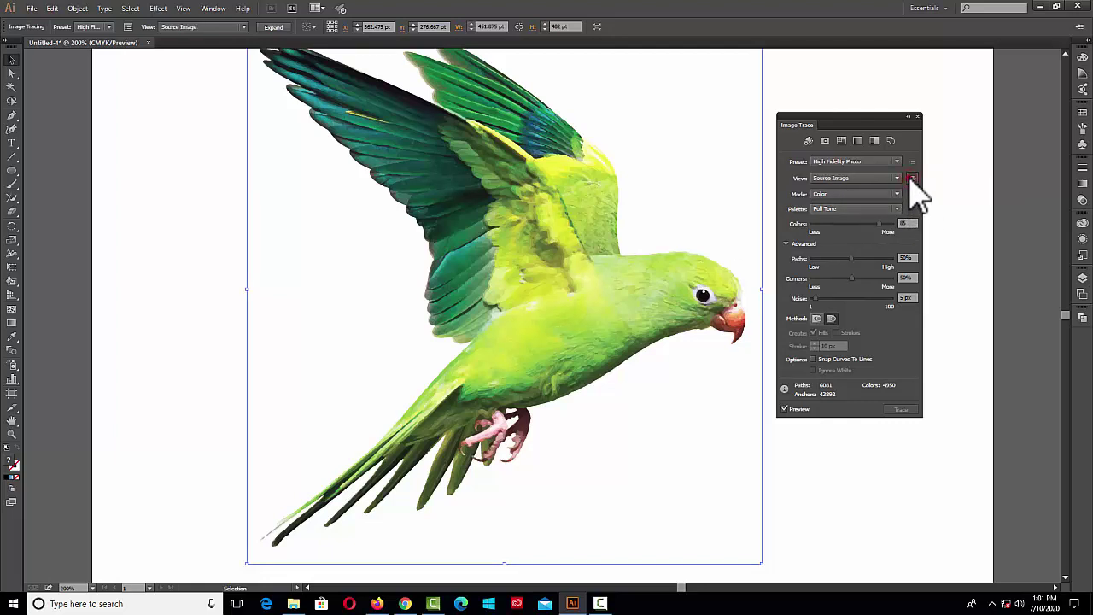
left_click(912, 179)
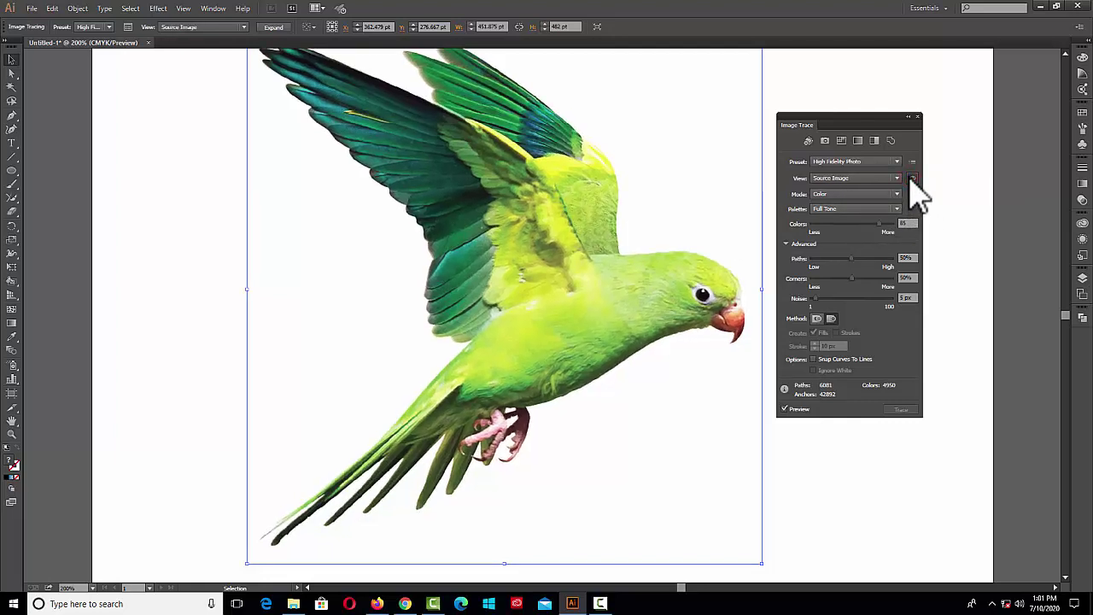
left_click(912, 179)
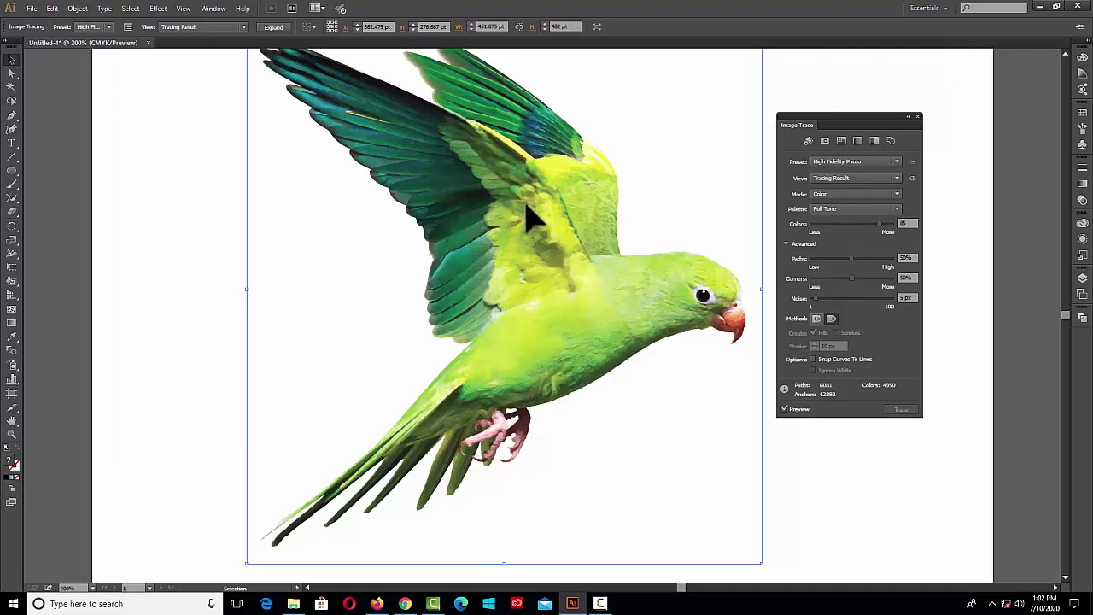
Step: Drag the trace Colors slider to 100, down to 0, then back up to 100
left_click_drag(879, 224, 893, 224)
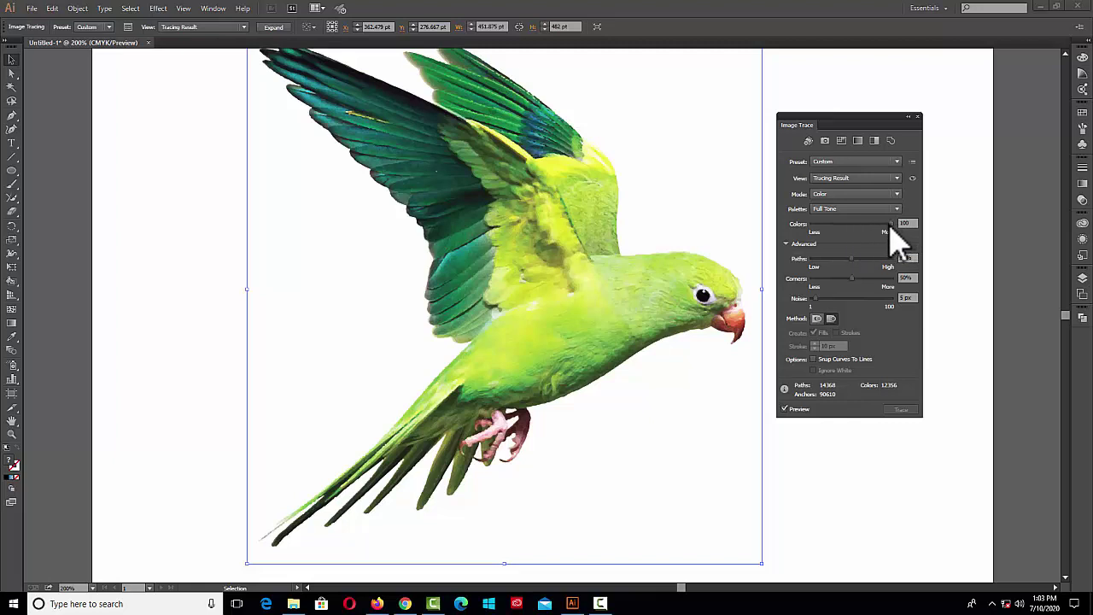
left_click_drag(891, 227, 803, 227)
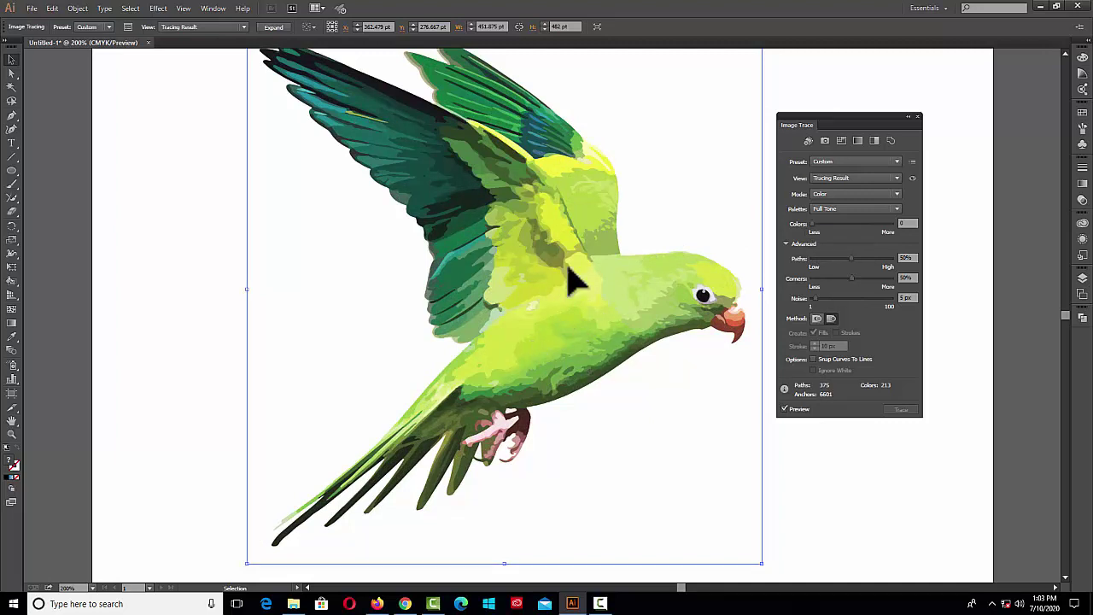
left_click_drag(813, 223, 913, 224)
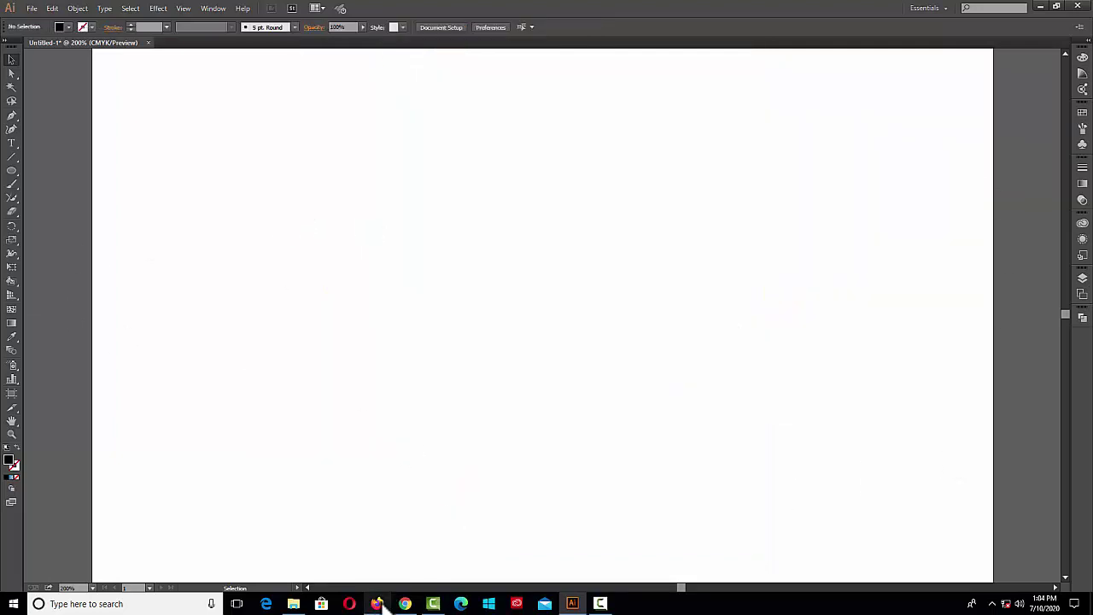
Step: Compare the DUCKLING and HEN pictures in File Explorer, settle on HEN, and return to Illustrator
left_click(293, 603)
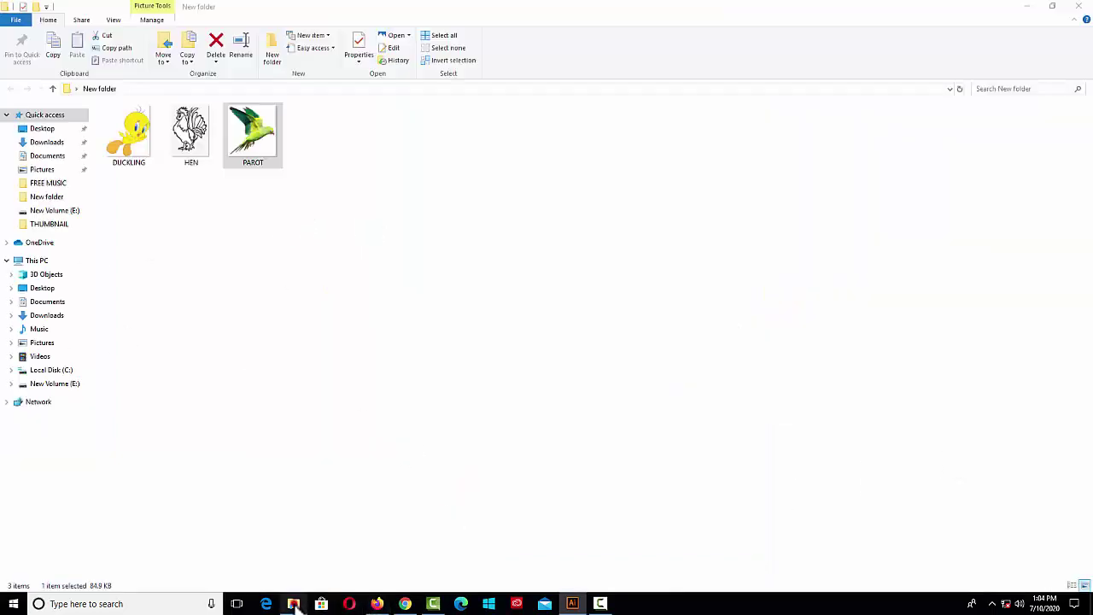
left_click(136, 167)
left_click(207, 160)
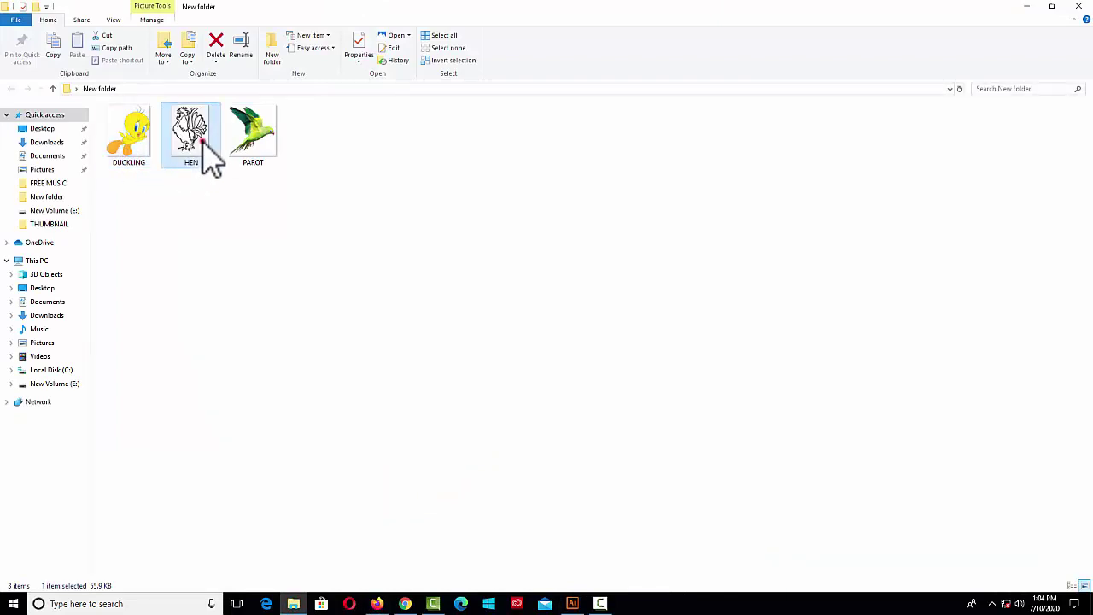
left_click(145, 142)
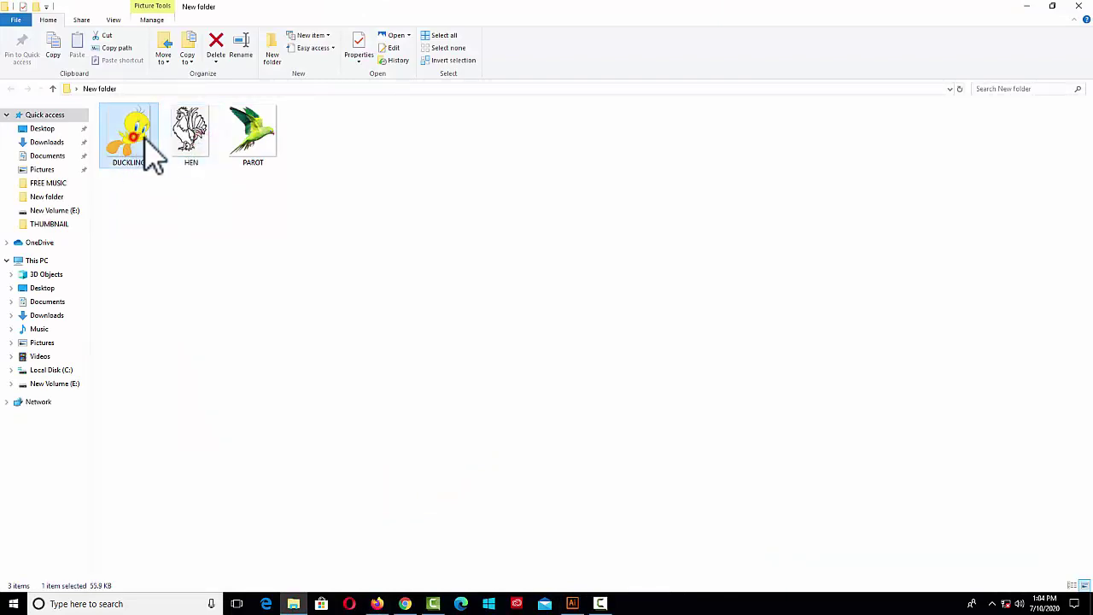
left_click(188, 141)
left_click(136, 149)
left_click(191, 137)
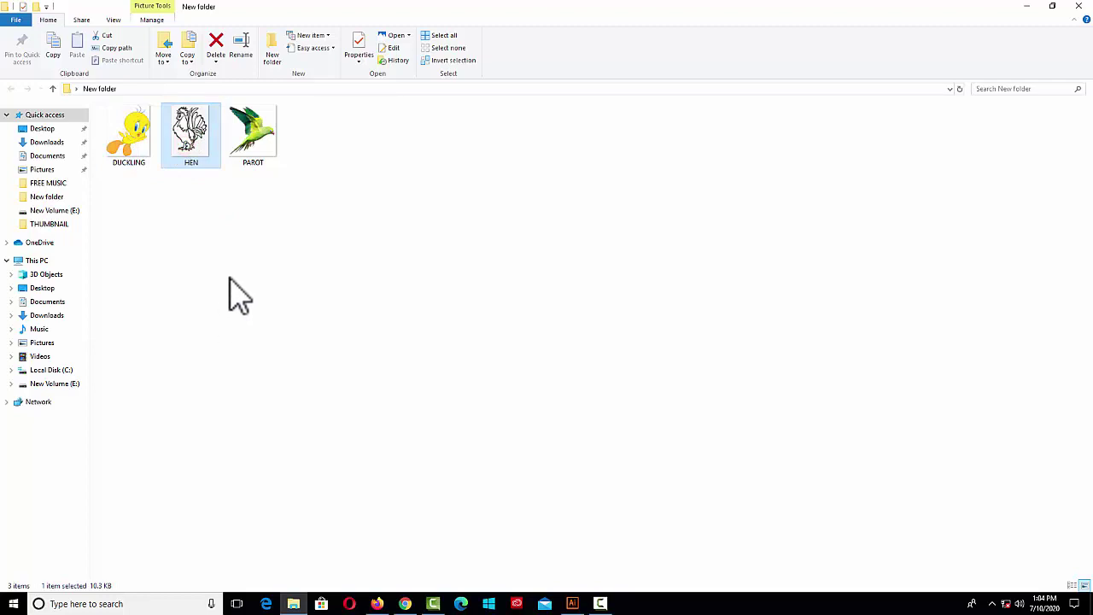
left_click(572, 603)
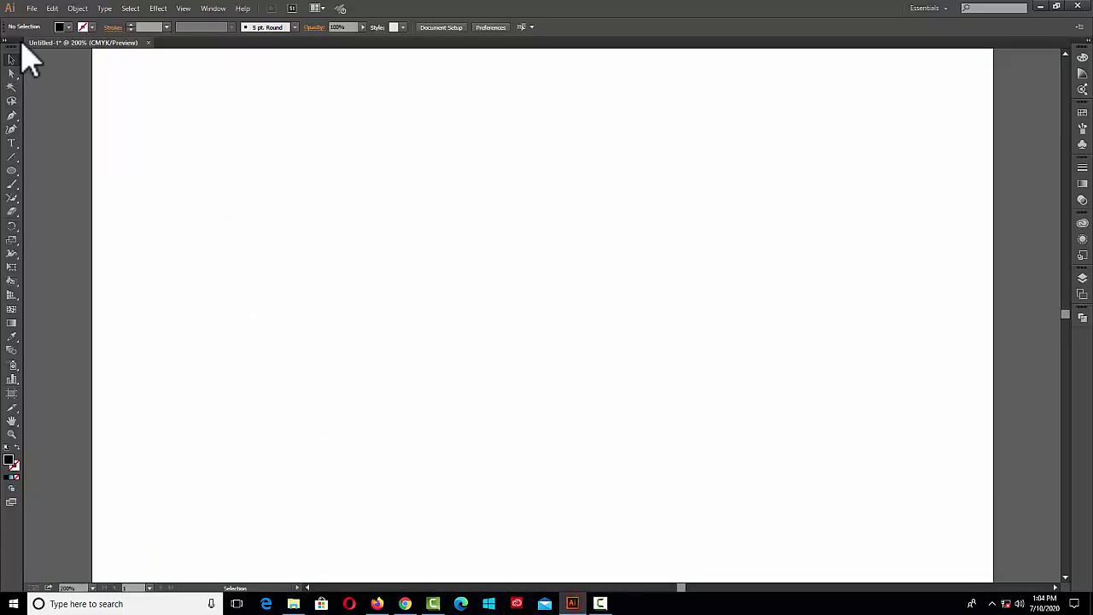
Step: Place HEN.png as a dragged-out rectangle on the artboard and embed it
left_click(32, 9)
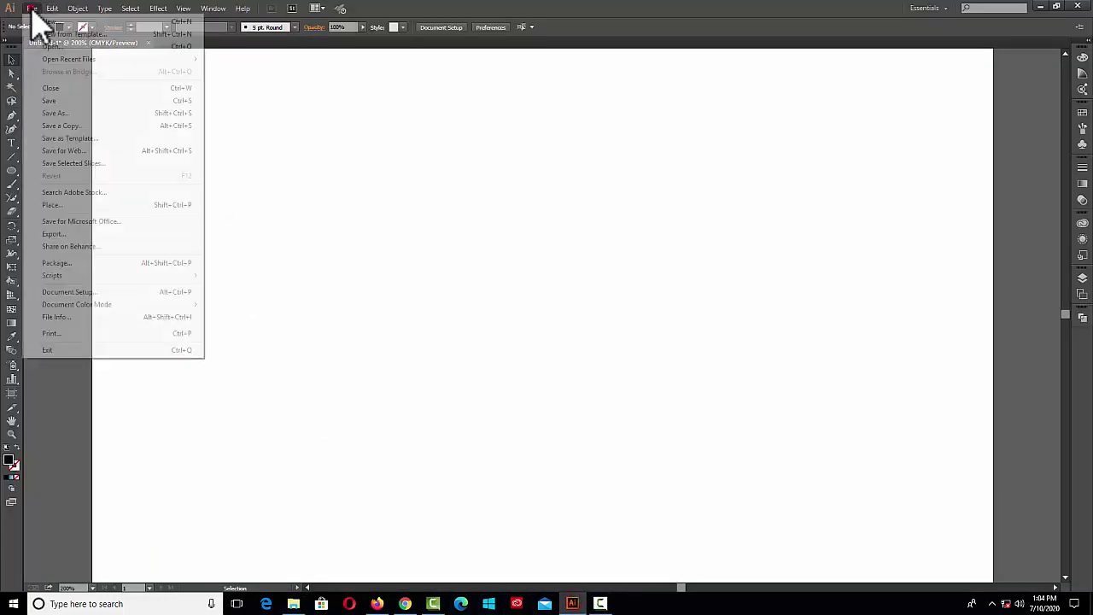
left_click(61, 205)
left_click(198, 120)
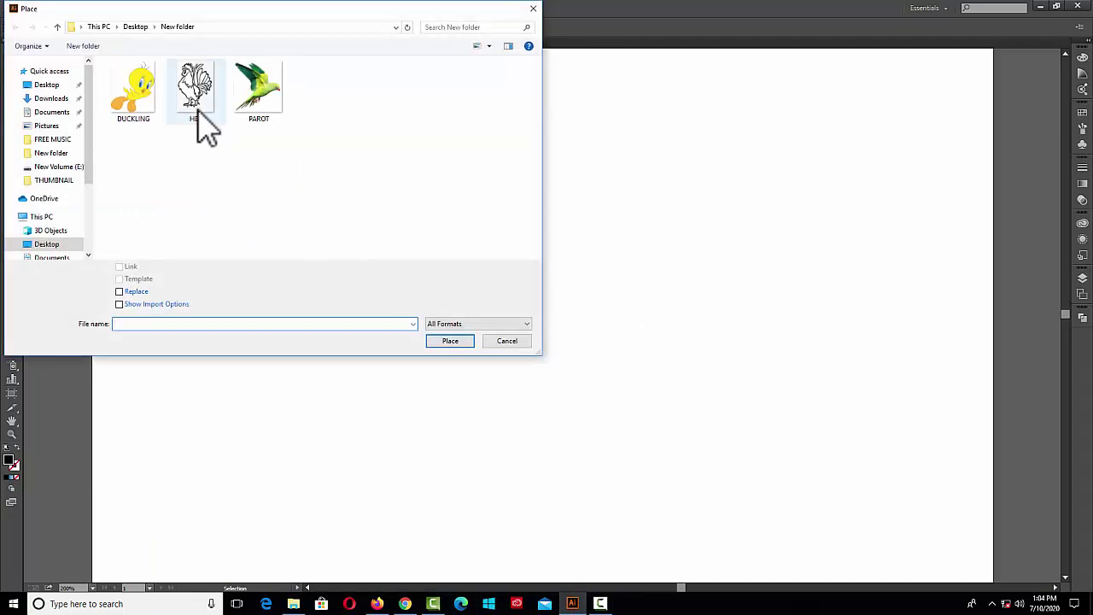
left_click(453, 342)
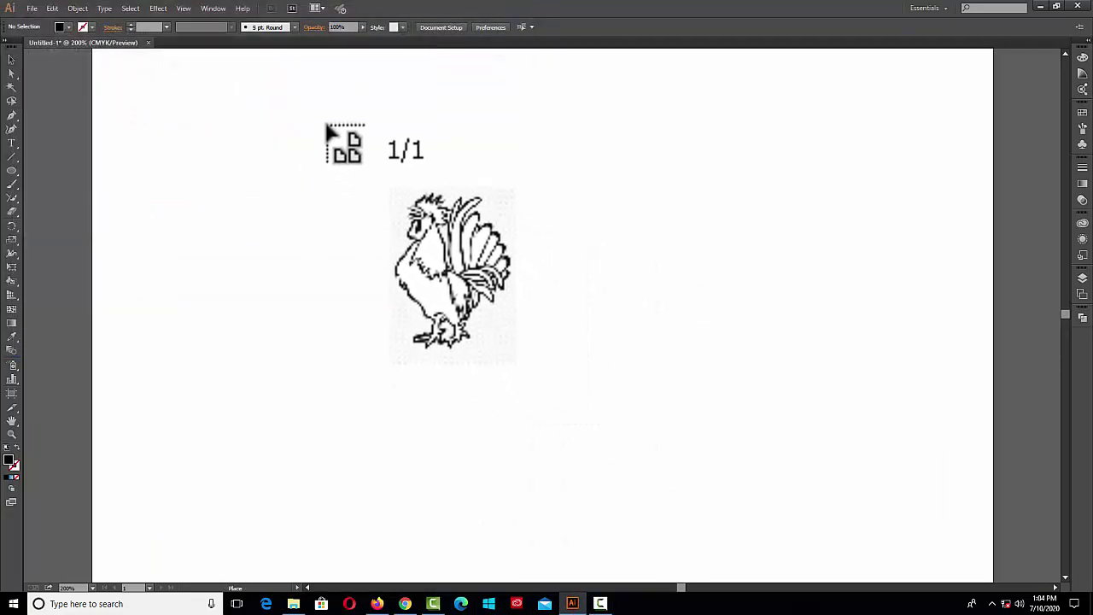
left_click_drag(325, 126, 734, 527)
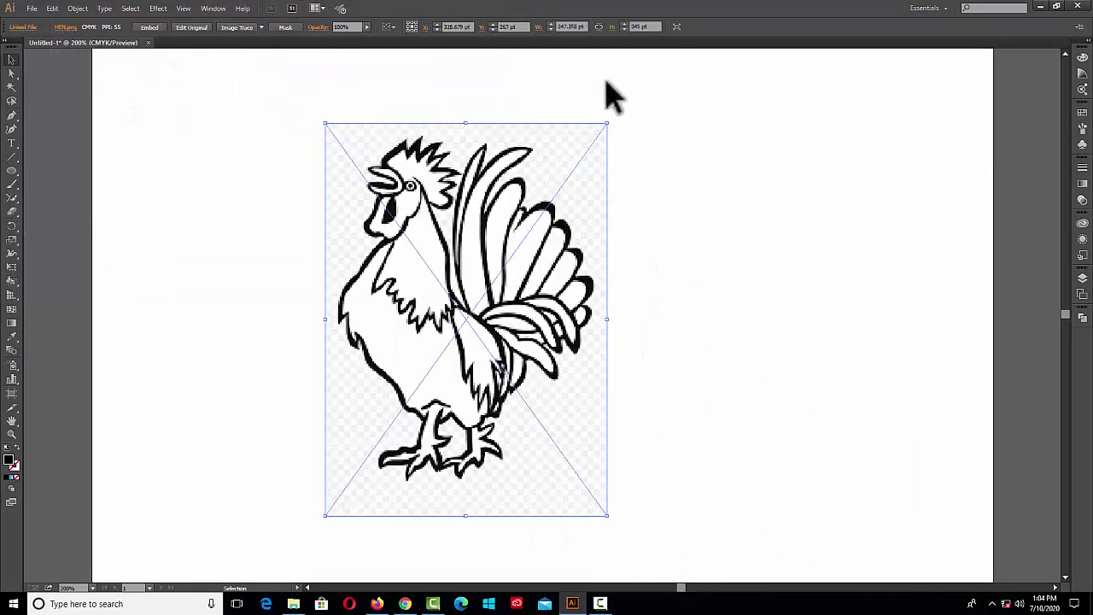
left_click(149, 28)
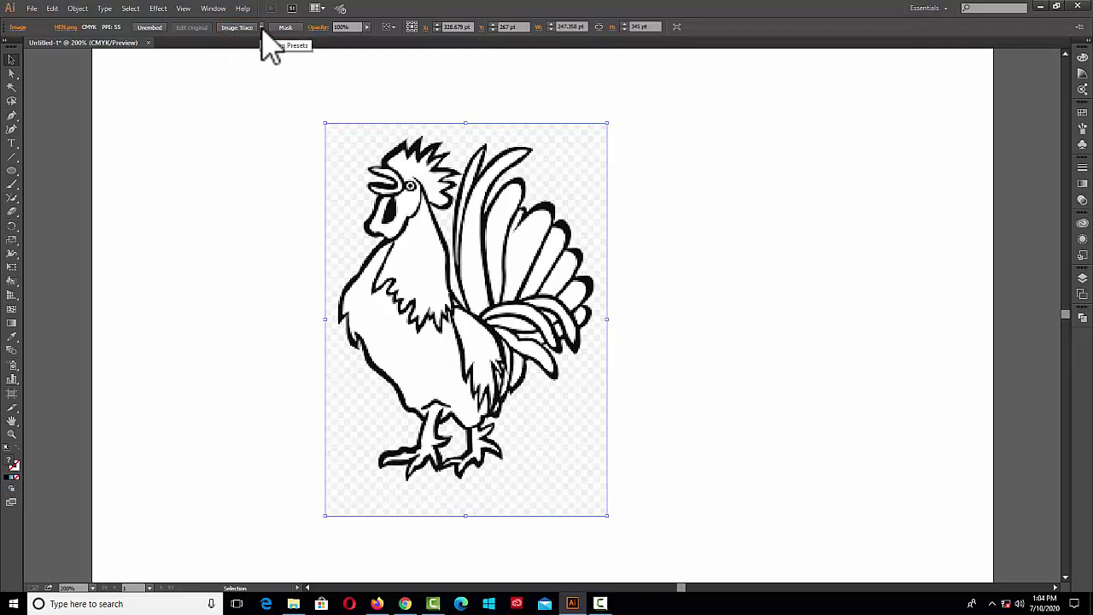
Step: Open the Image Trace panel beside the rooster and browse the tracing presets
left_click(263, 28)
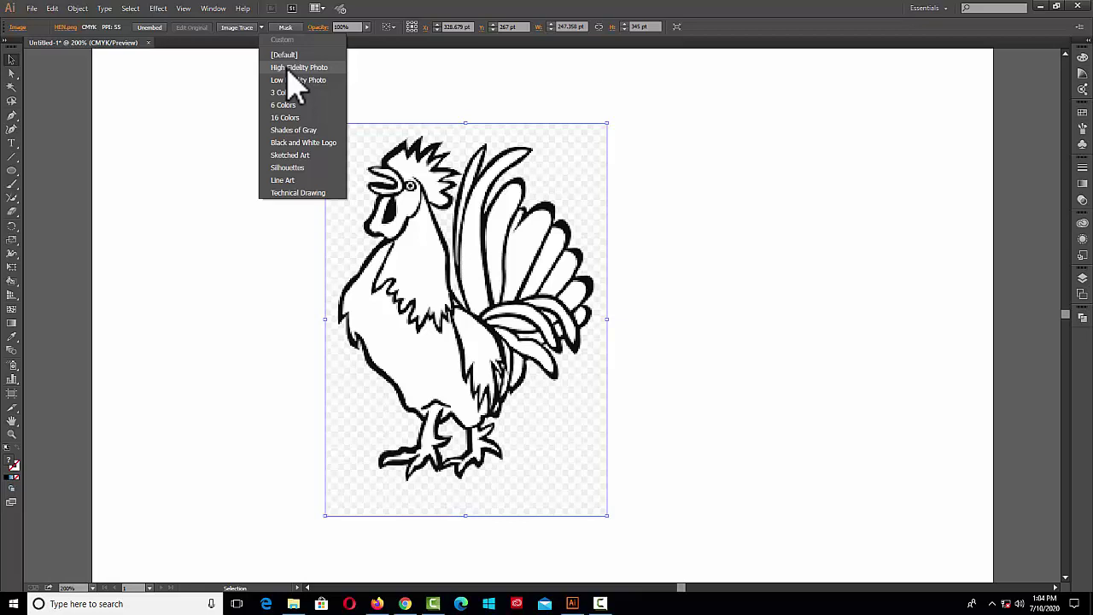
left_click(213, 8)
left_click(246, 285)
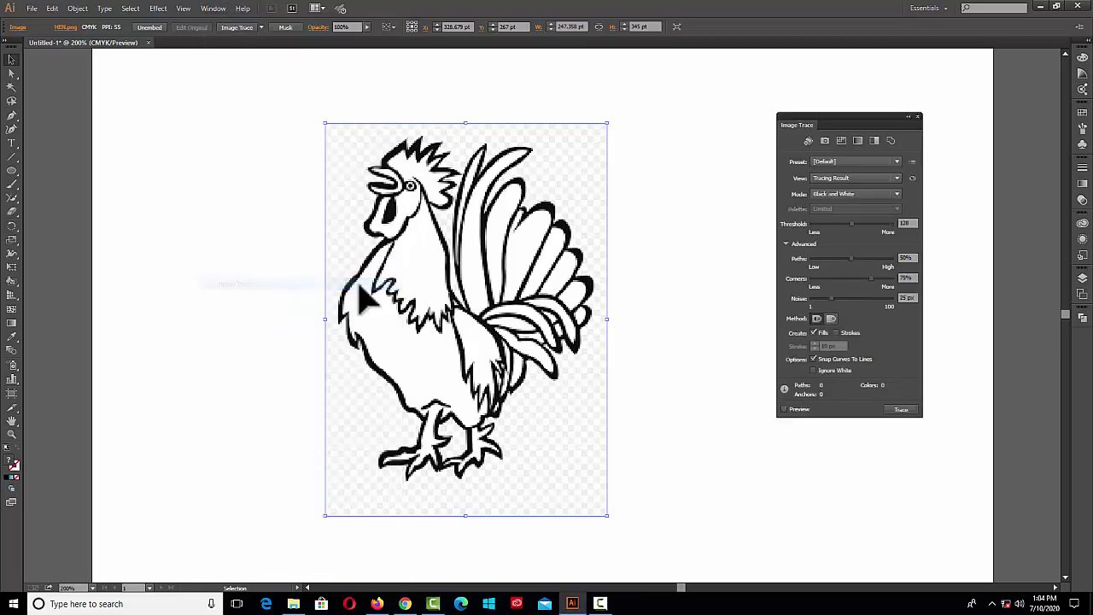
left_click_drag(847, 125, 801, 120)
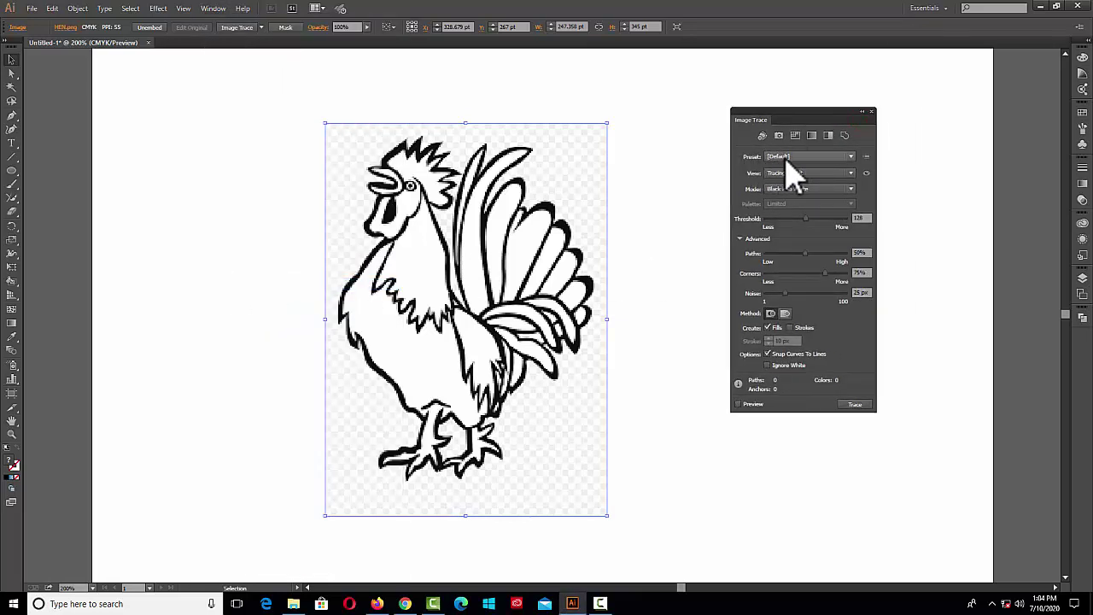
left_click(851, 157)
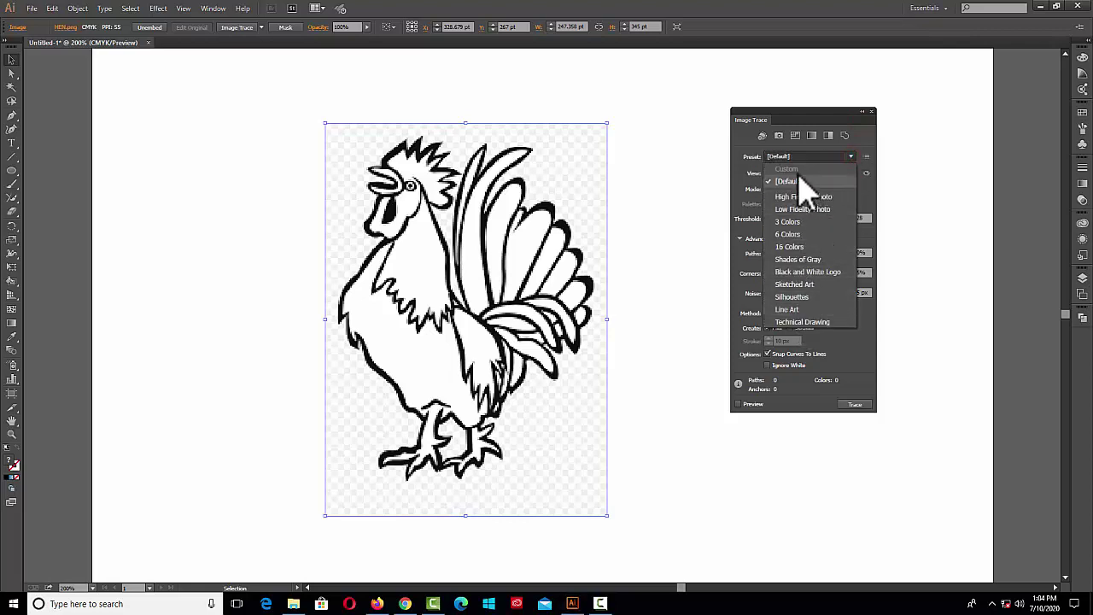
left_click(262, 28)
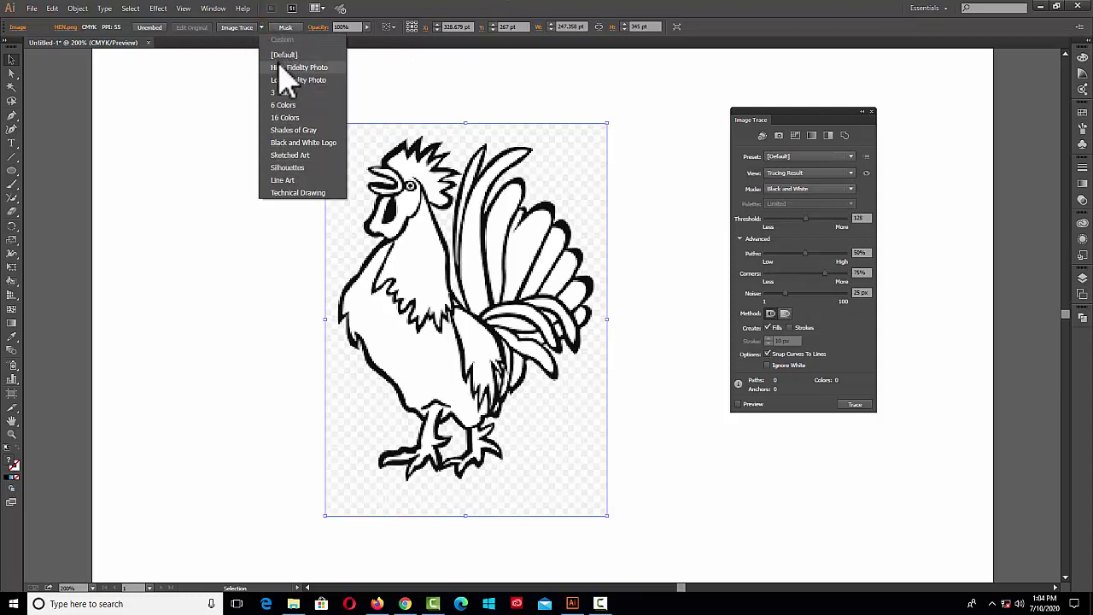
left_click(775, 26)
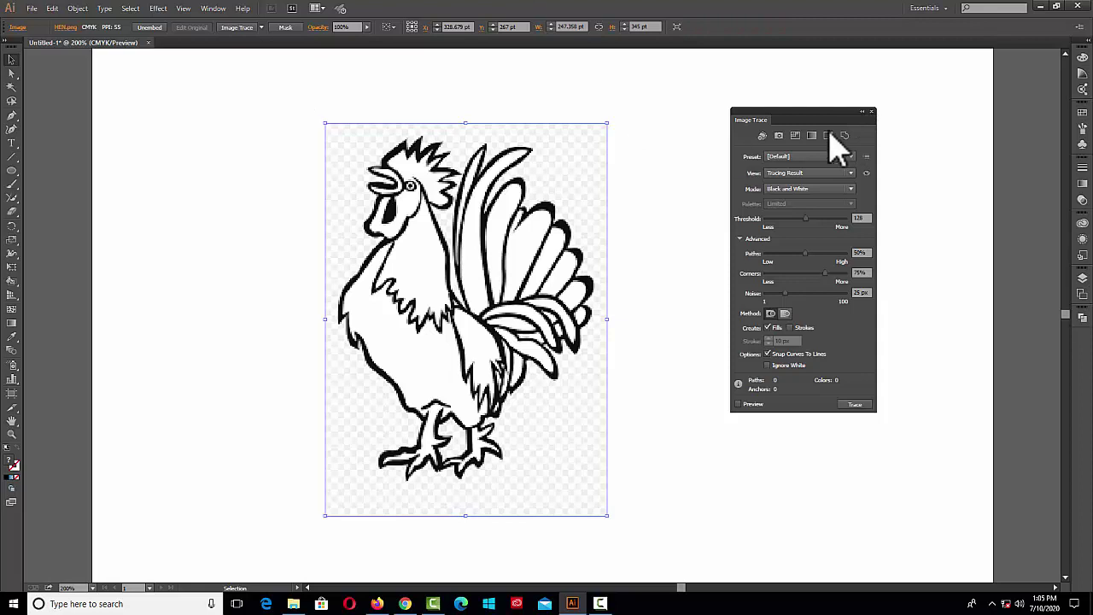
left_click_drag(813, 118, 752, 127)
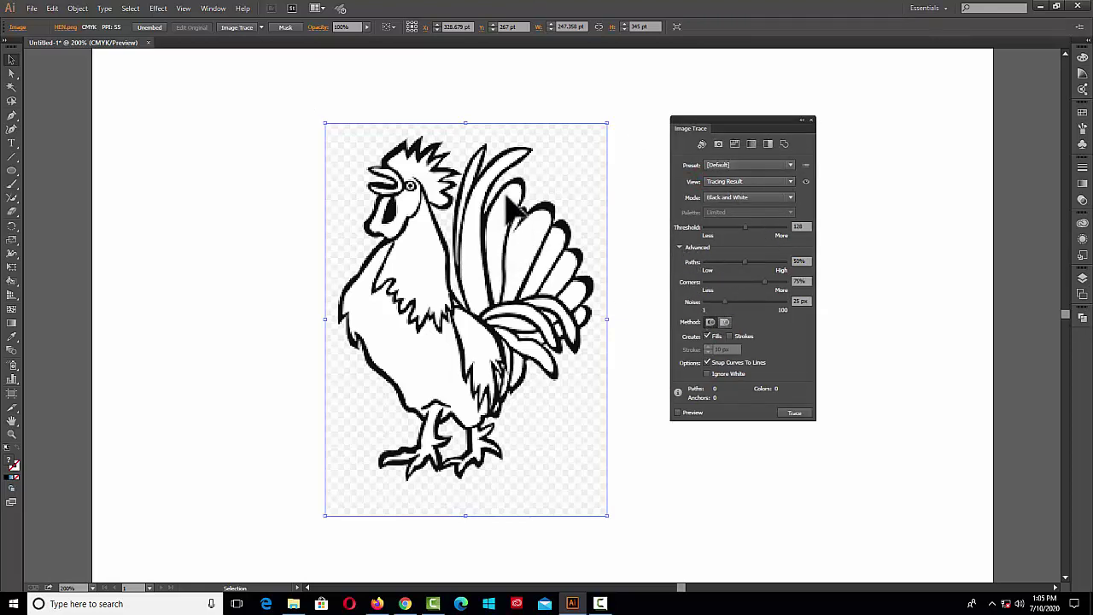
Step: Preview a black-and-white trace, undo it, then trace the rooster with default settings
left_click(678, 412)
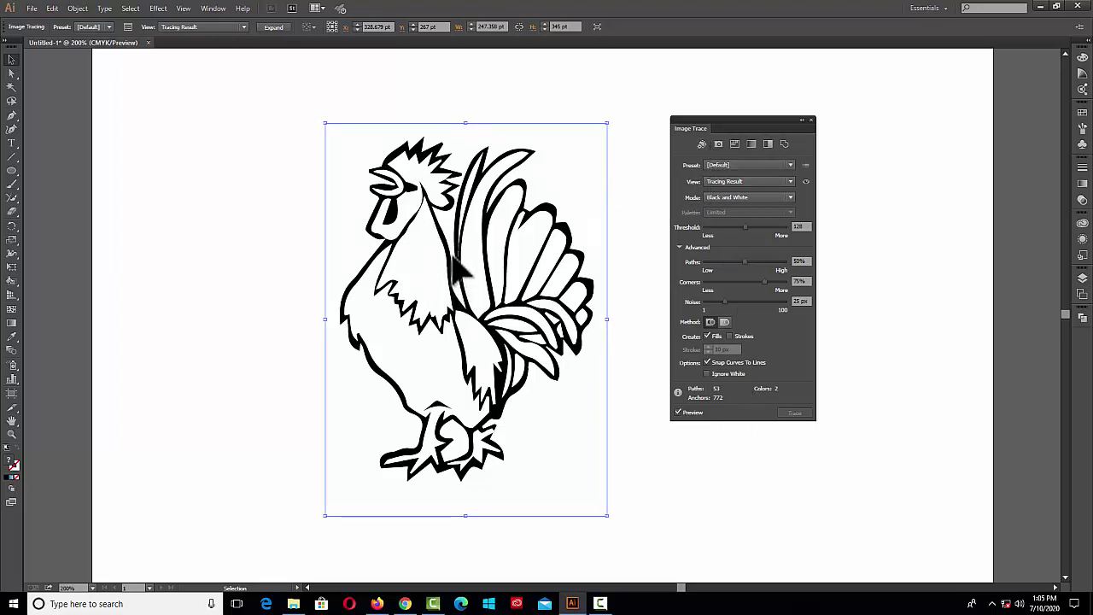
key("ctrl+z")
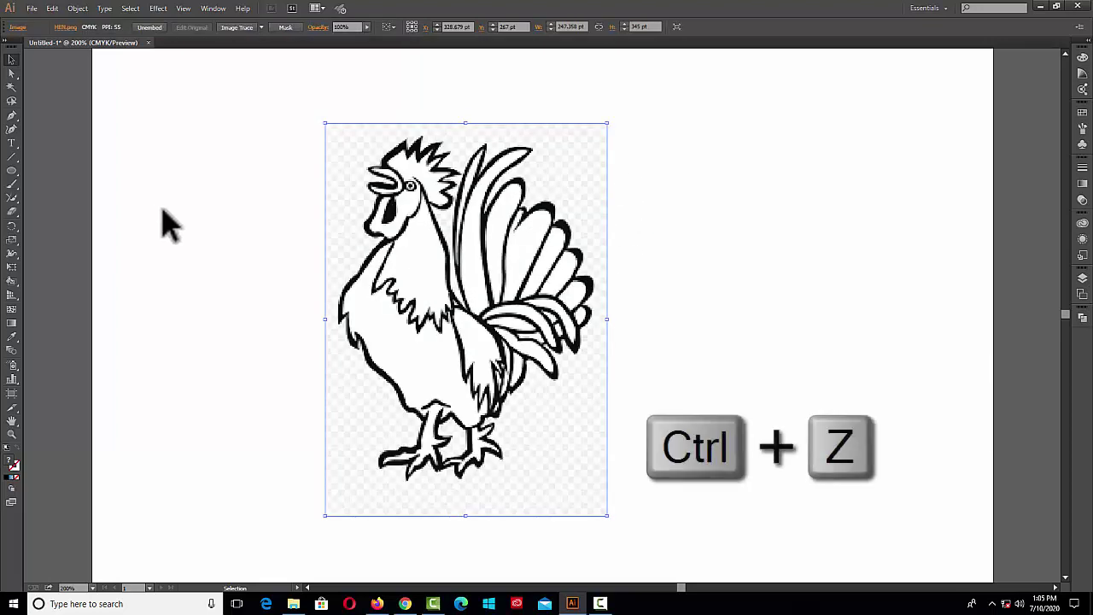
left_click(237, 27)
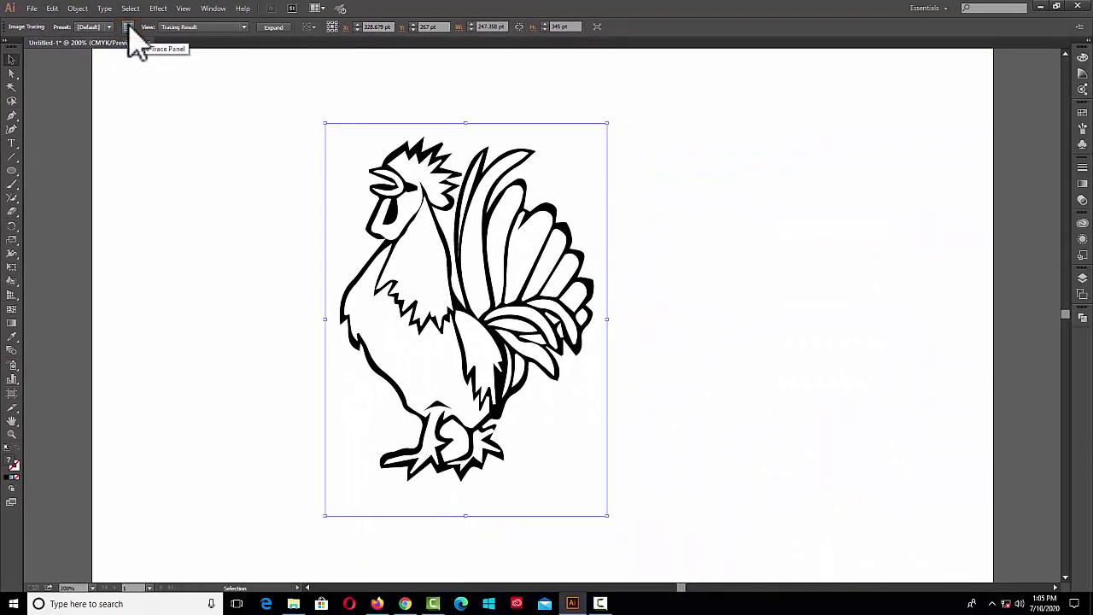
Step: Show the Image Trace panel for the rooster's trace and reselect the traced rooster
left_click(129, 34)
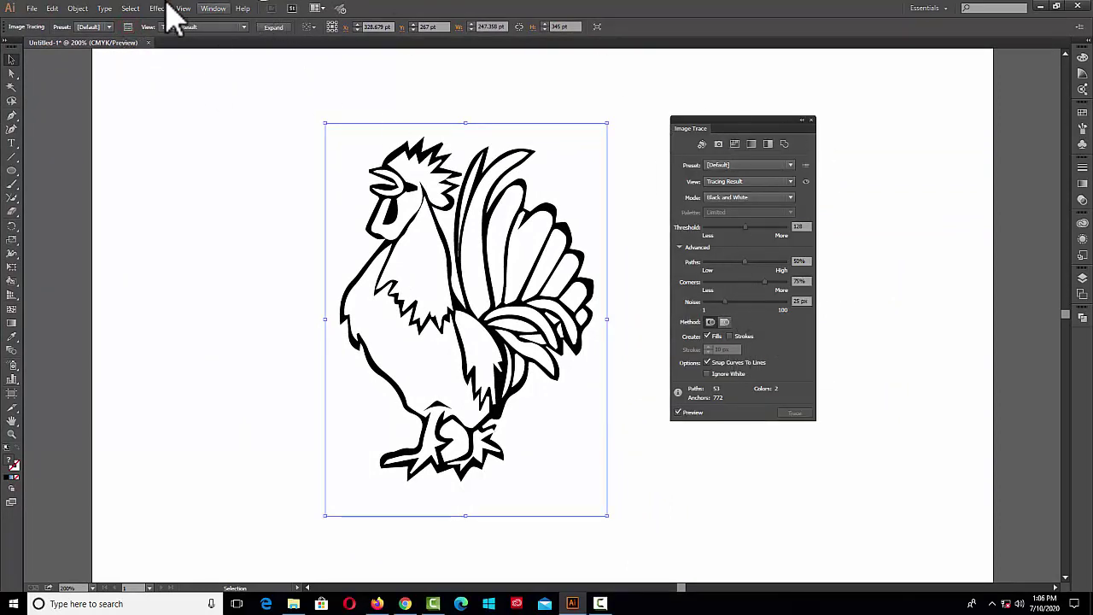
left_click(210, 10)
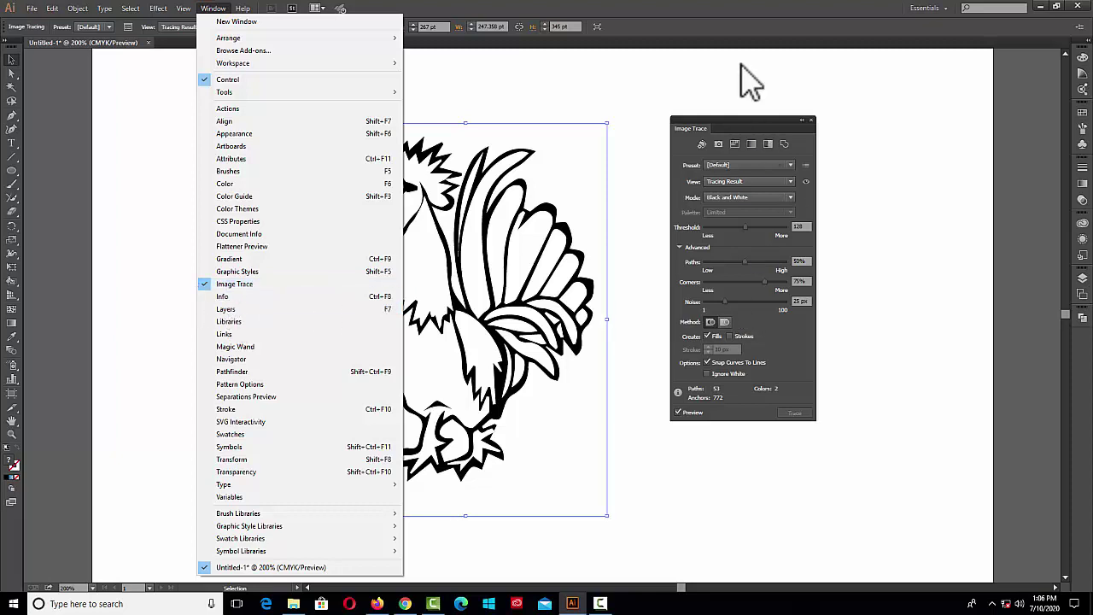
left_click(733, 28)
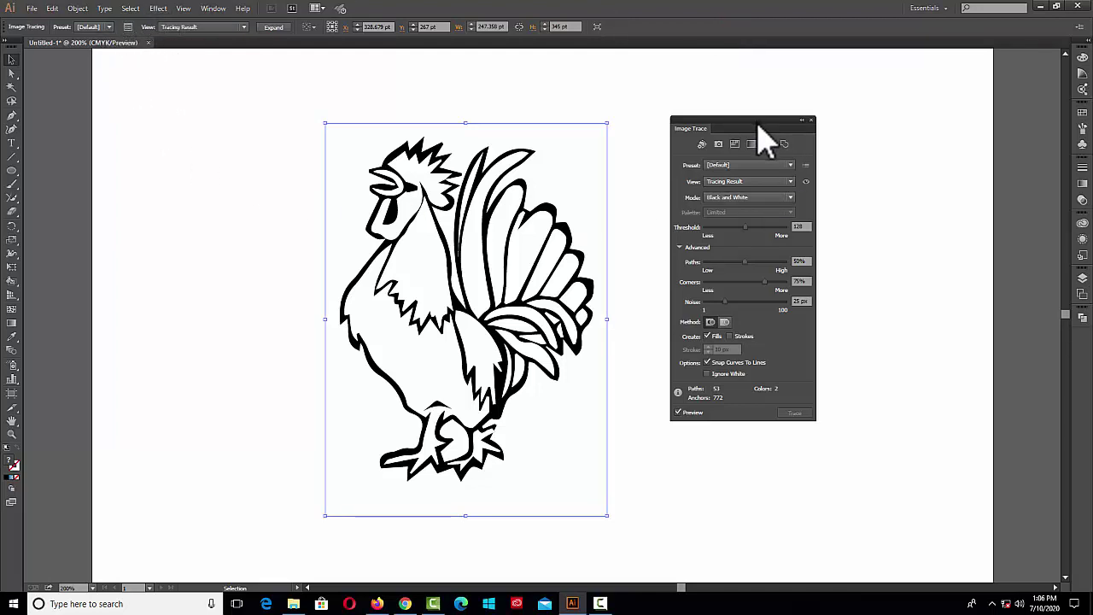
left_click_drag(758, 125, 757, 124)
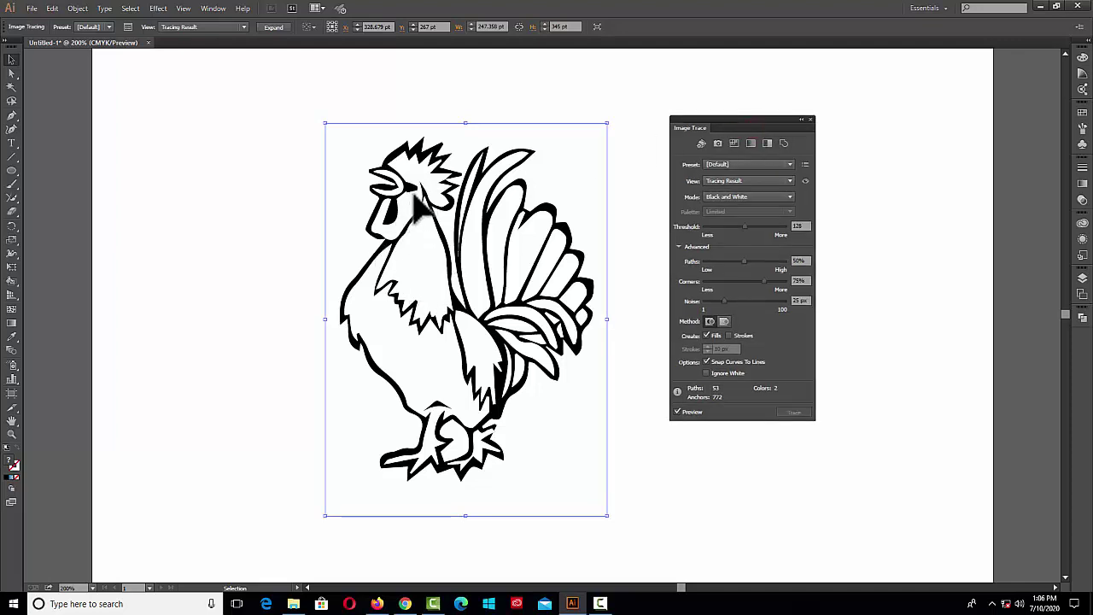
left_click(198, 233)
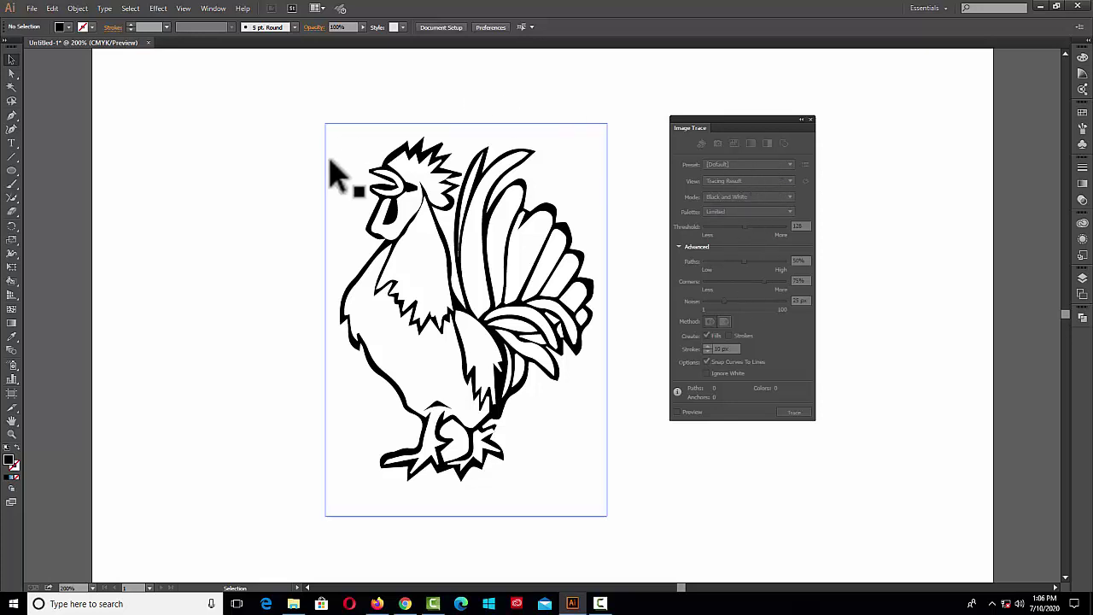
left_click(420, 204)
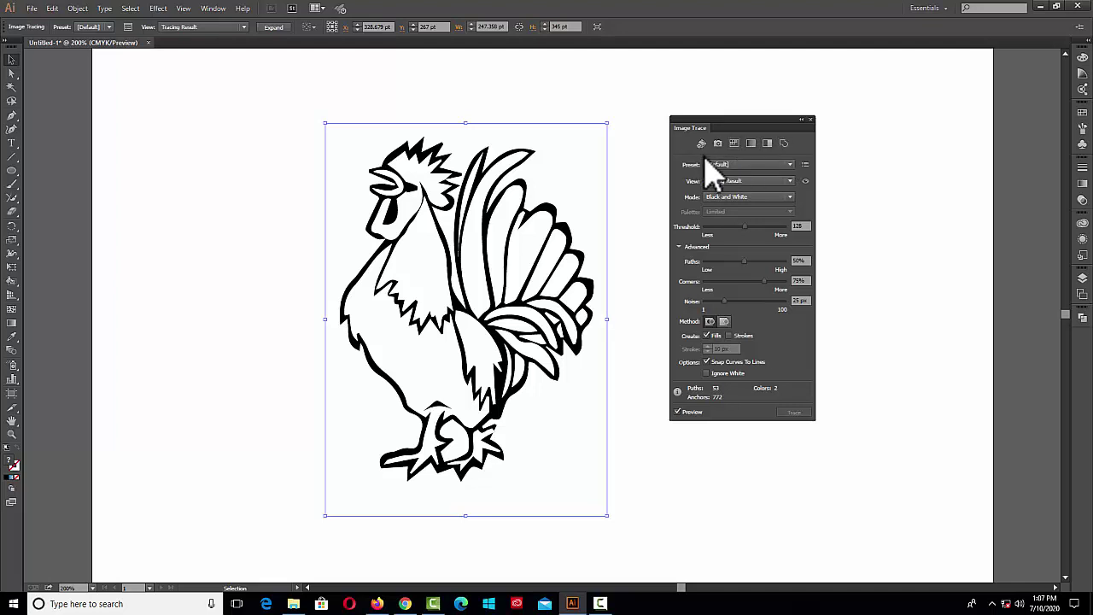
Step: Apply the Sketched Art preset to the rooster with the live trace preview on
left_click(792, 165)
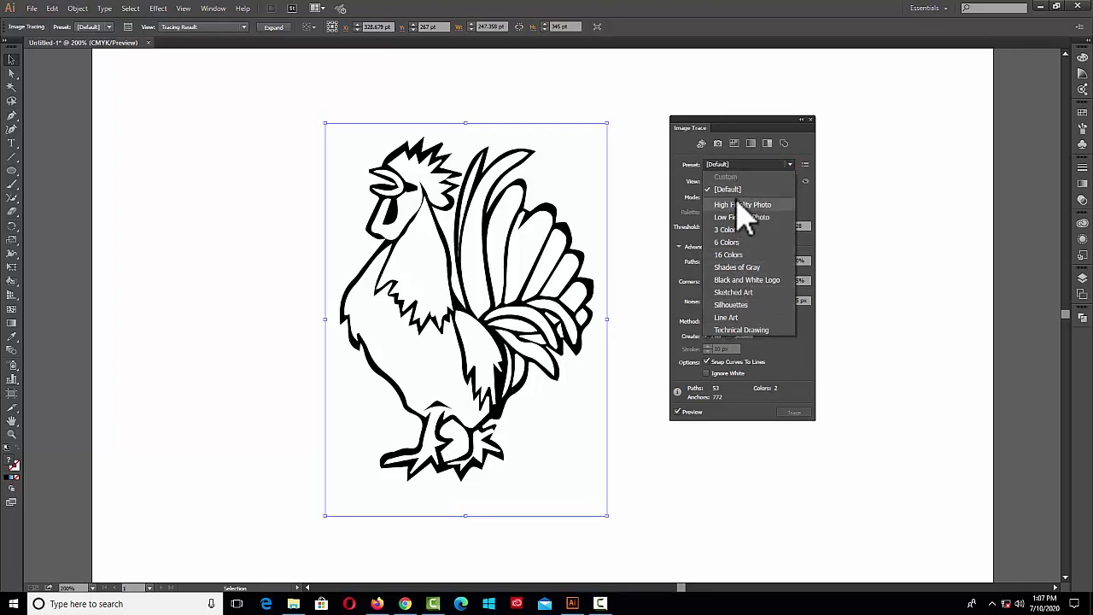
left_click(760, 293)
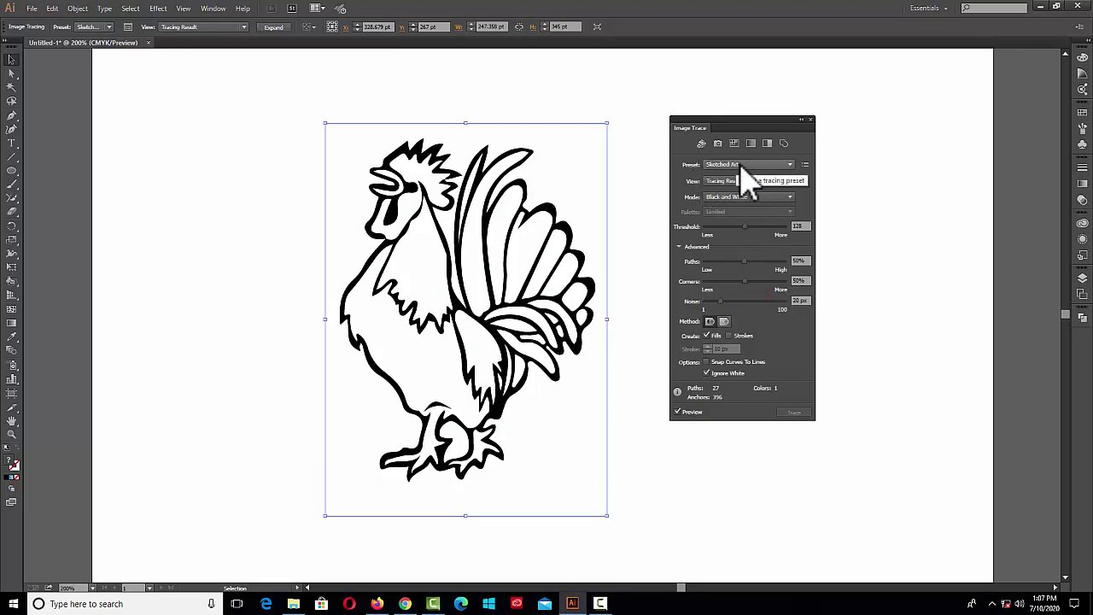
left_click(677, 411)
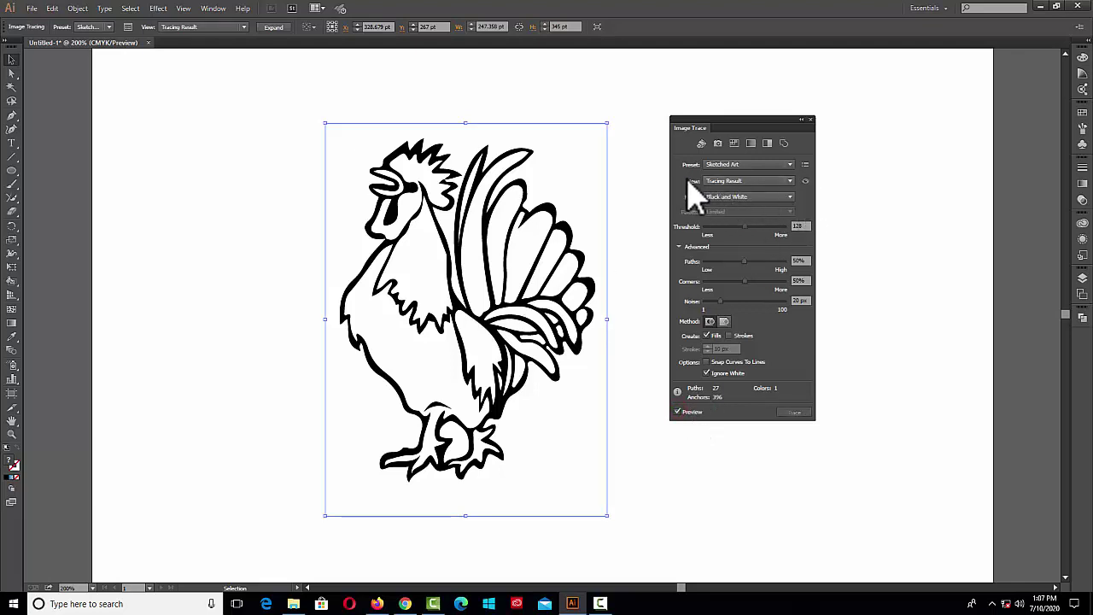
Step: Toggle the view repeatedly to compare the original rooster image against the trace
left_click(811, 186)
left_click(806, 181)
left_click(806, 181)
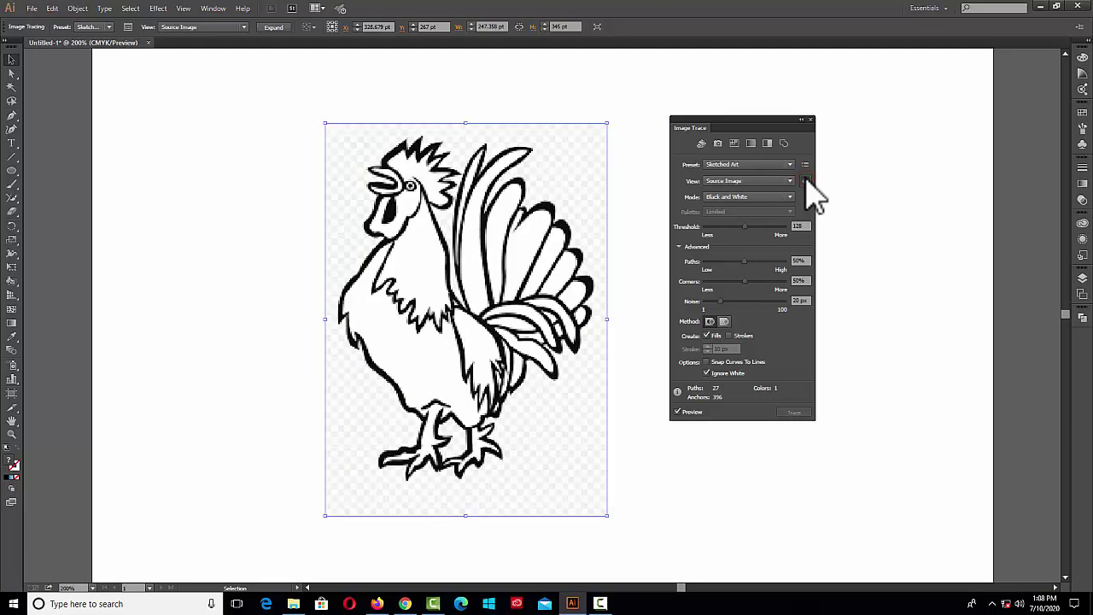
left_click(806, 181)
left_click(806, 181)
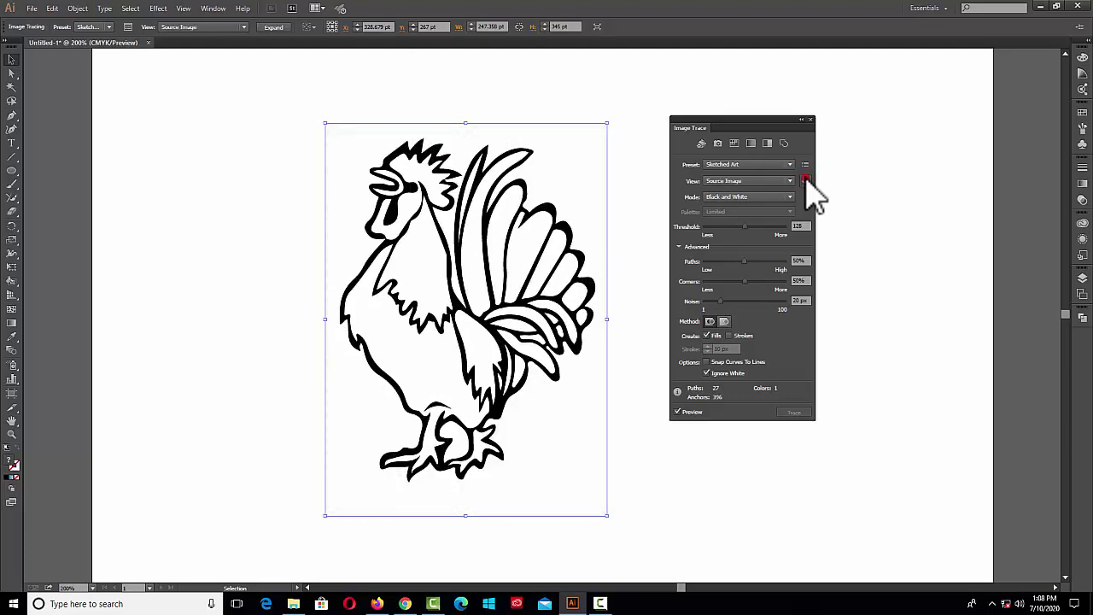
left_click(806, 181)
left_click(806, 181)
left_click(806, 181)
left_click(806, 181)
left_click(806, 181)
left_click(805, 181)
Step: Retrace with Silhouettes, then Line Art, leaving thin outlines of 64 paths and 263 anchors
left_click(747, 164)
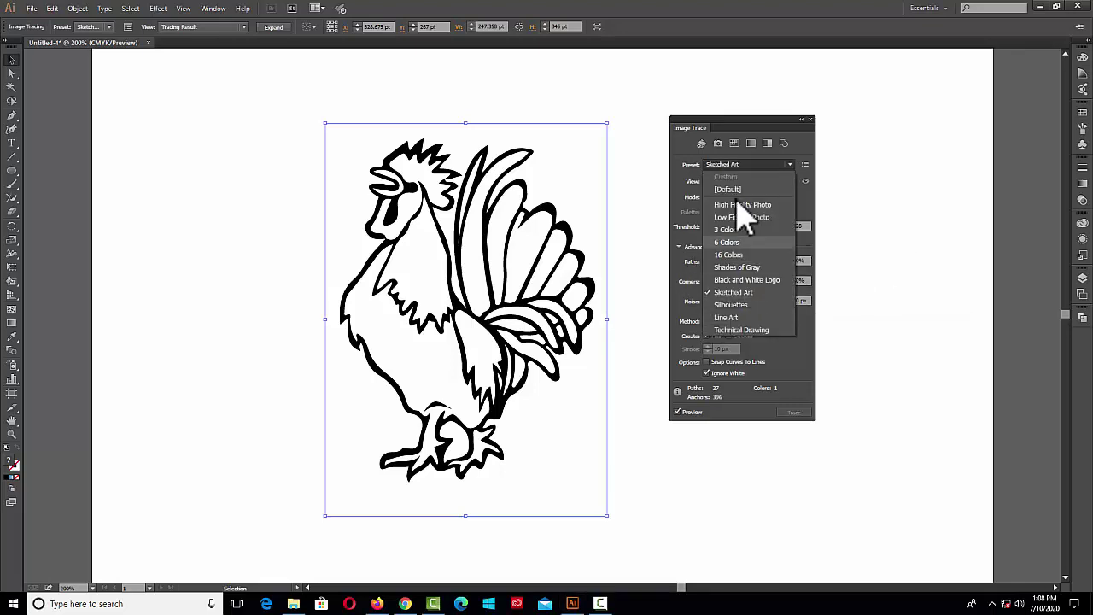
left_click(731, 305)
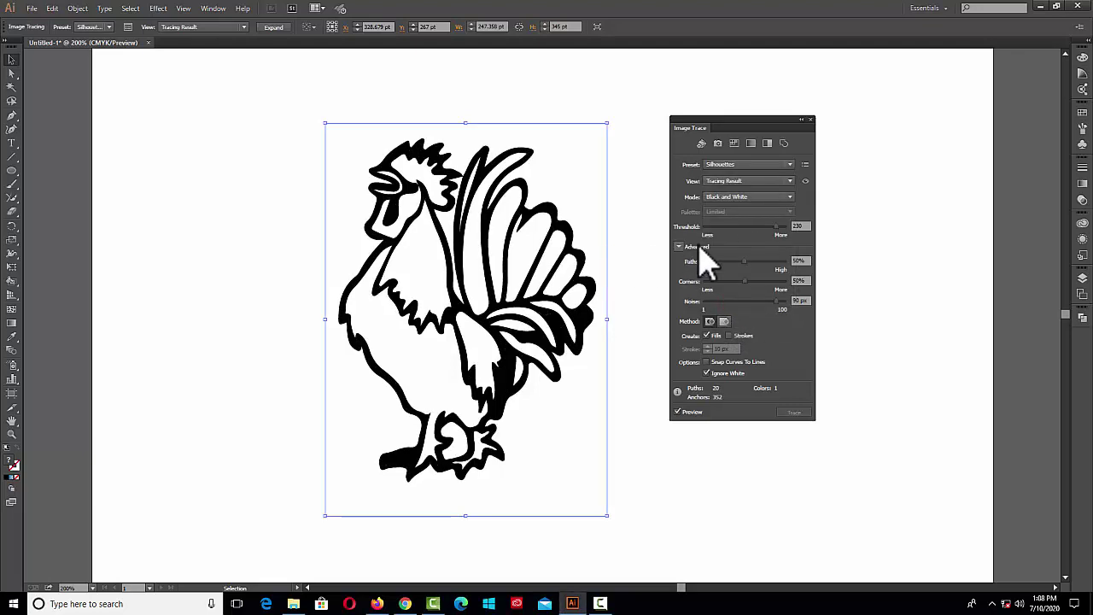
left_click(789, 164)
left_click(731, 320)
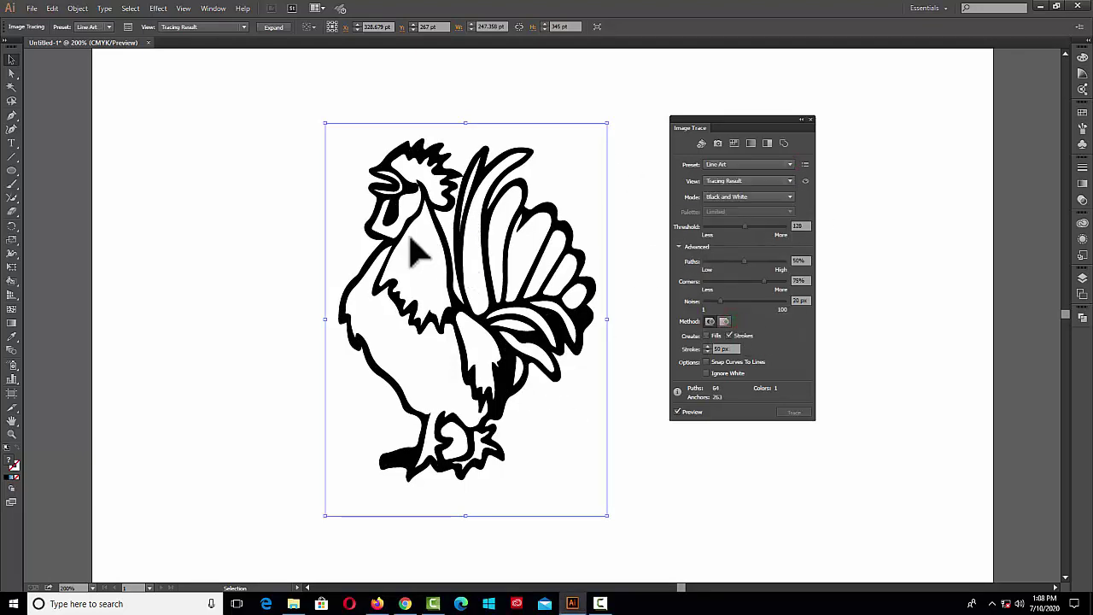
left_click(790, 181)
left_click(785, 181)
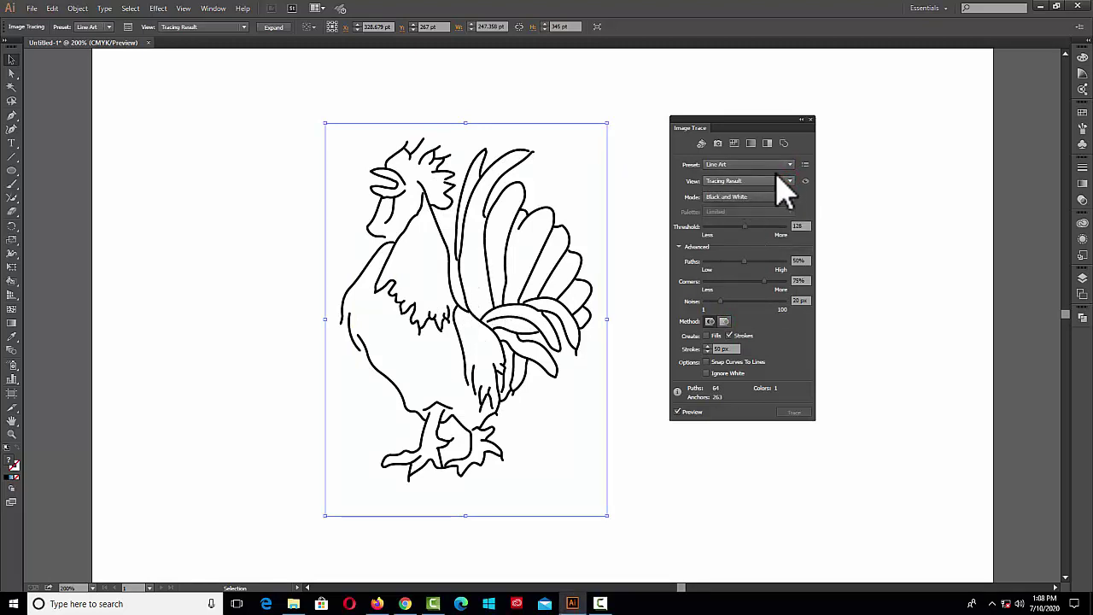
left_click(789, 164)
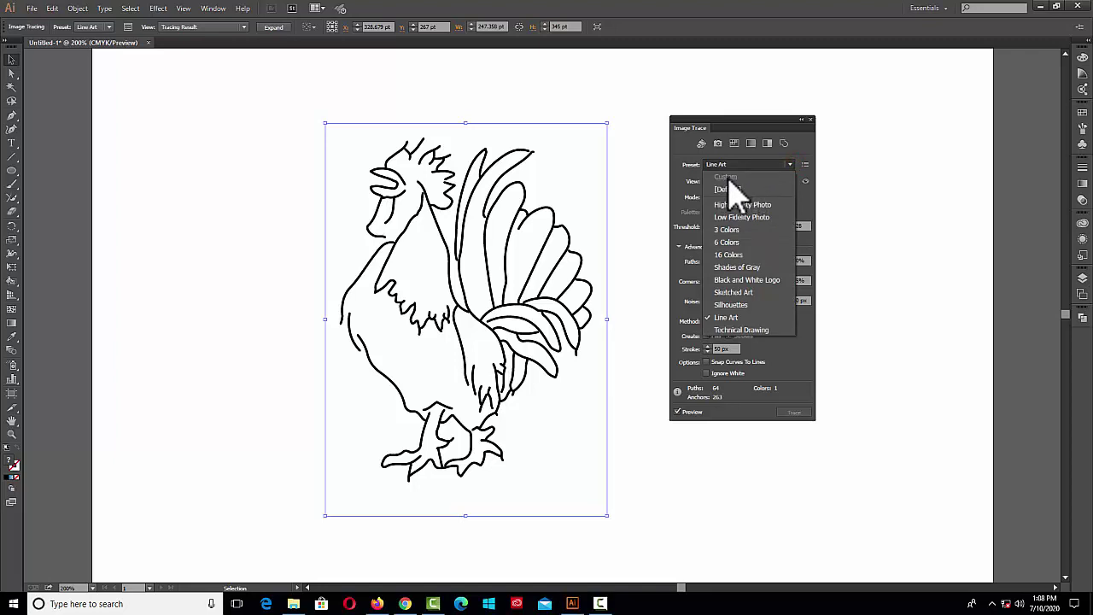
Step: Try Black and White Logo, revert to Sketched Art (27 paths), then open Manage Presets
left_click(773, 280)
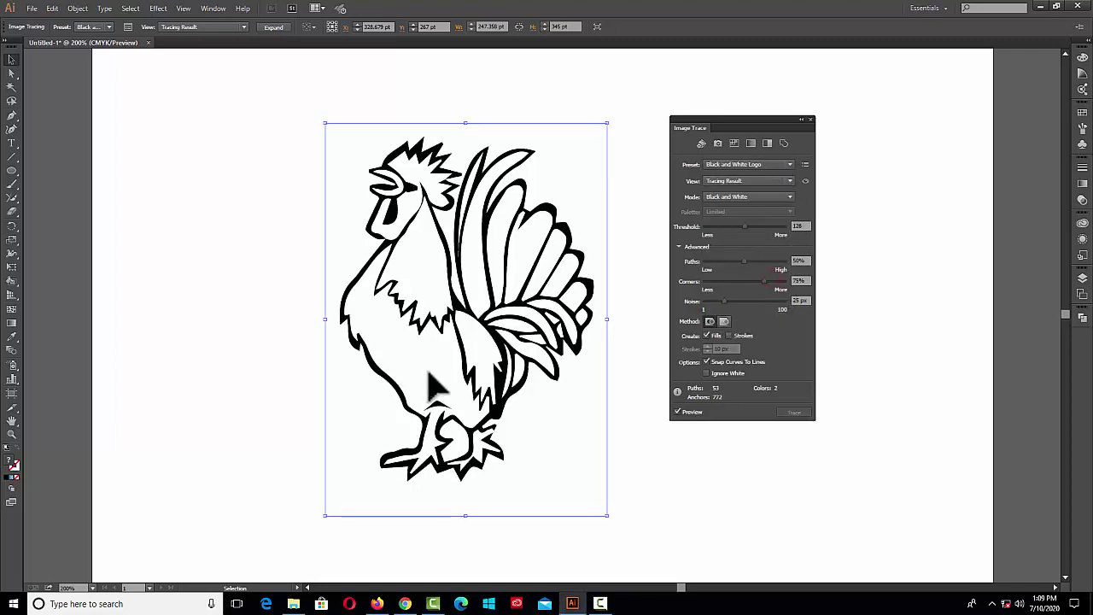
left_click(790, 164)
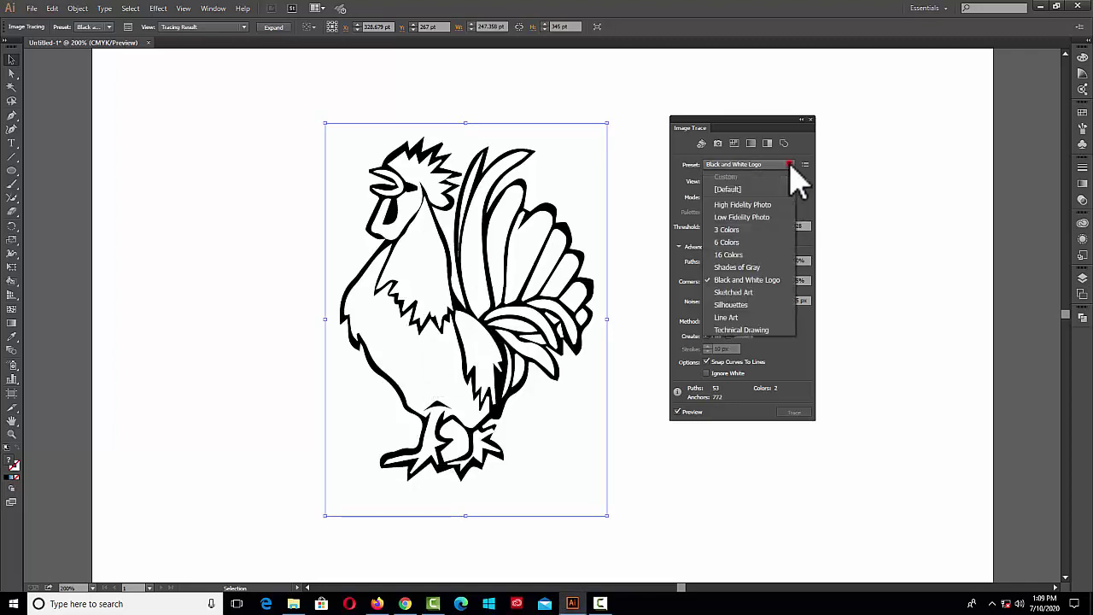
left_click(750, 292)
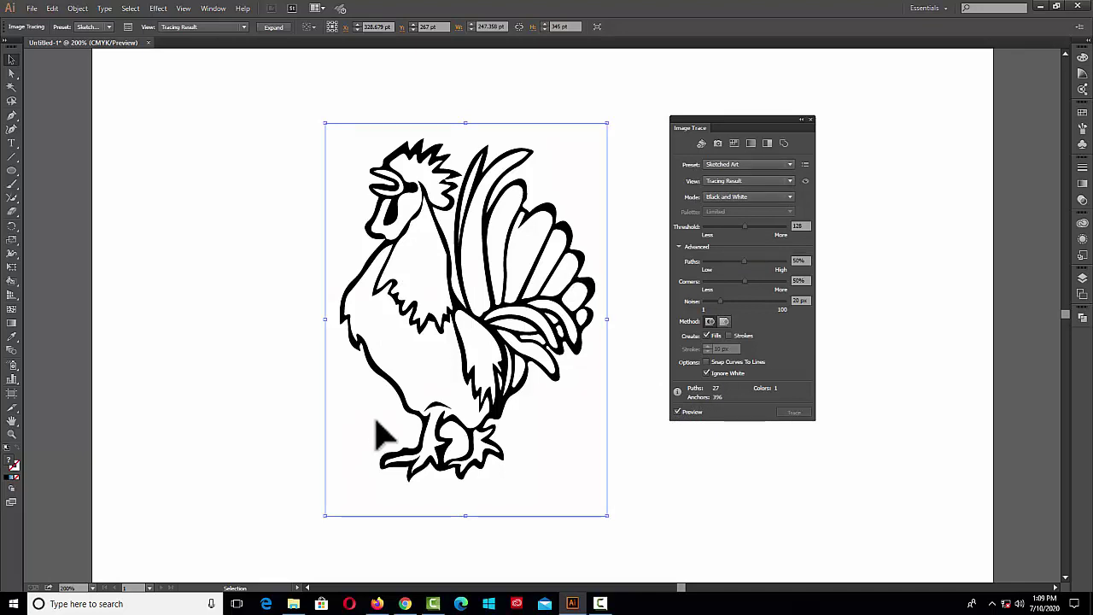
left_click(806, 166)
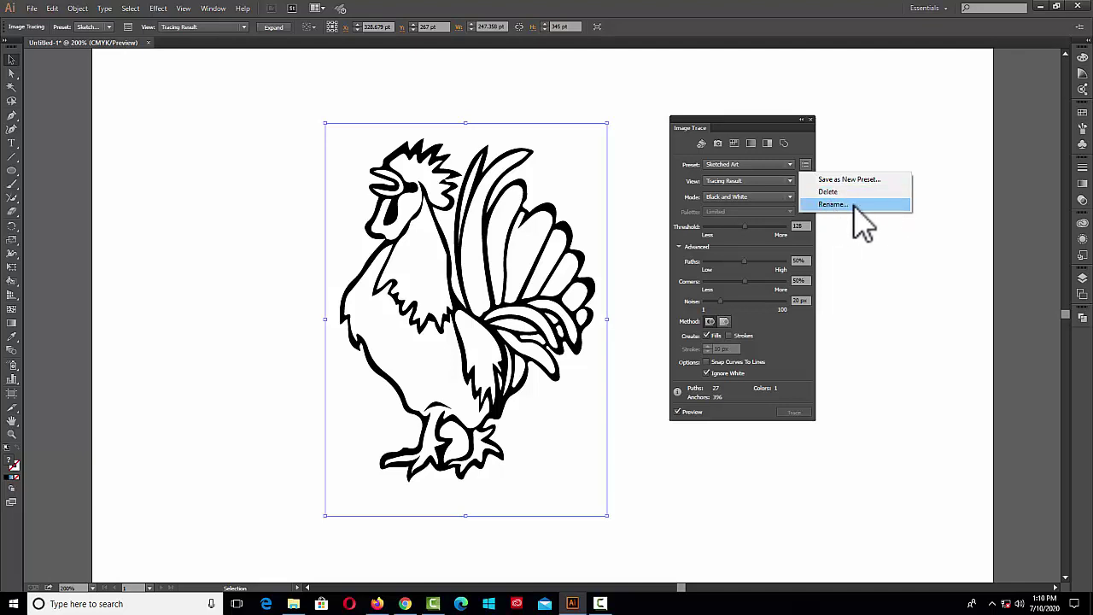
Step: Reselect the rooster trace and view it as Tracing Result with Outlines, then Outlines
left_click(900, 112)
left_click(541, 369)
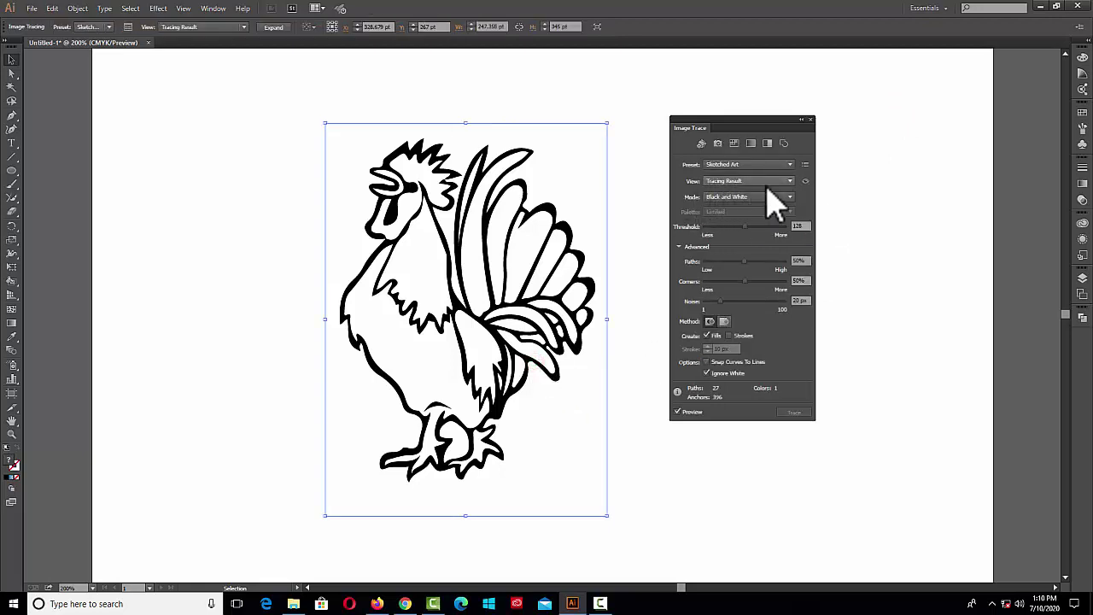
left_click(791, 182)
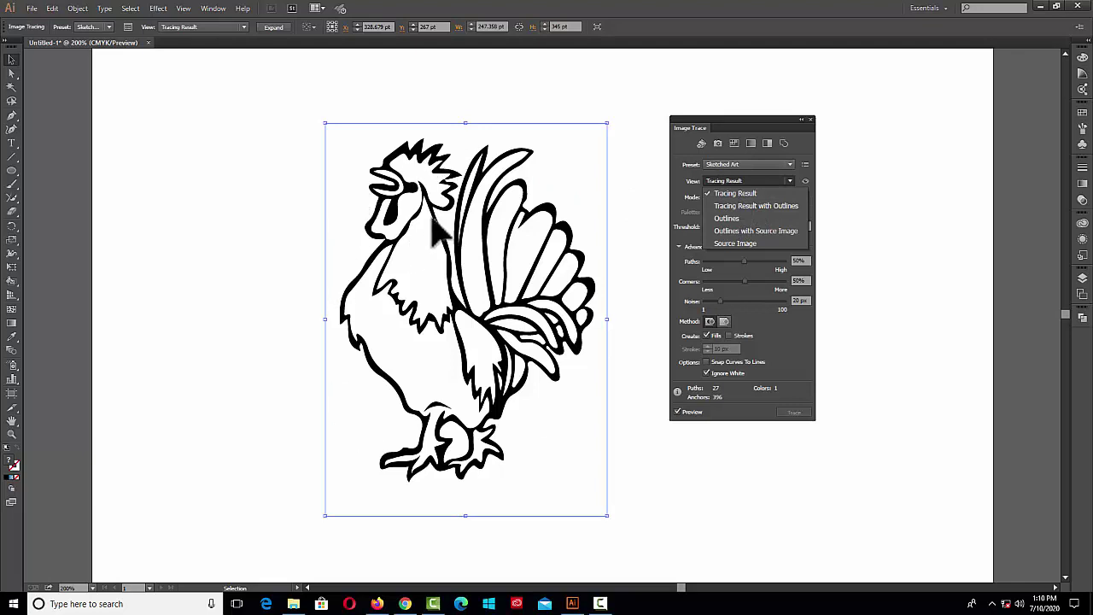
left_click(768, 205)
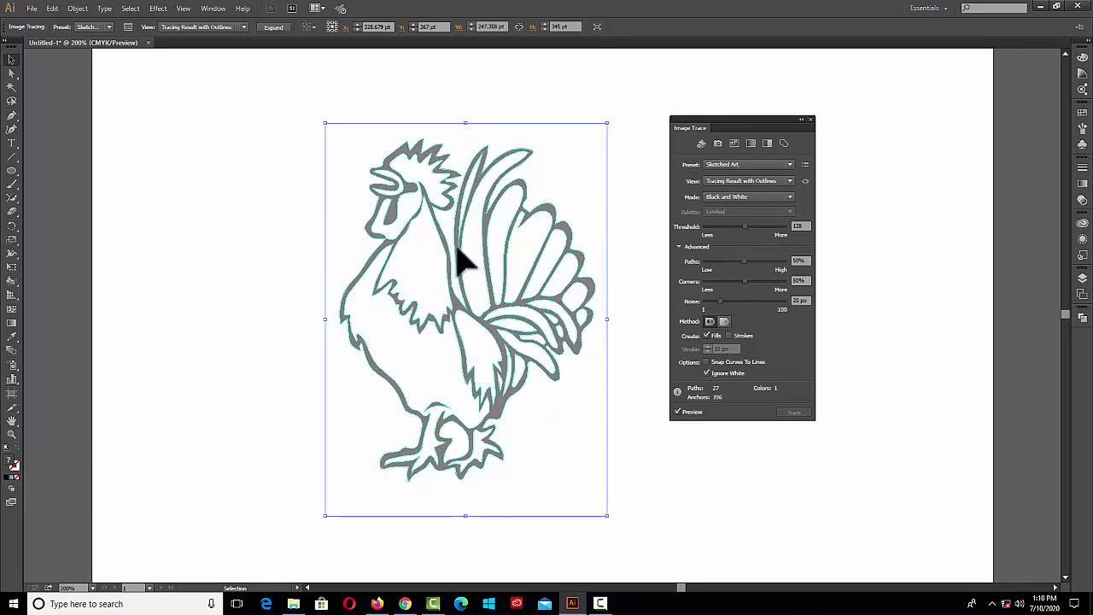
left_click(789, 182)
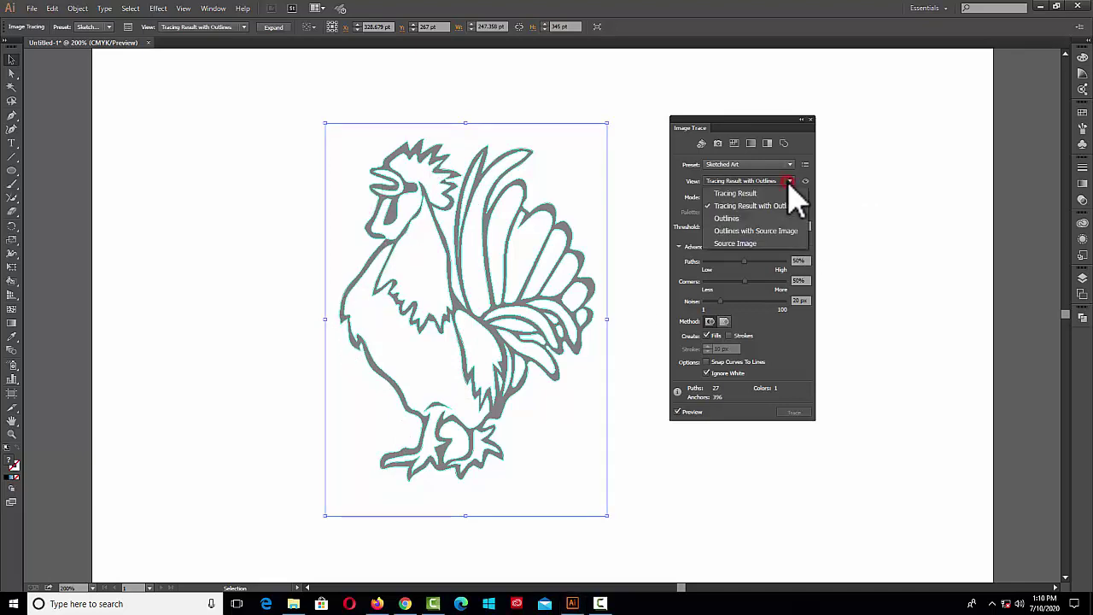
left_click(730, 219)
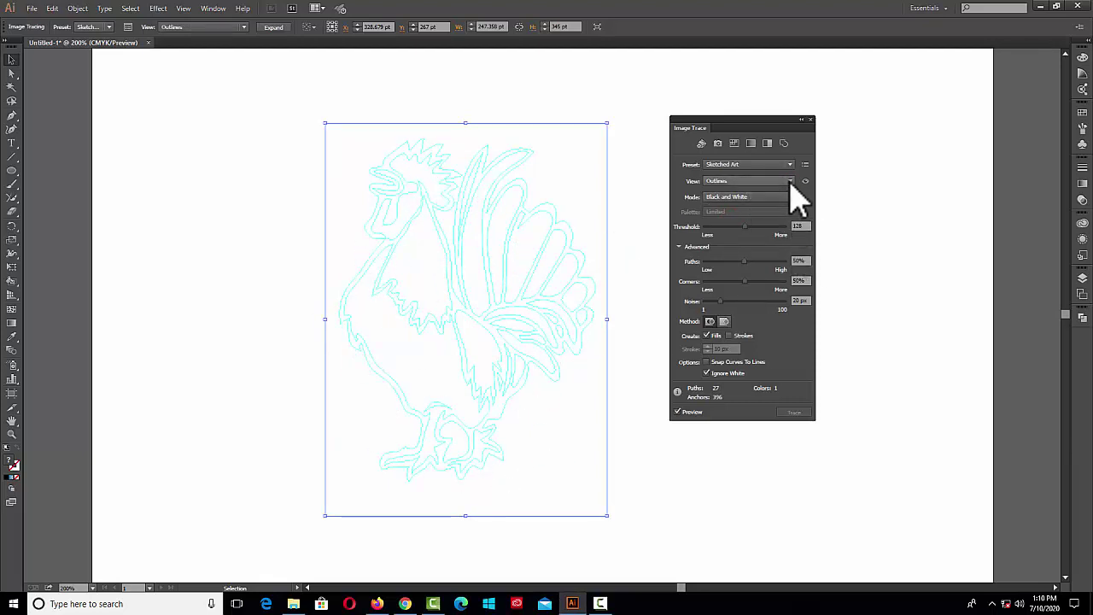
Step: Switch the view to Outlines with Source Image, Source Image, then Tracing Result, and preview the original image
left_click(790, 181)
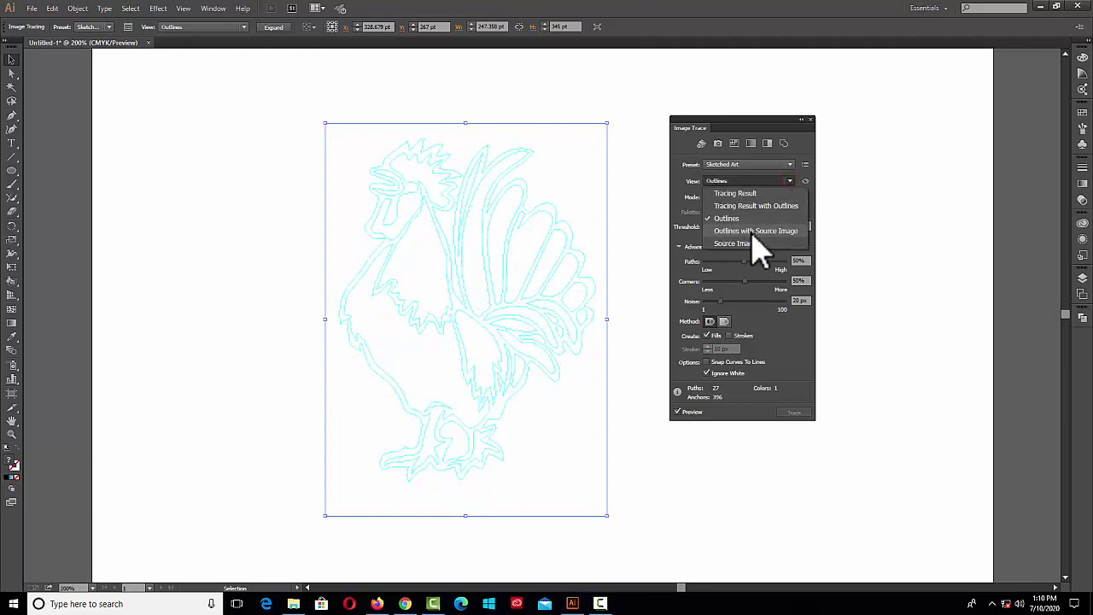
left_click(784, 233)
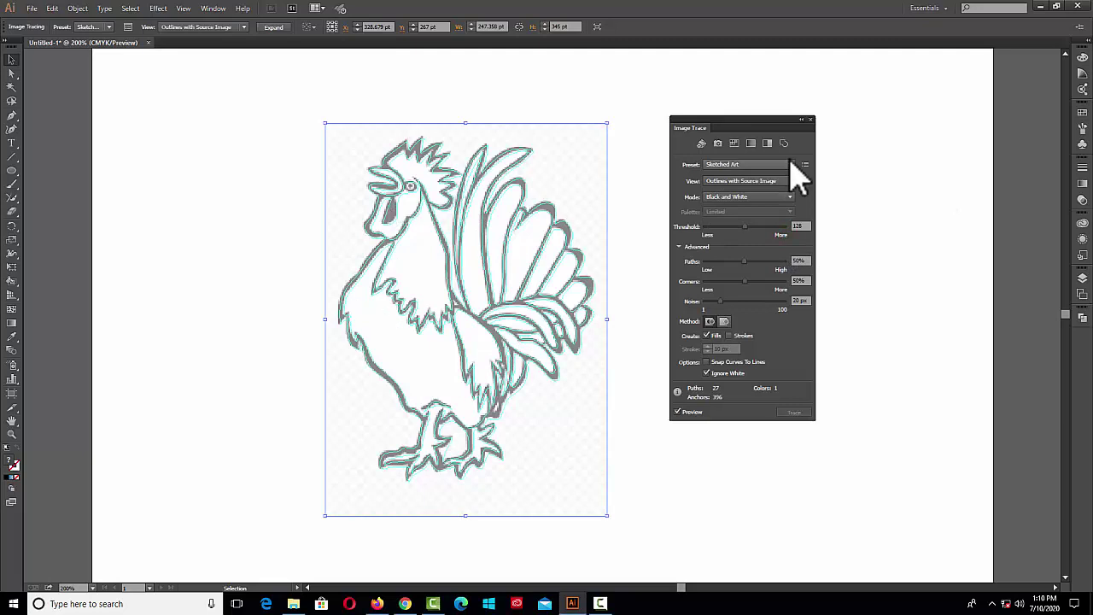
left_click(789, 181)
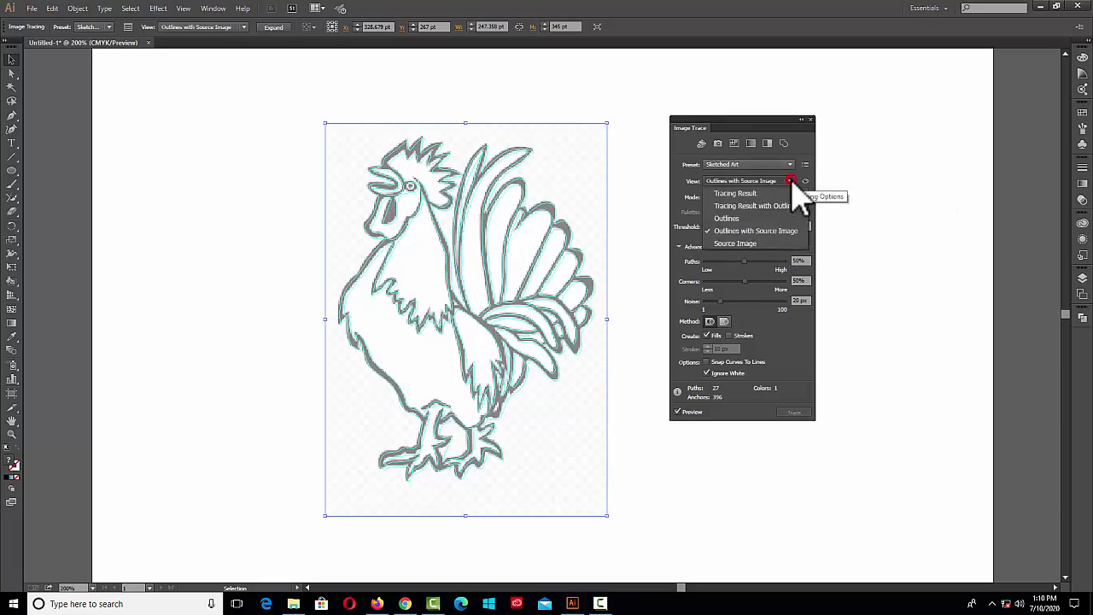
left_click(740, 248)
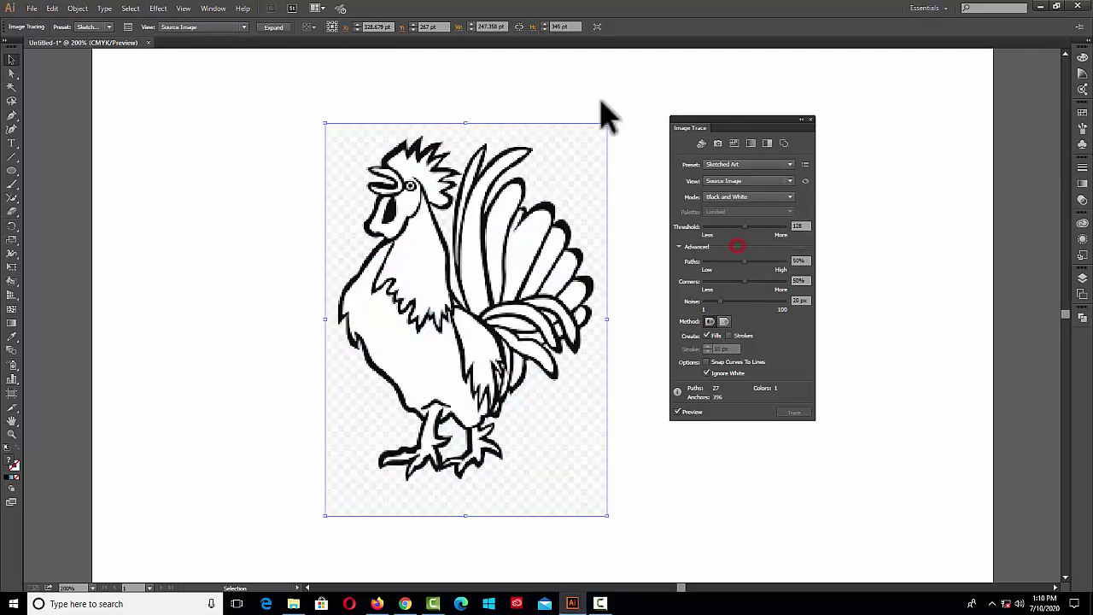
left_click(789, 182)
left_click(742, 192)
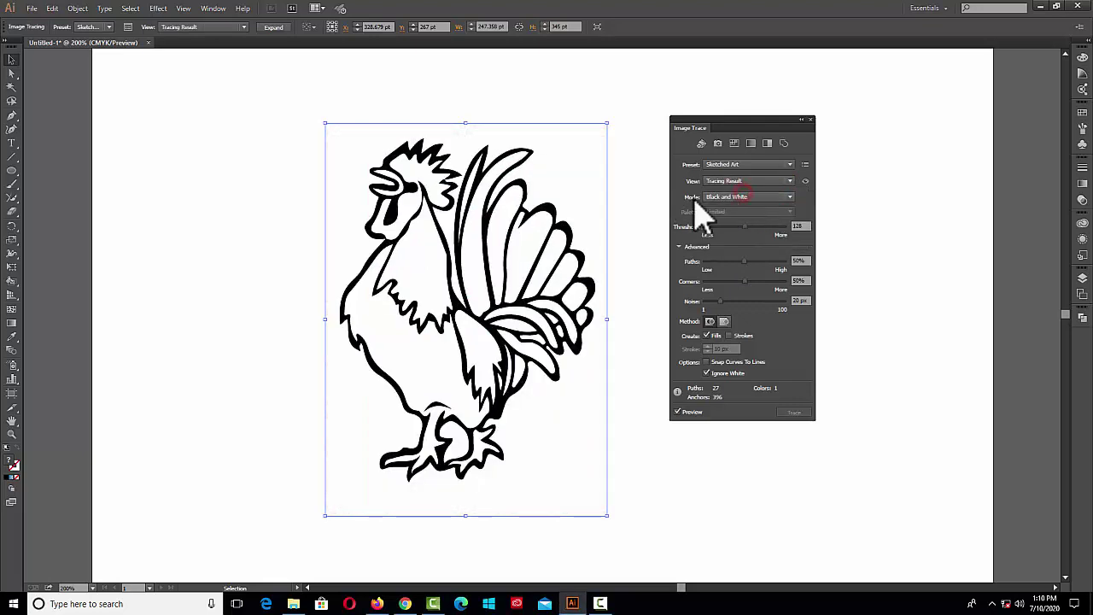
left_click(806, 183)
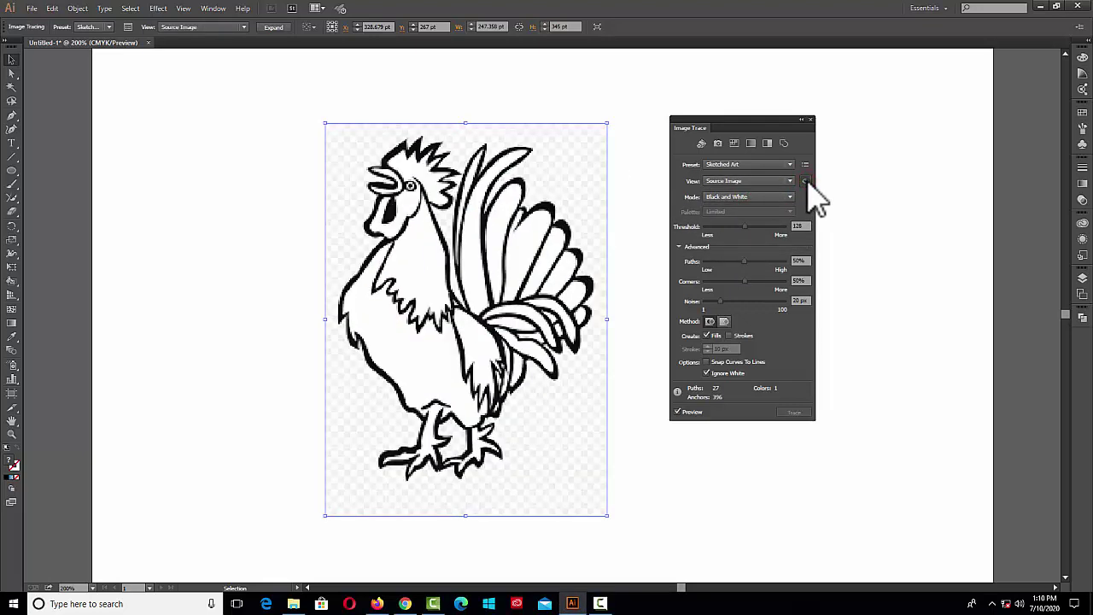
left_click_drag(808, 182, 805, 182)
left_click(808, 183)
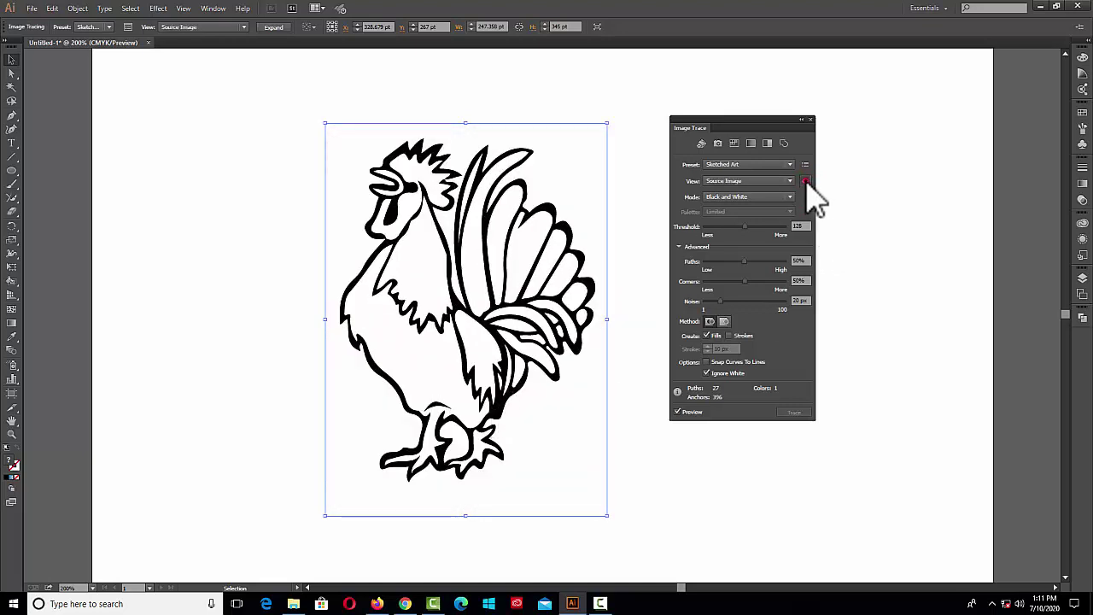
left_click_drag(806, 183, 806, 182)
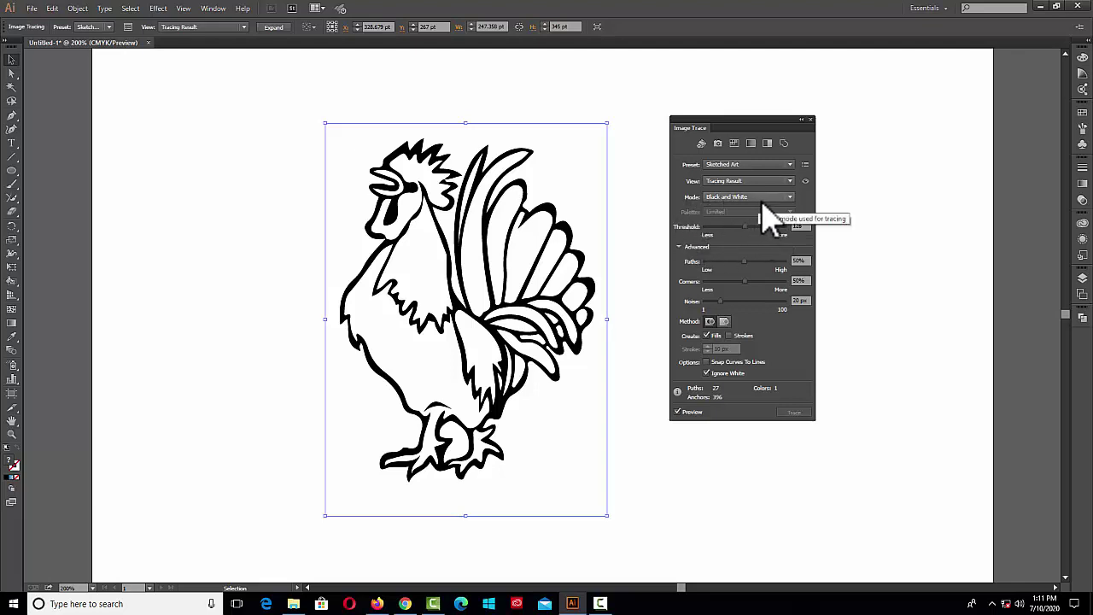
left_click(789, 198)
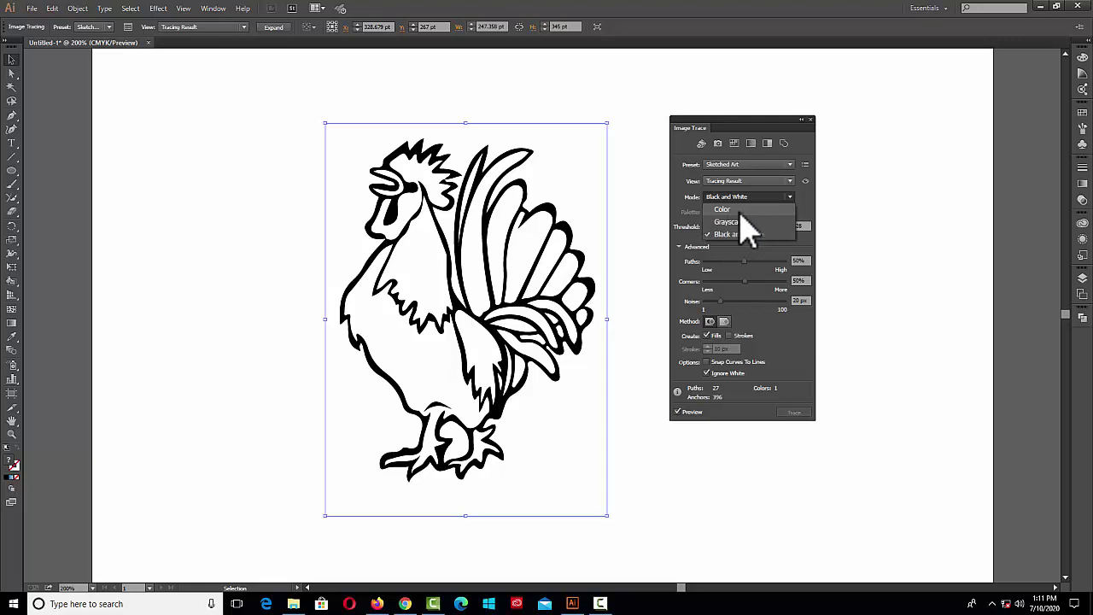
left_click(809, 209)
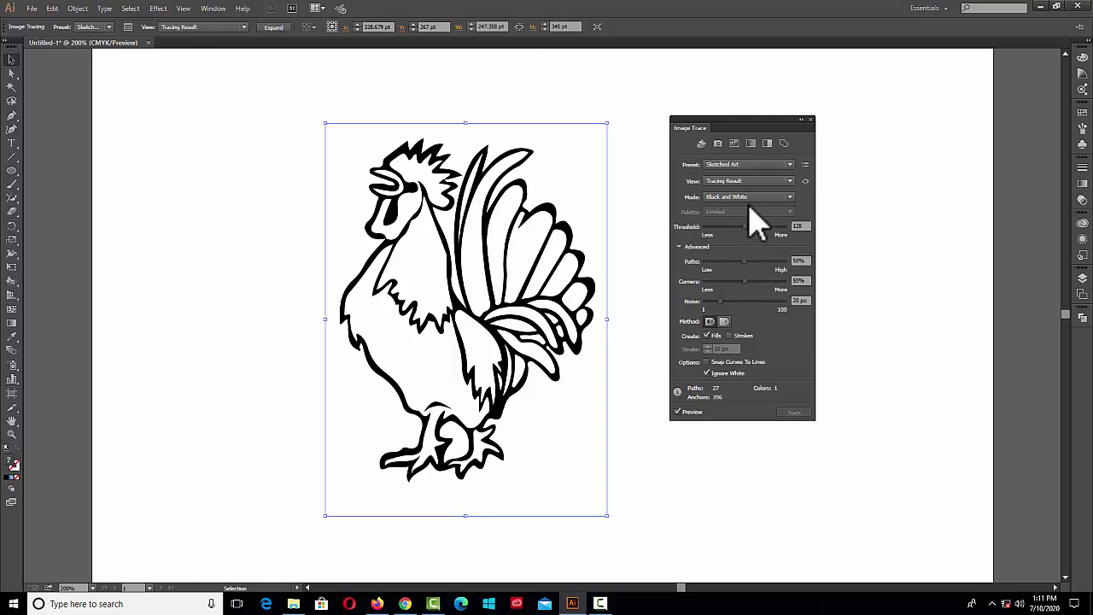
left_click(722, 197)
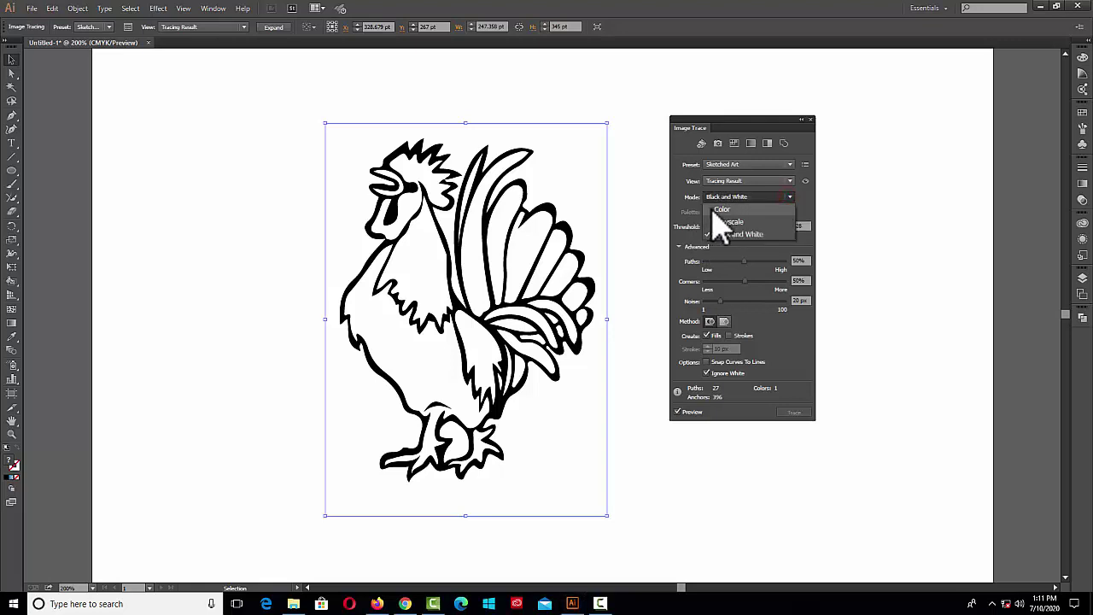
left_click(815, 213)
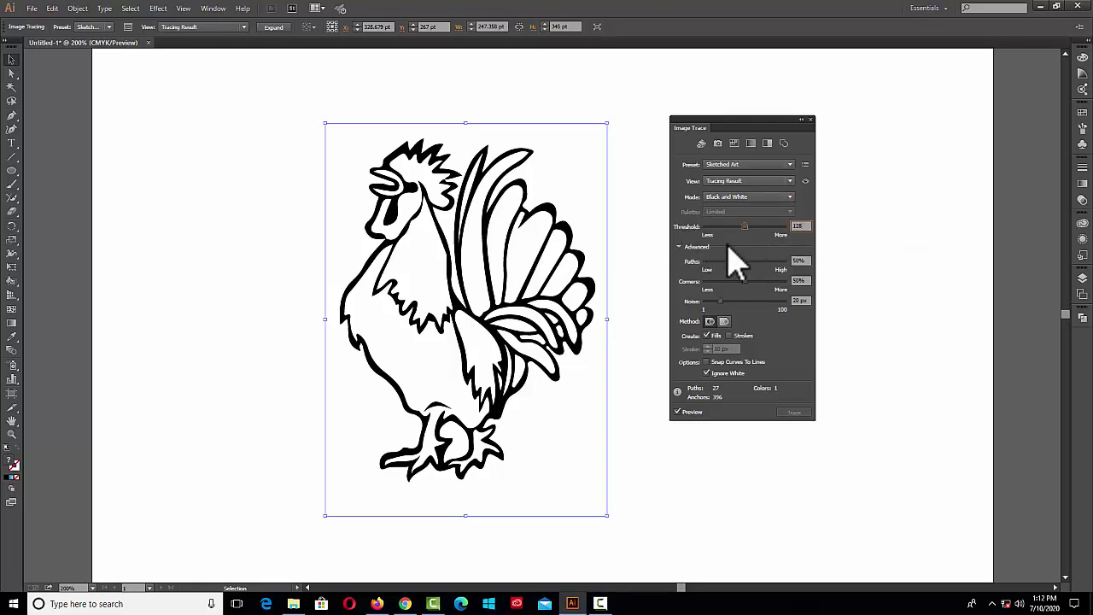
Step: Try a Threshold of 144, then bring it back down and settle on 75
left_click(794, 225)
left_click(744, 228)
left_click_drag(749, 227, 800, 234)
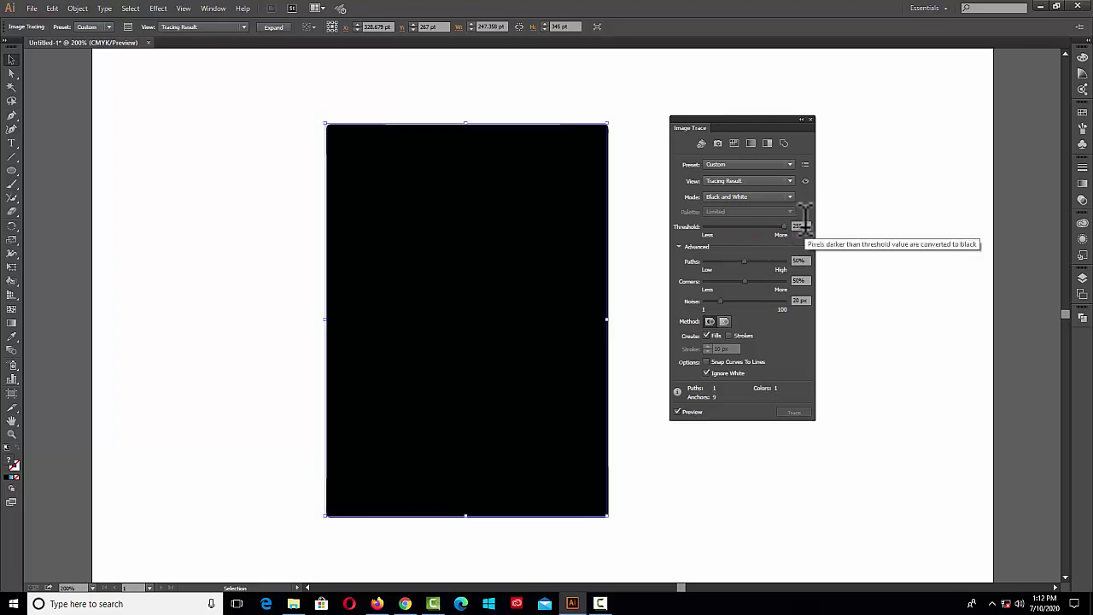
left_click(782, 227)
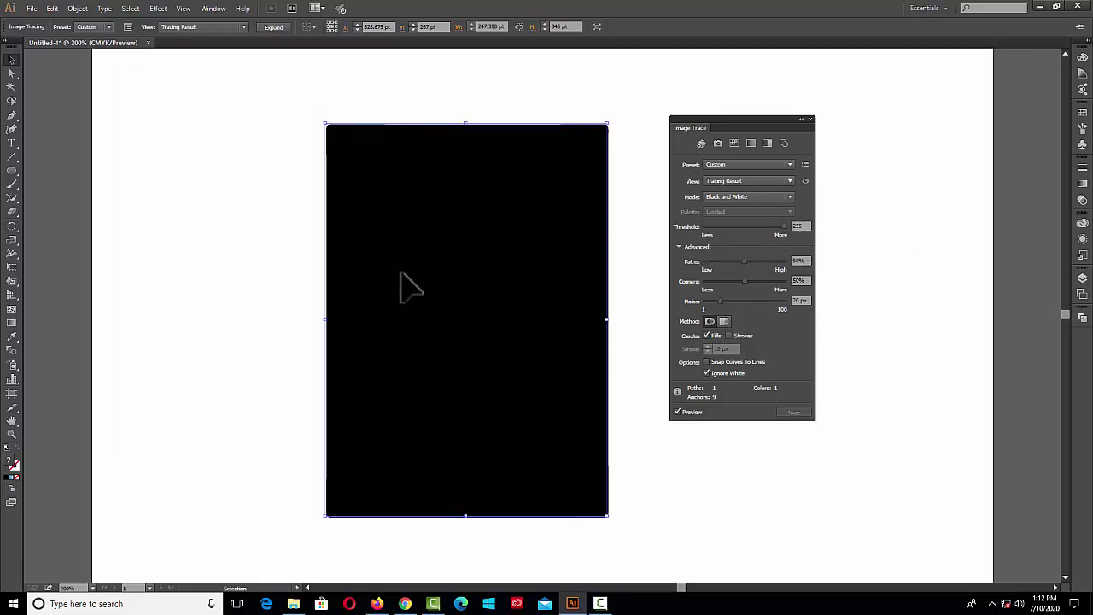
mouse_move(783, 228)
left_mouse_down()
mouse_move(690, 231)
mouse_move(752, 230)
mouse_move(725, 227)
left_mouse_up()
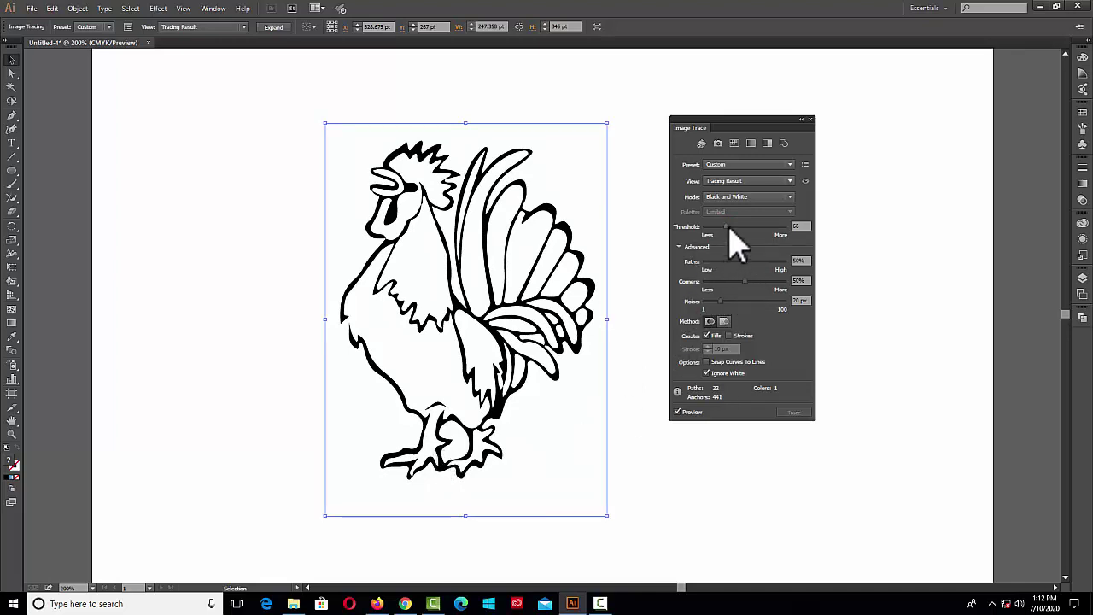
left_click_drag(726, 228, 729, 227)
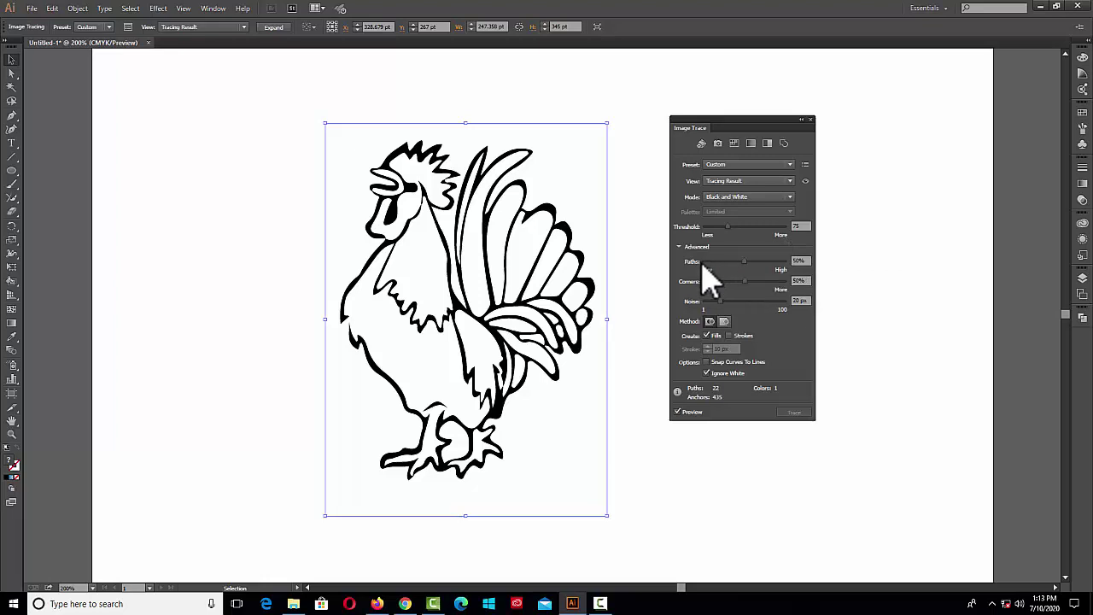
Step: Set the trace's Paths fidelity to 93% and Corners to 94%
mouse_move(746, 262)
left_mouse_down()
mouse_move(782, 261)
mouse_move(708, 281)
mouse_move(779, 266)
left_mouse_up()
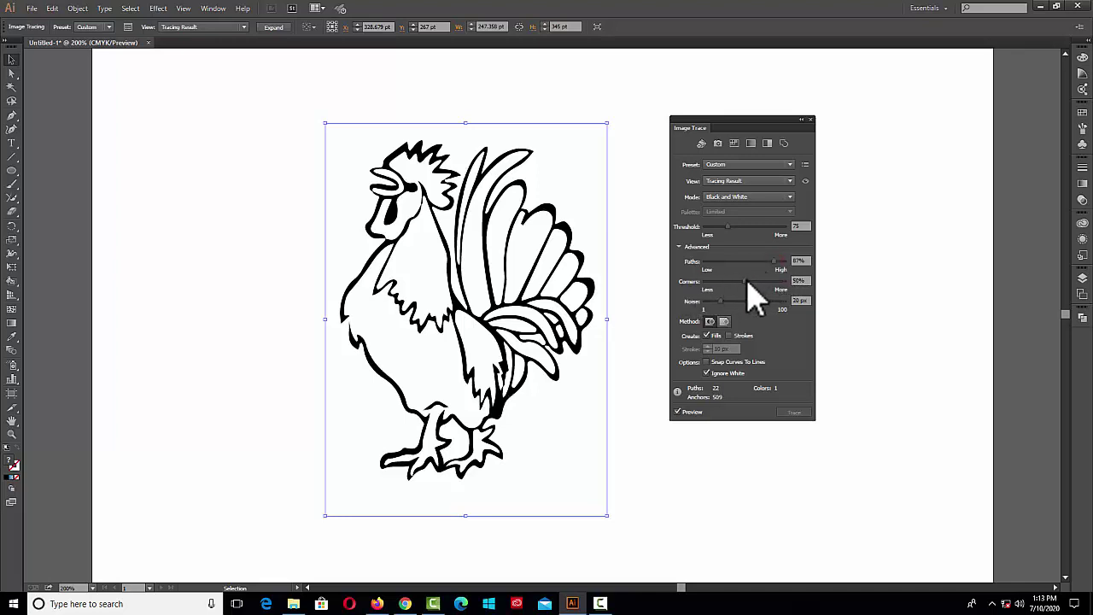
mouse_move(749, 281)
left_mouse_down()
mouse_move(772, 286)
mouse_move(711, 283)
left_mouse_up()
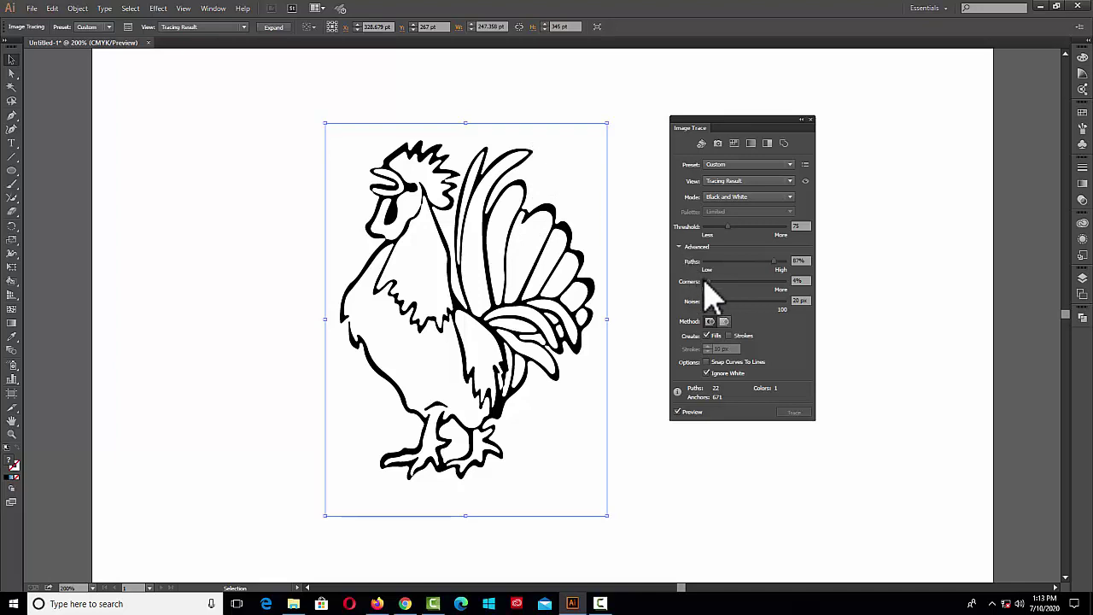
left_click_drag(709, 282, 773, 283)
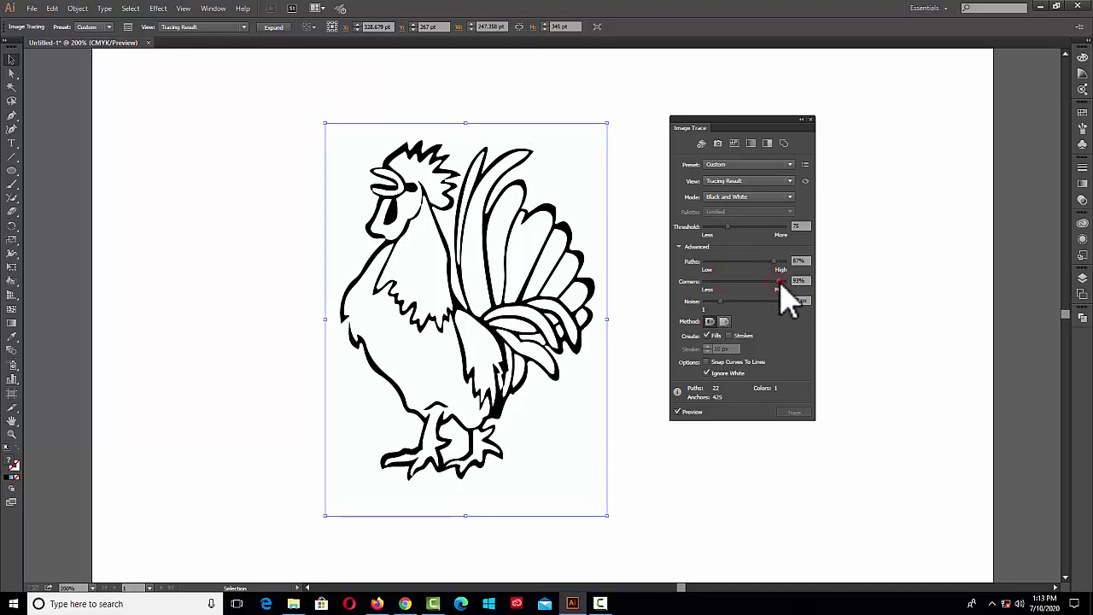
left_click_drag(779, 282, 772, 262)
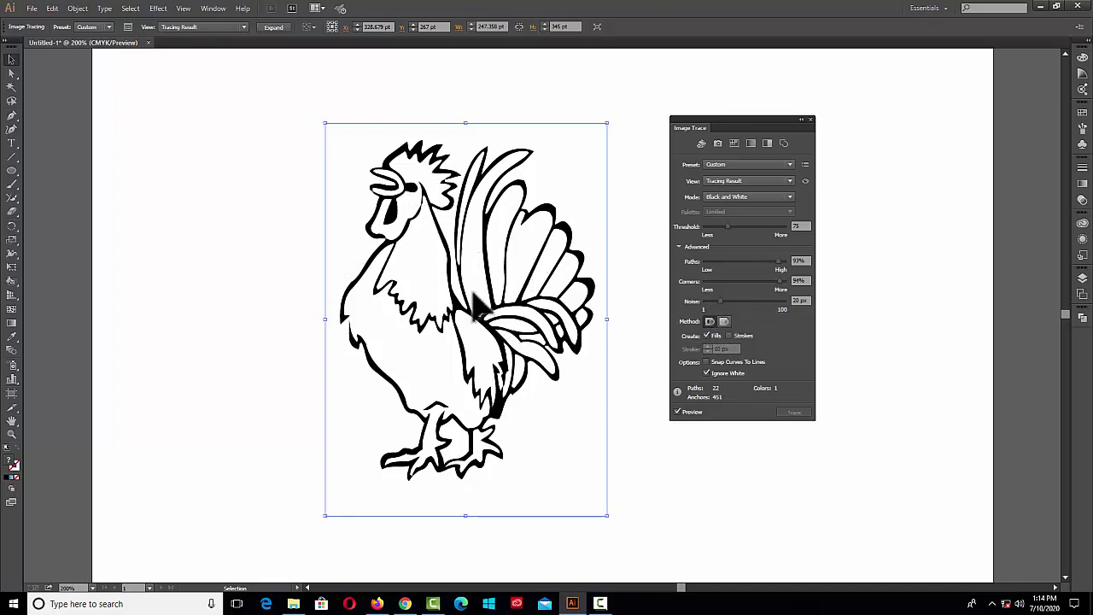
Step: Lower the trace's Noise to 1 px so the rooster's eye is kept
mouse_move(722, 300)
left_mouse_down()
mouse_move(752, 301)
mouse_move(702, 302)
left_mouse_up()
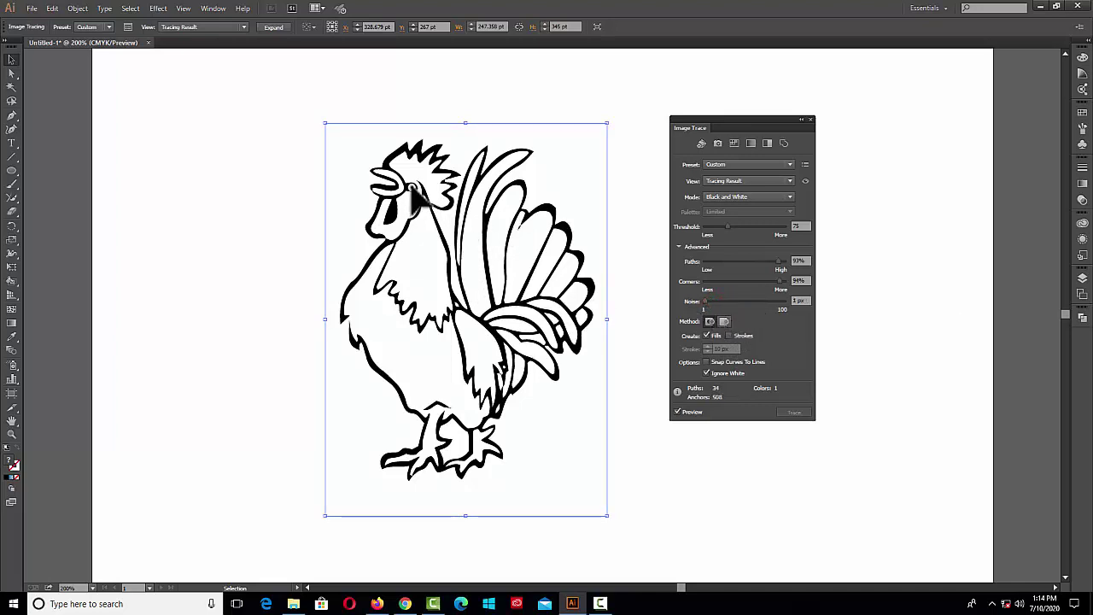
left_click(706, 302)
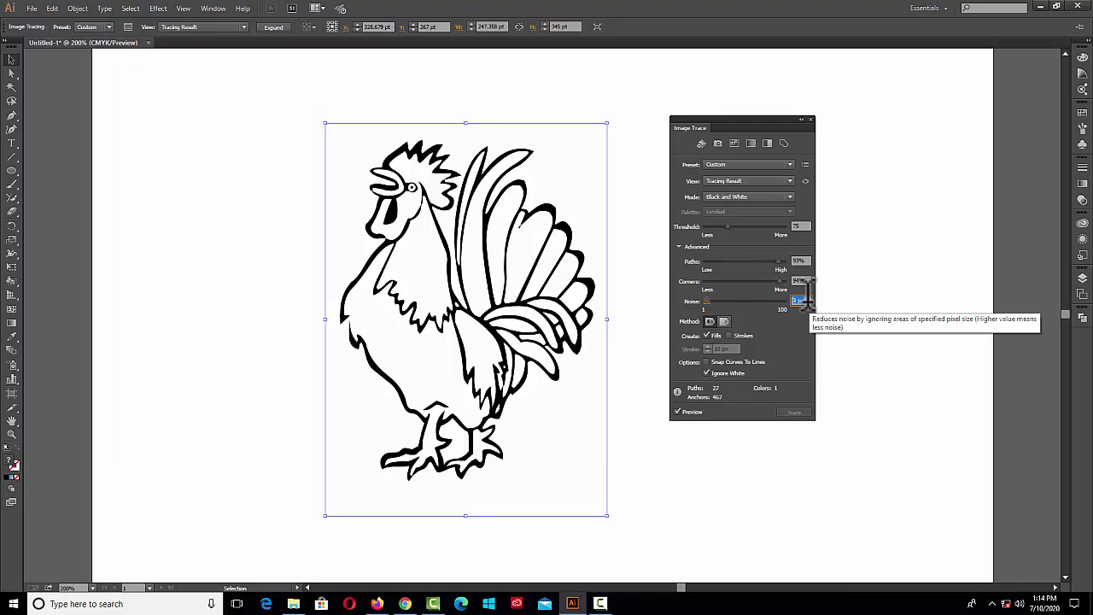
key("Down")
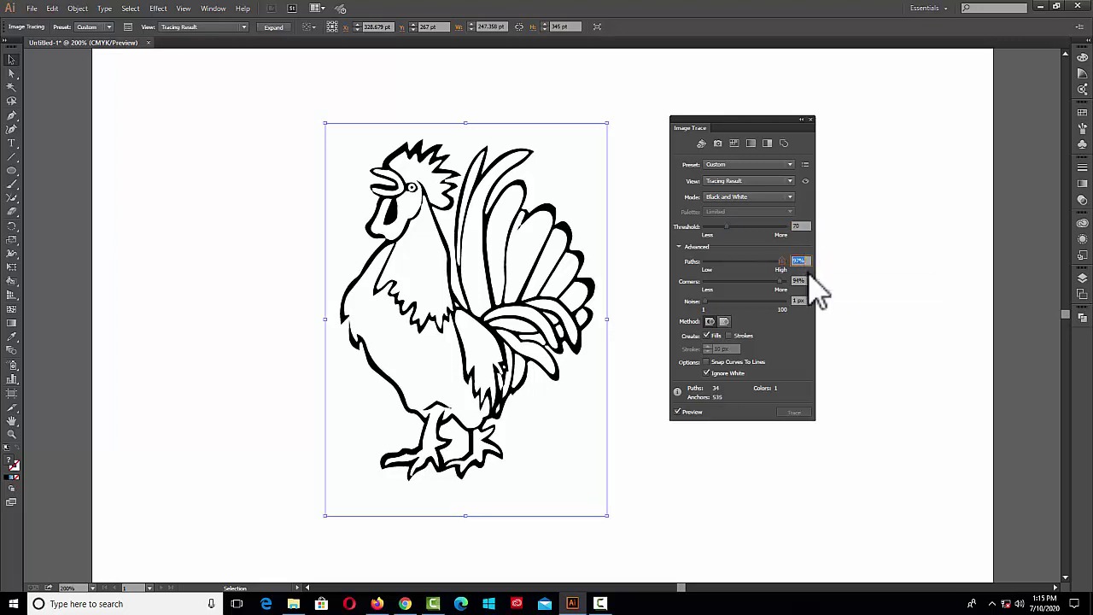
Step: Toggle the source image preview on and off to compare it with the trace
left_click(805, 181)
left_click(804, 181)
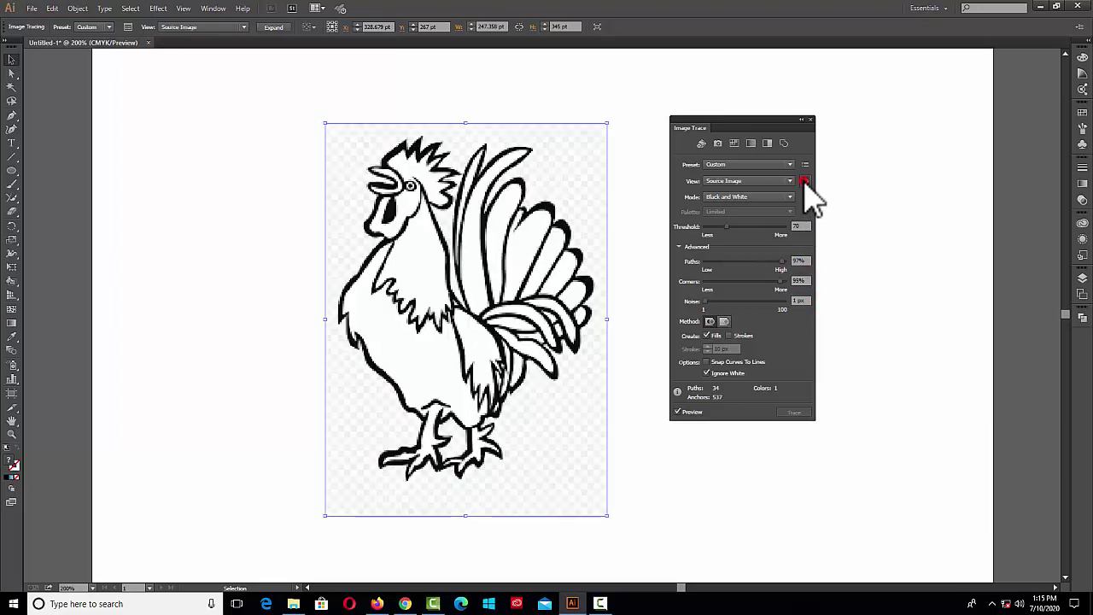
left_click(805, 181)
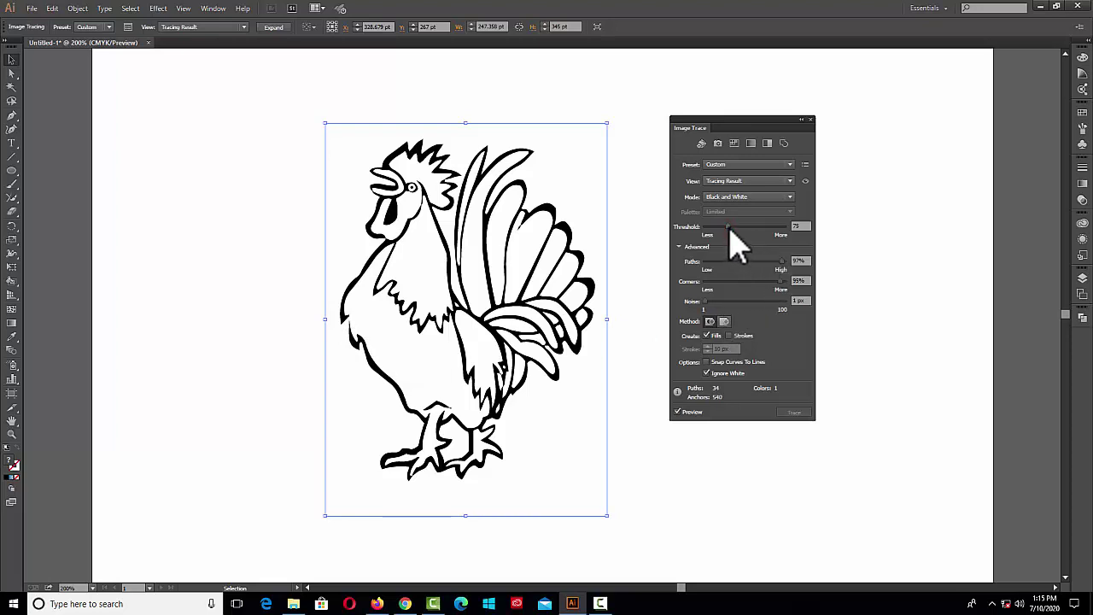
Step: Nudge the threshold up to 90 and the Paths fidelity to 96%
left_click_drag(729, 227, 733, 227)
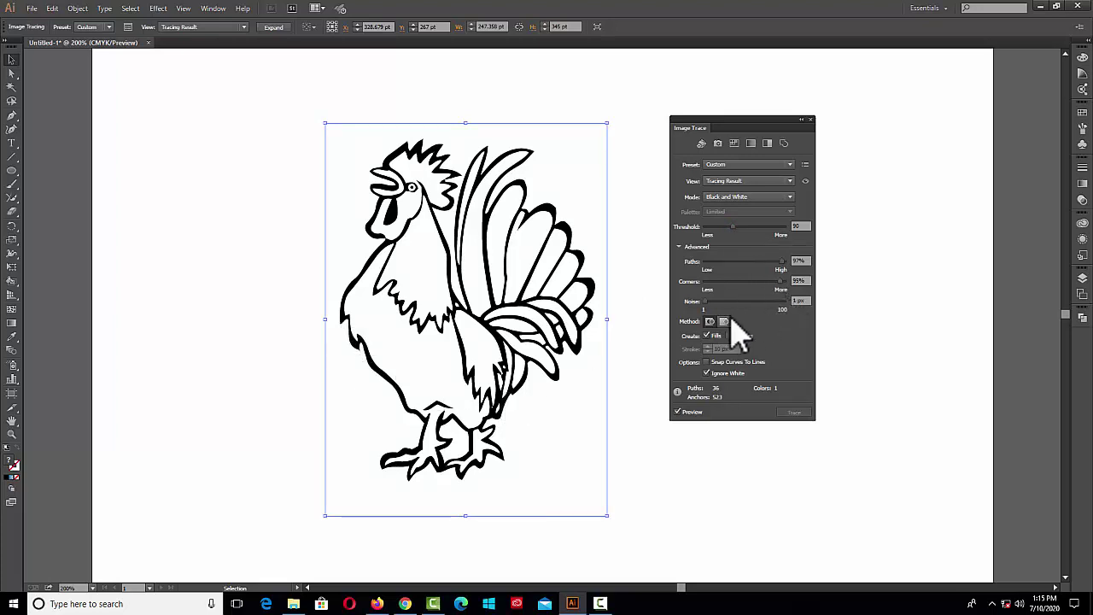
left_click(779, 260)
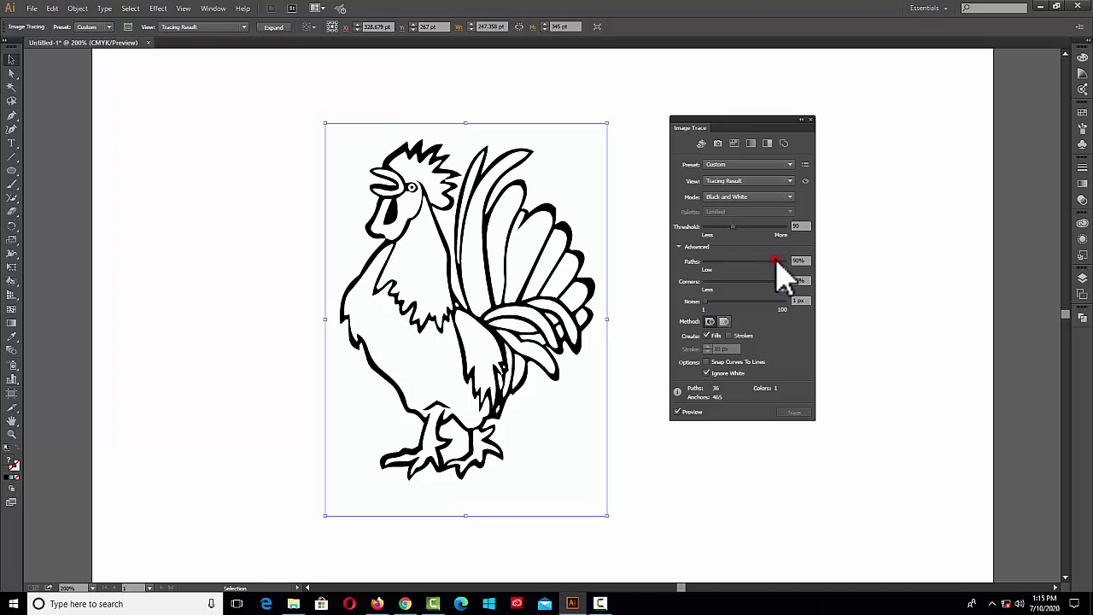
left_click(779, 260)
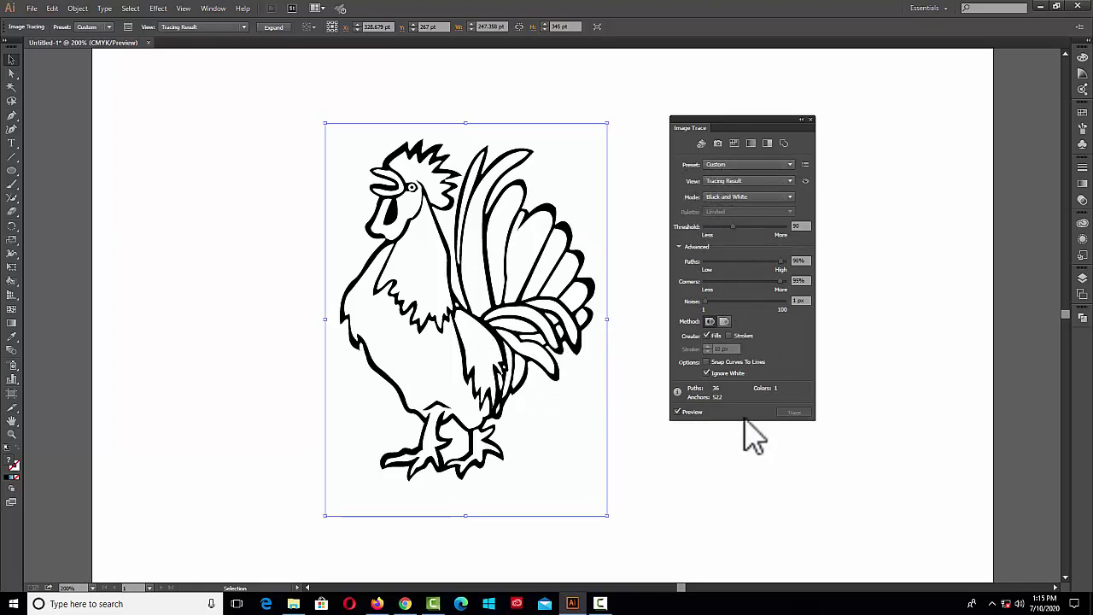
Step: Save the current trace settings as a new preset named MY PRE
left_click(806, 164)
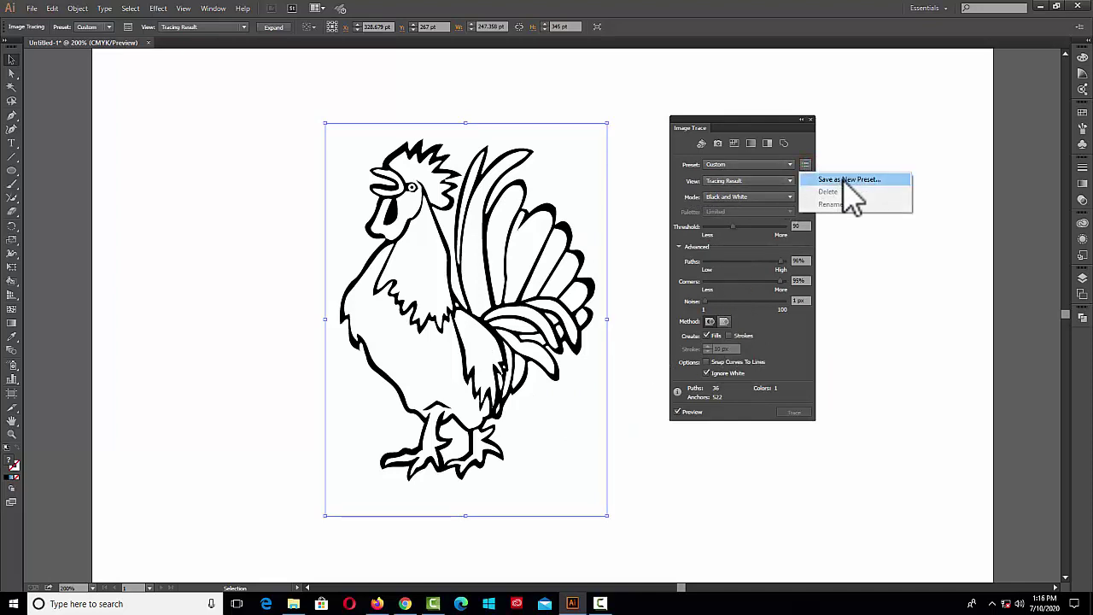
left_click(868, 180)
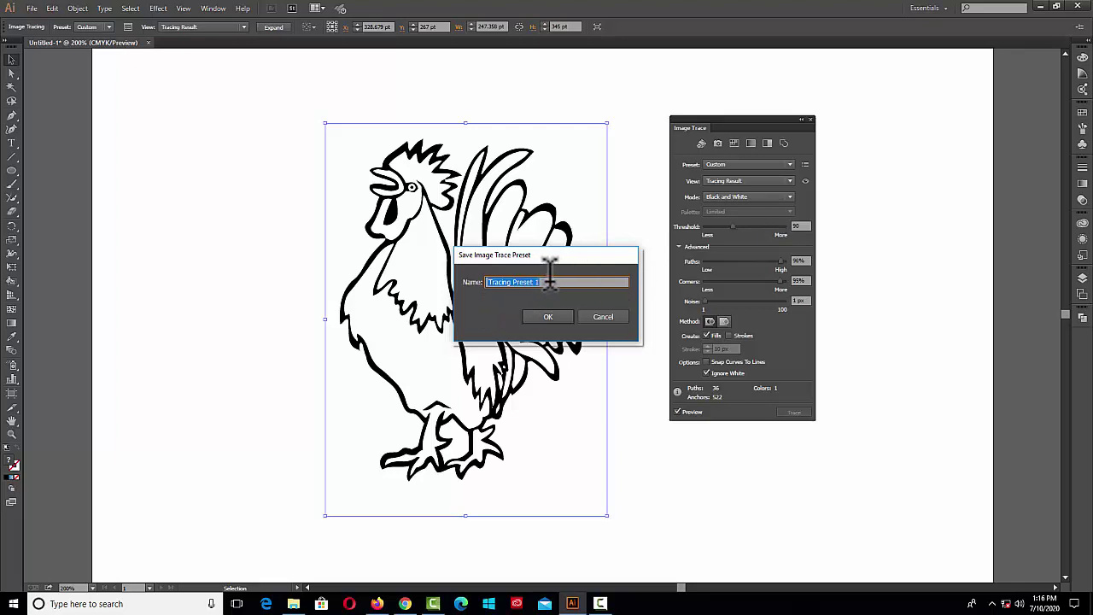
type("MY PRE")
left_click(543, 316)
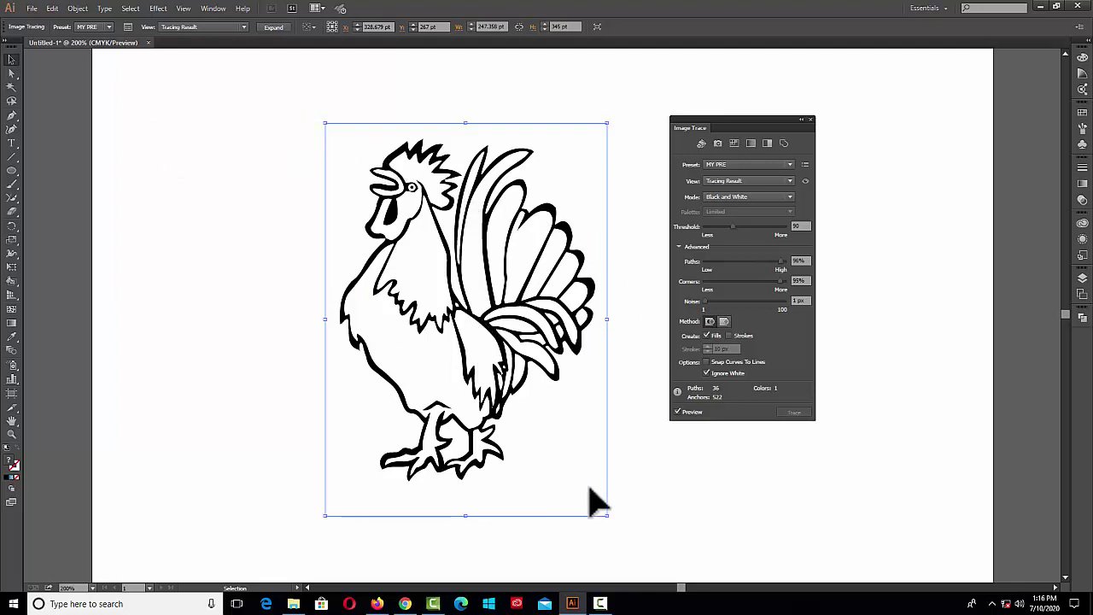
Step: Apply the MY PRE preset to the rooster trace
left_click(789, 165)
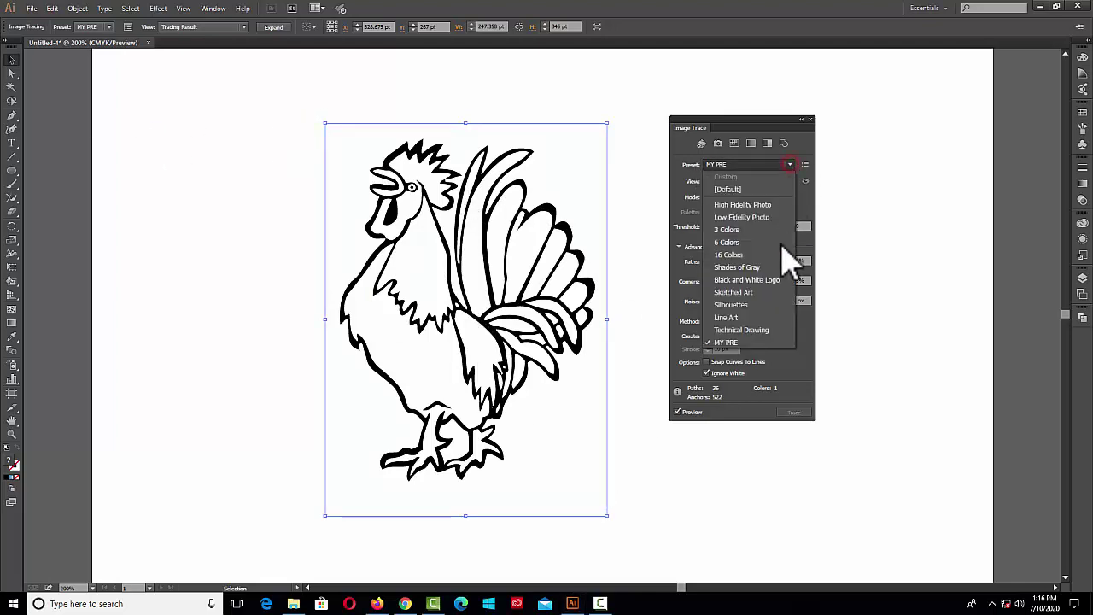
left_click(917, 163)
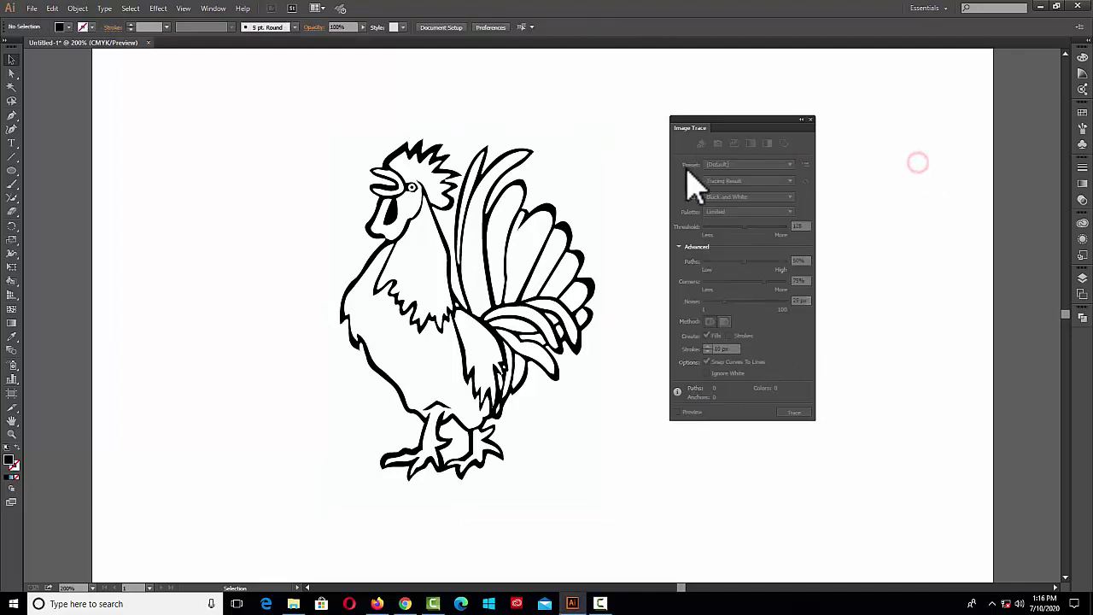
left_click(468, 286)
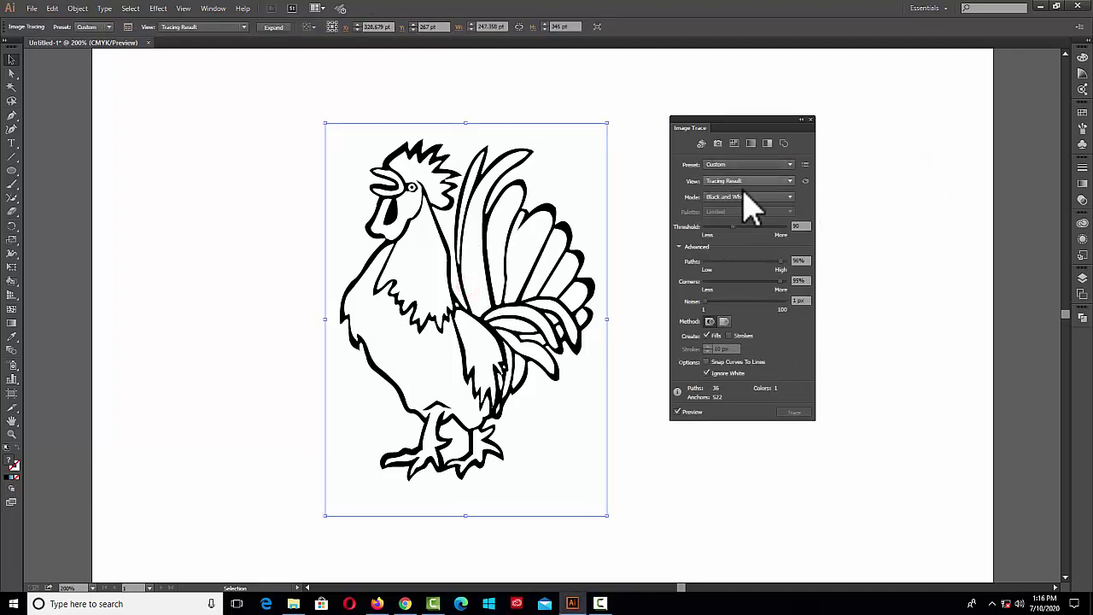
left_click(790, 164)
left_click(728, 343)
Step: Try the Overlapping tracing method, then return to Abutting
left_click(725, 322)
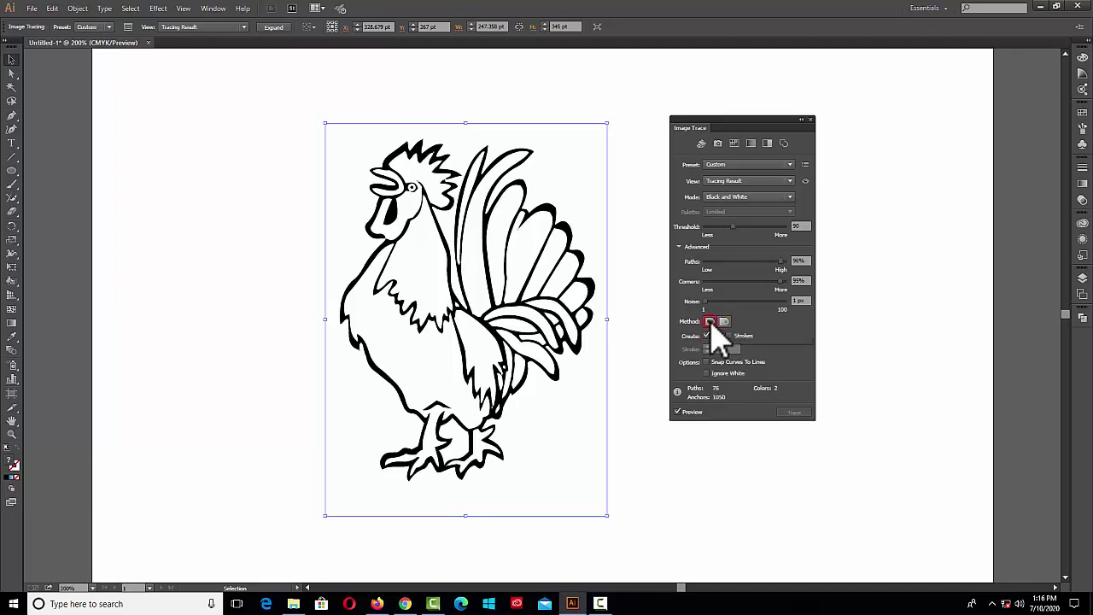
left_click(724, 321)
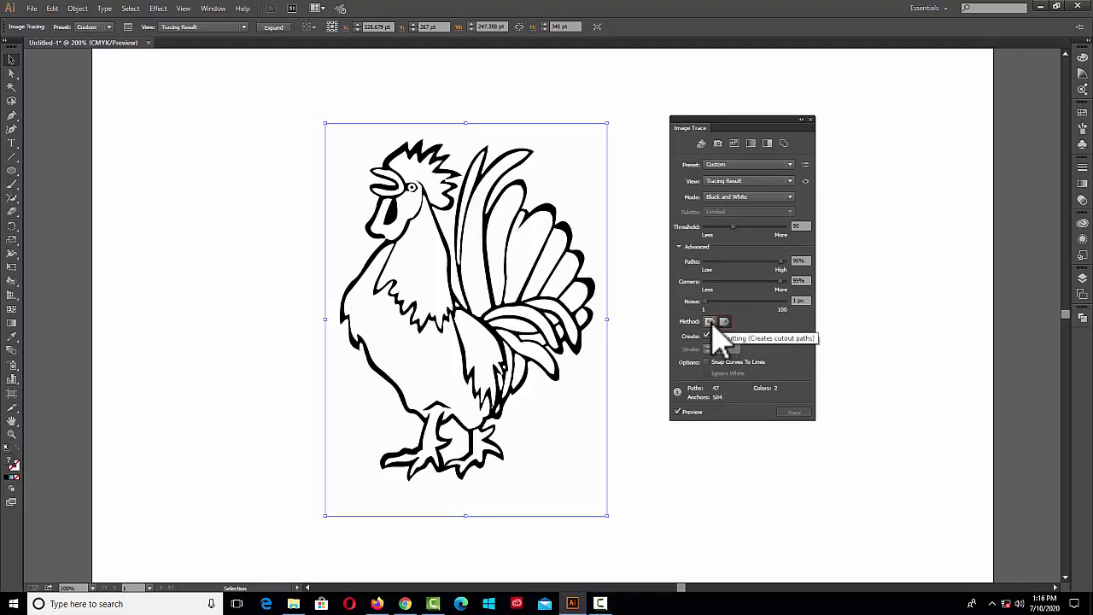
left_click(711, 322)
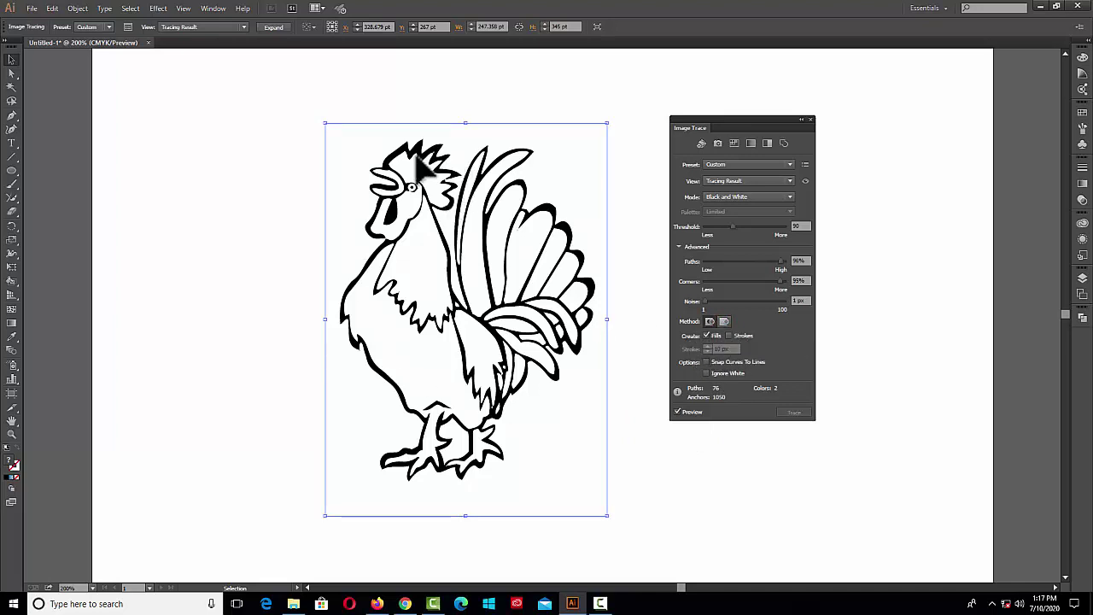
Step: Compare stroke-only tracing, ending with Fills only and strokes switched off
left_click(728, 335)
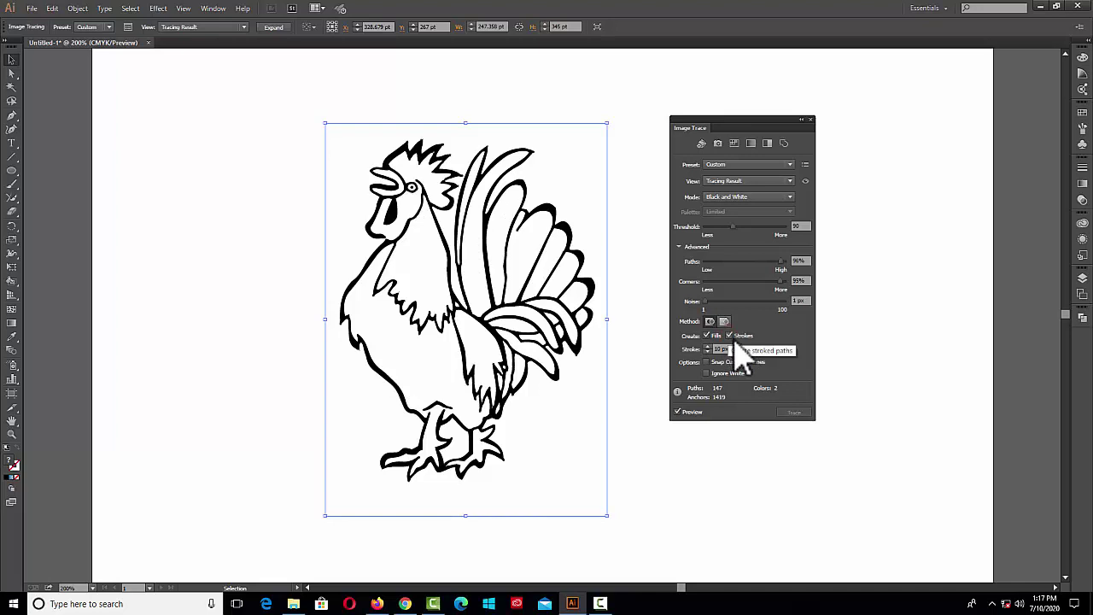
left_click(707, 335)
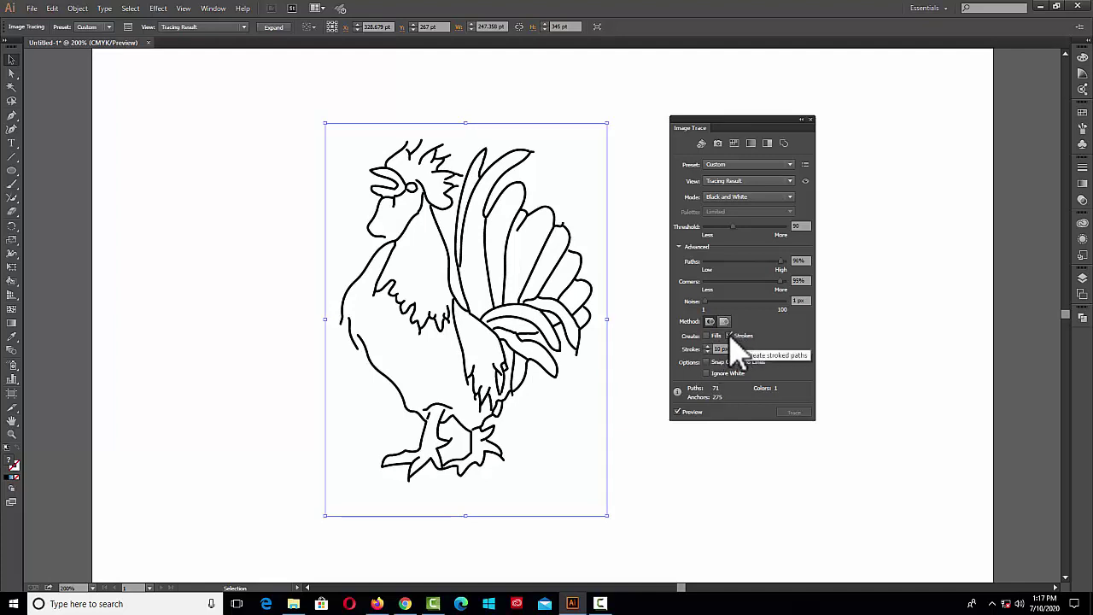
left_click(729, 336)
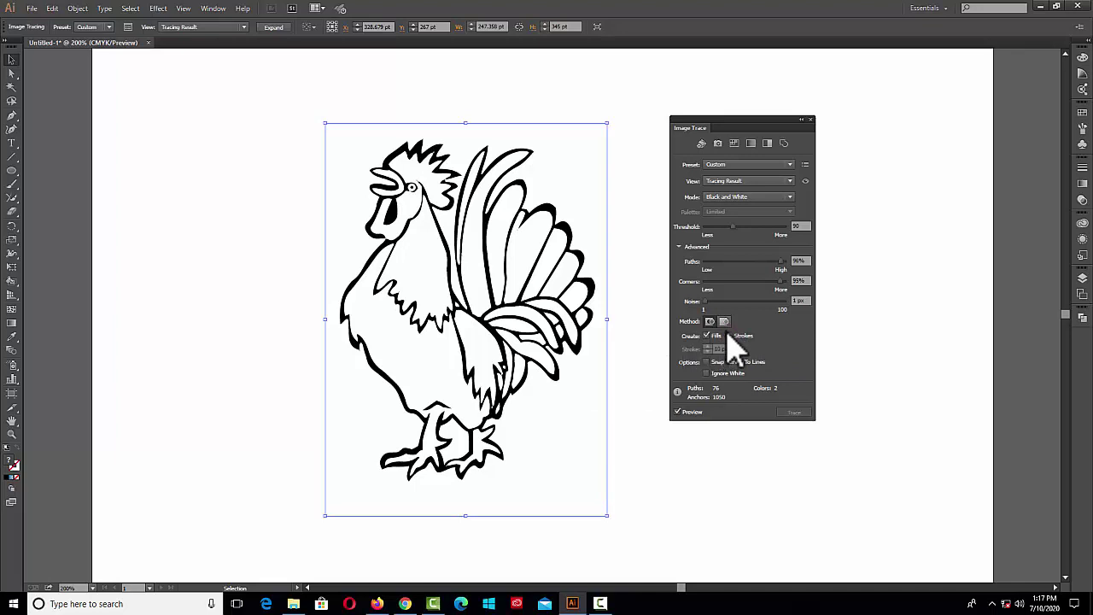
left_click(729, 335)
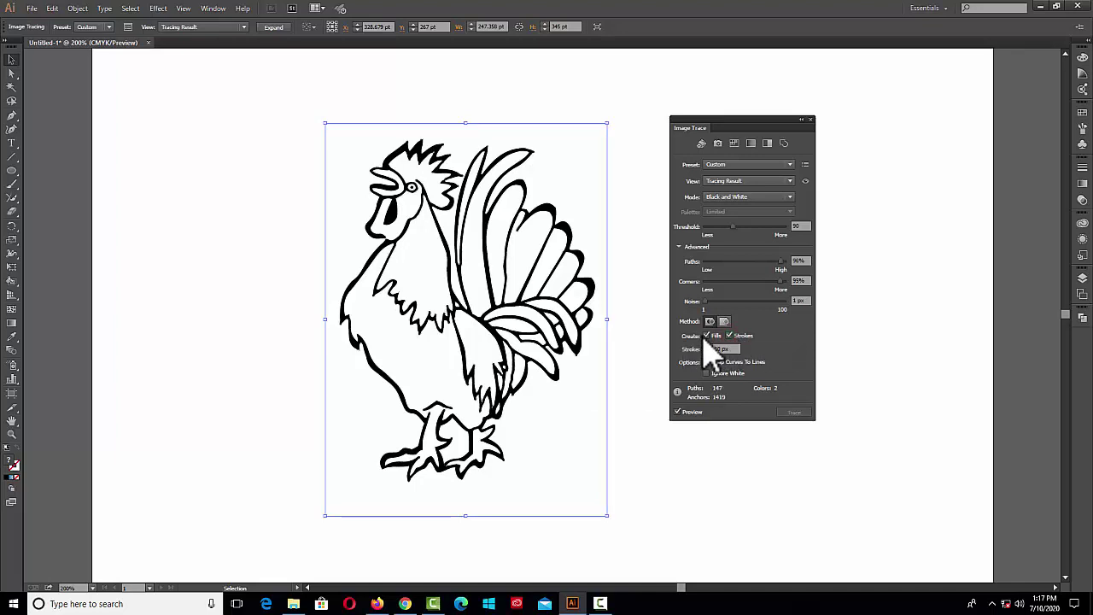
left_click(705, 335)
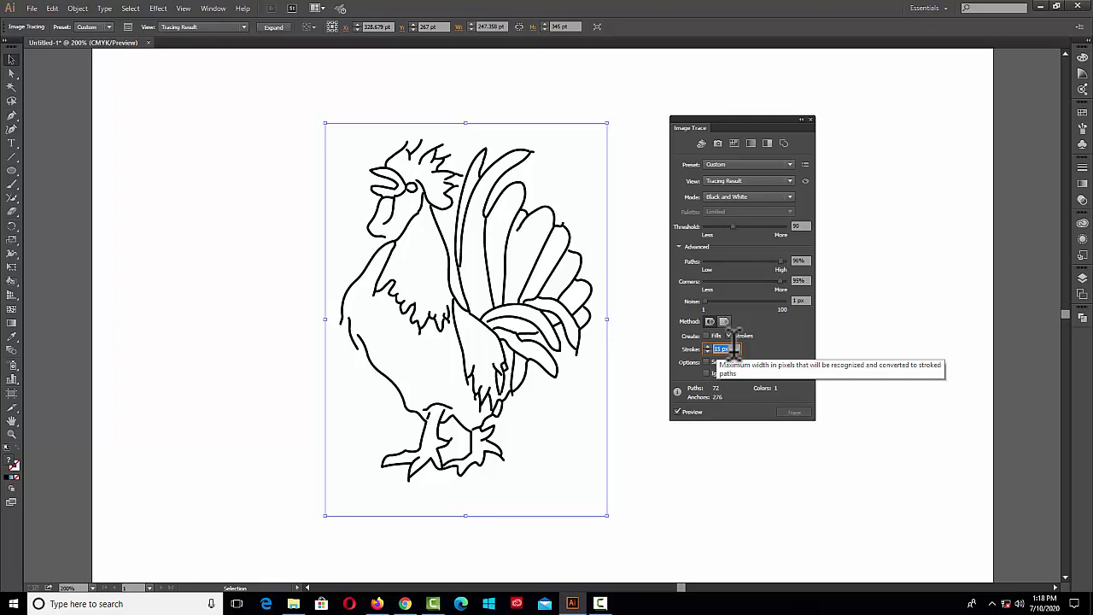
left_click(728, 336)
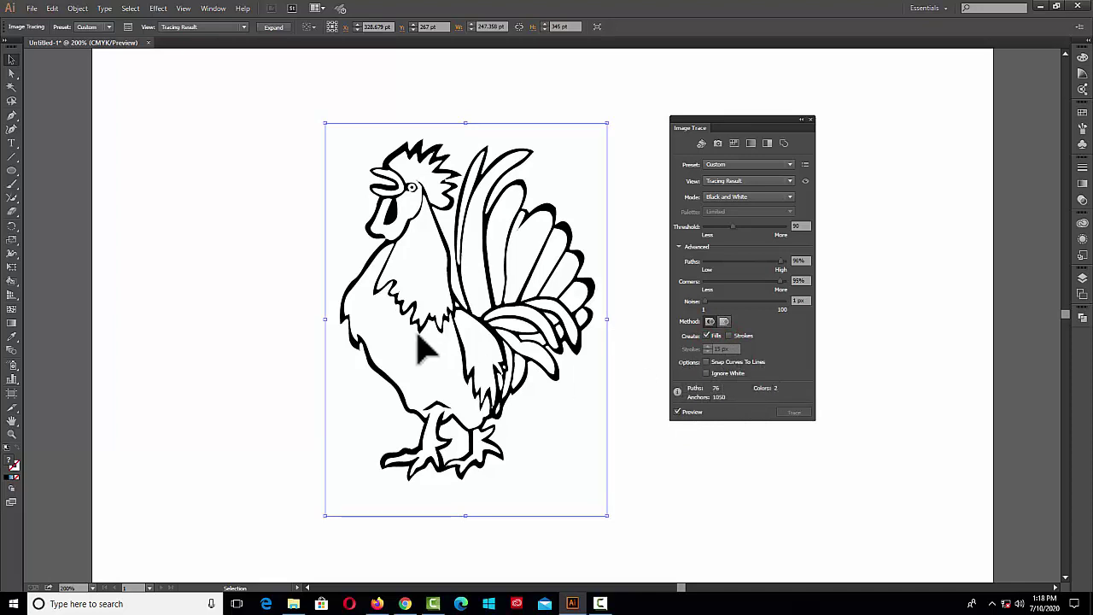
Step: Zoom in and test Snap Curves To Lines on the trace, leaving it unchecked
key("ctrl+equal")
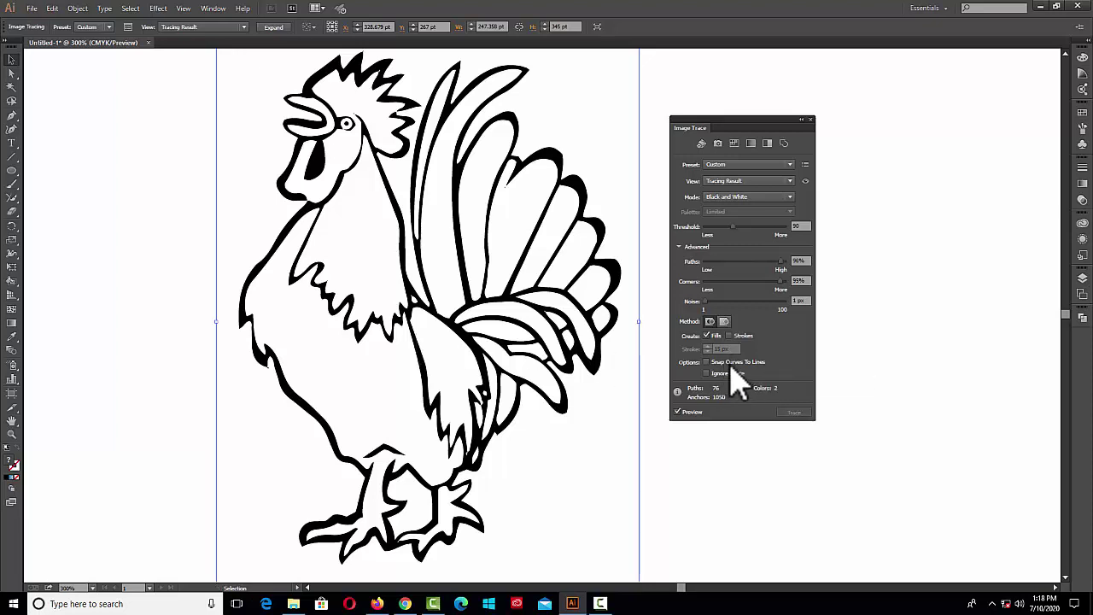
left_click(706, 363)
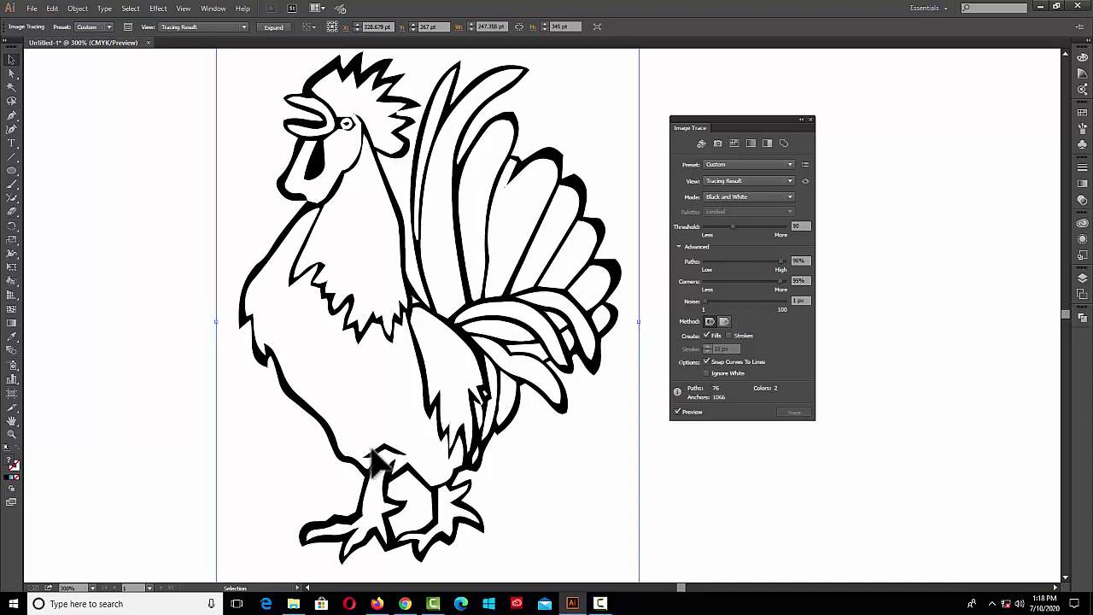
left_click(708, 363)
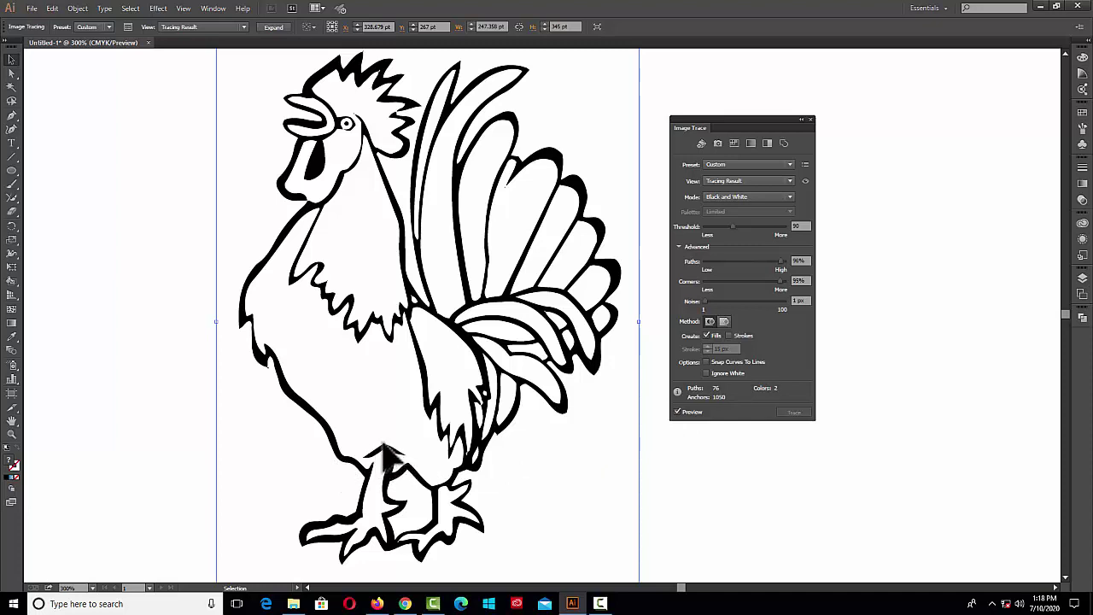
left_click(706, 362)
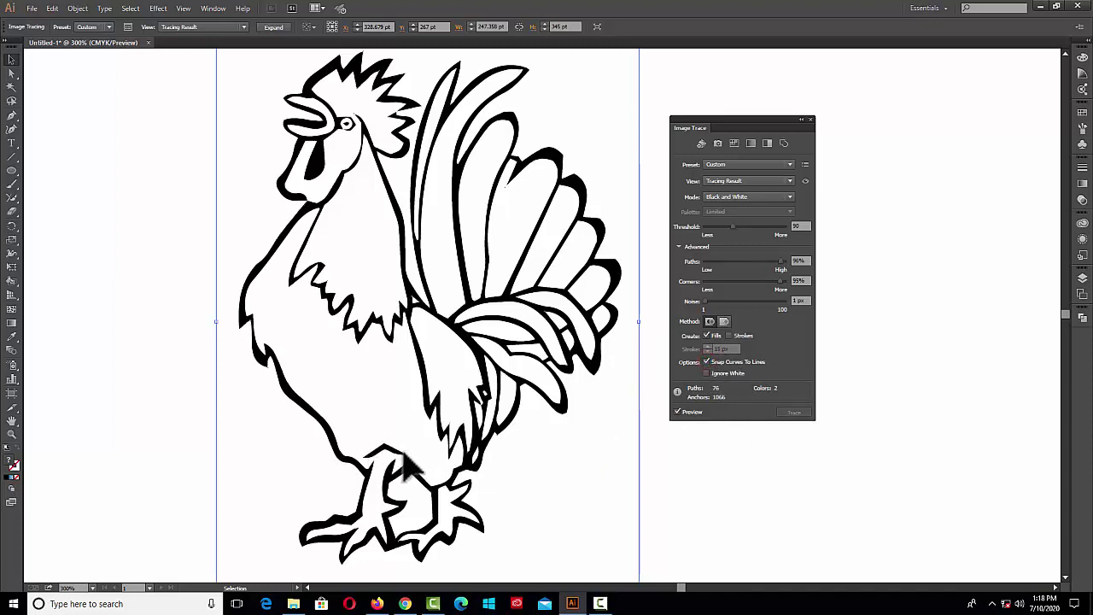
left_click(706, 362)
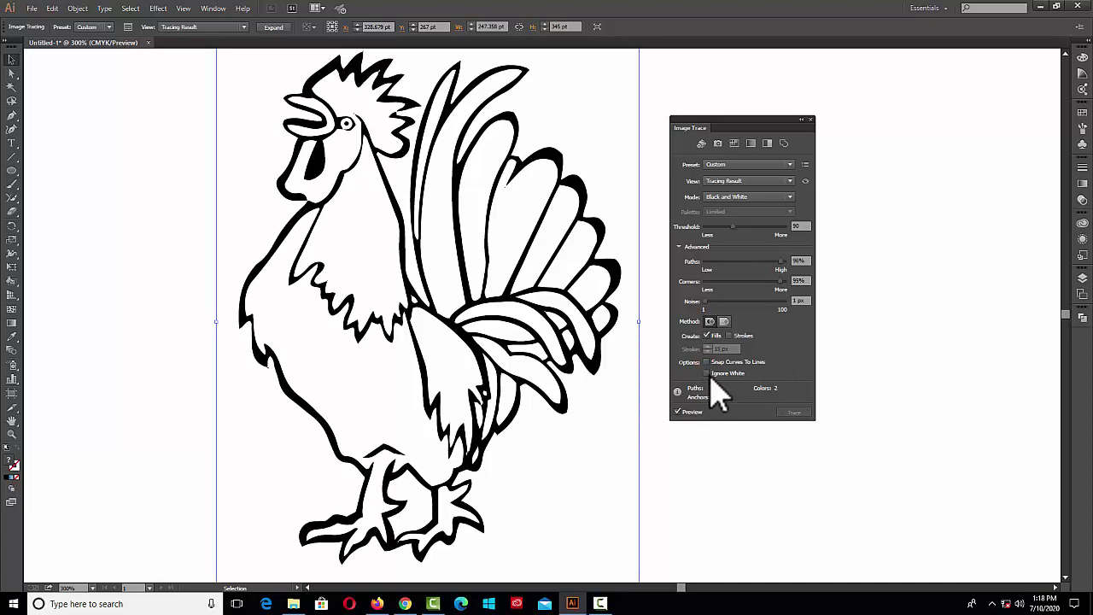
scroll(512, 350, "up", 2)
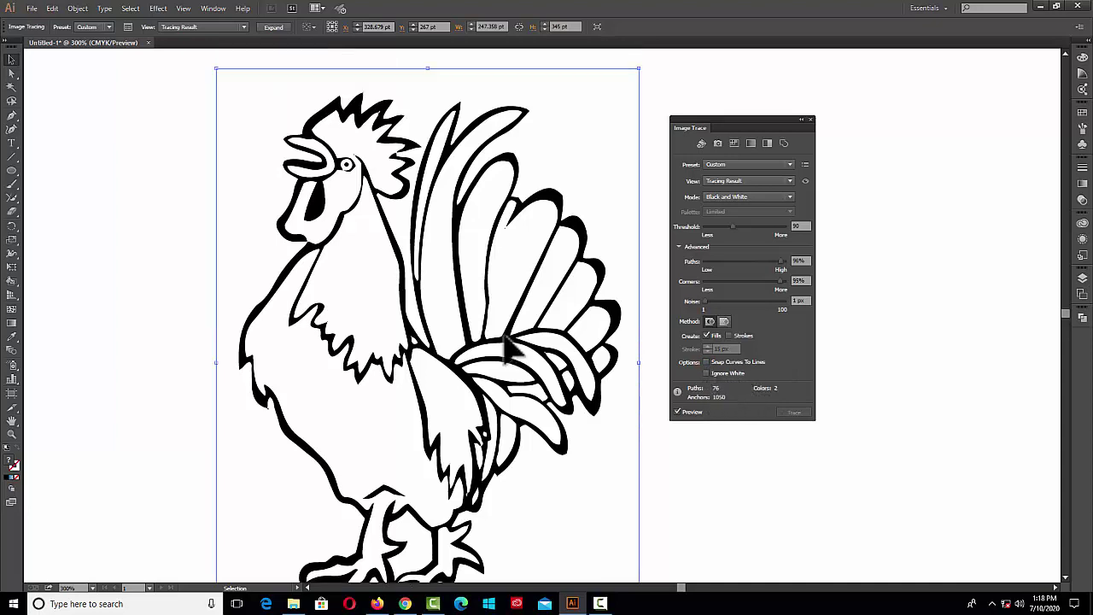
scroll(389, 325, "down", 3)
scroll(388, 325, "up", 2)
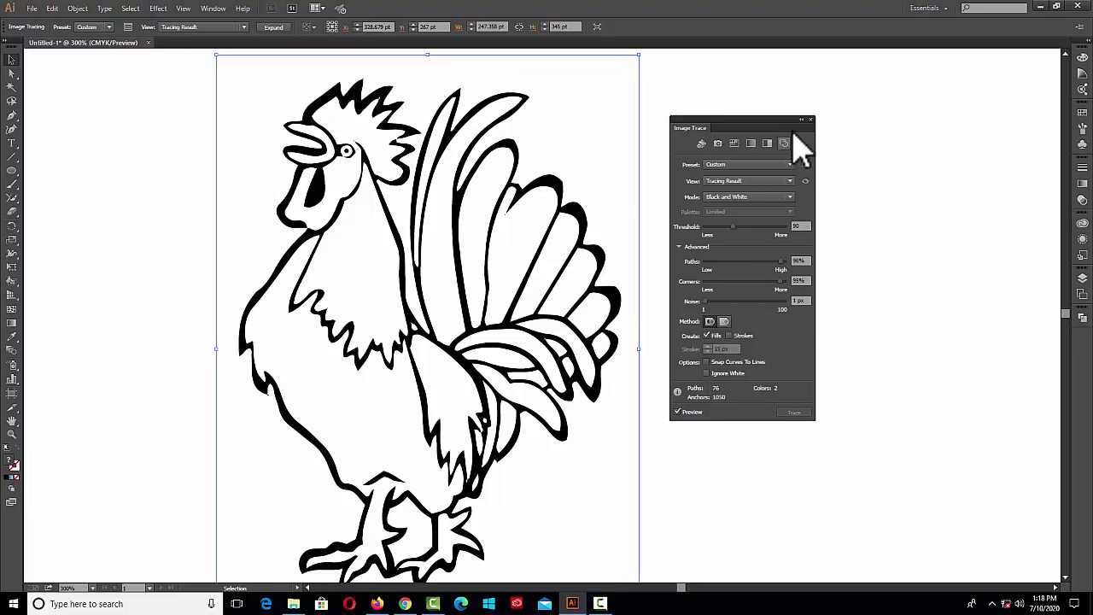
Step: Enable Ignore White and recentre the rooster on the artboard
key("ctrl+minus")
key("ctrl+minus")
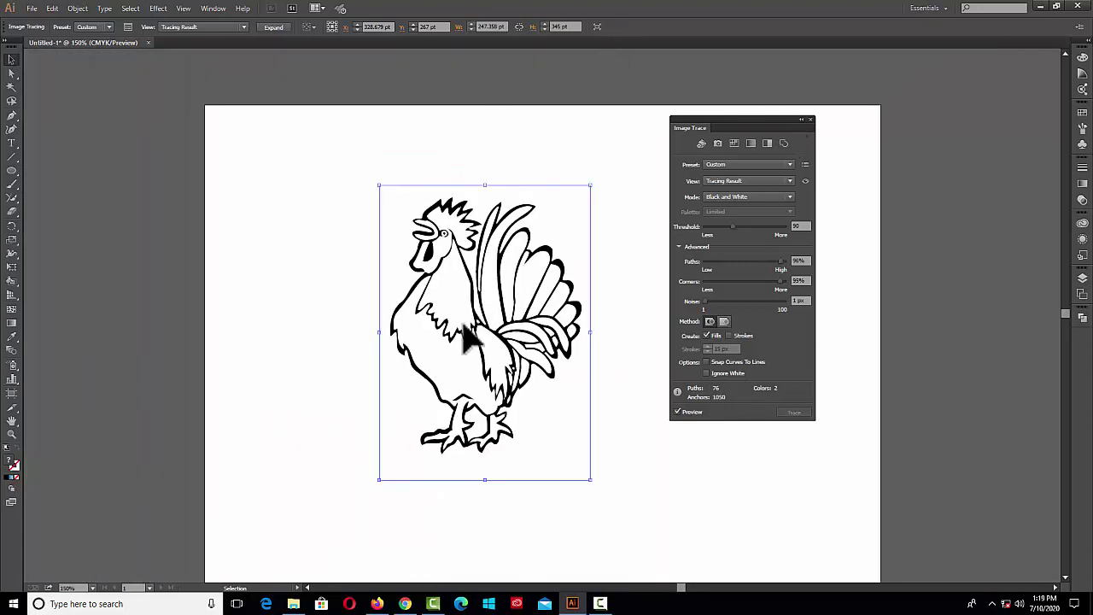
mouse_move(449, 324)
left_mouse_down()
mouse_move(132, 300)
mouse_move(129, 282)
mouse_move(141, 283)
left_mouse_up()
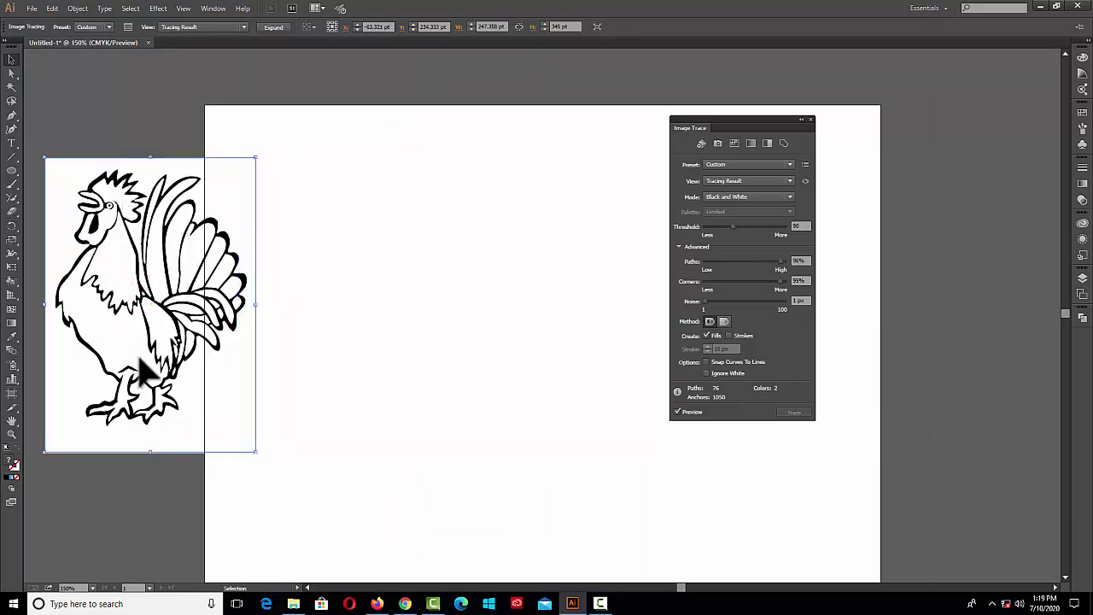
left_click(707, 373)
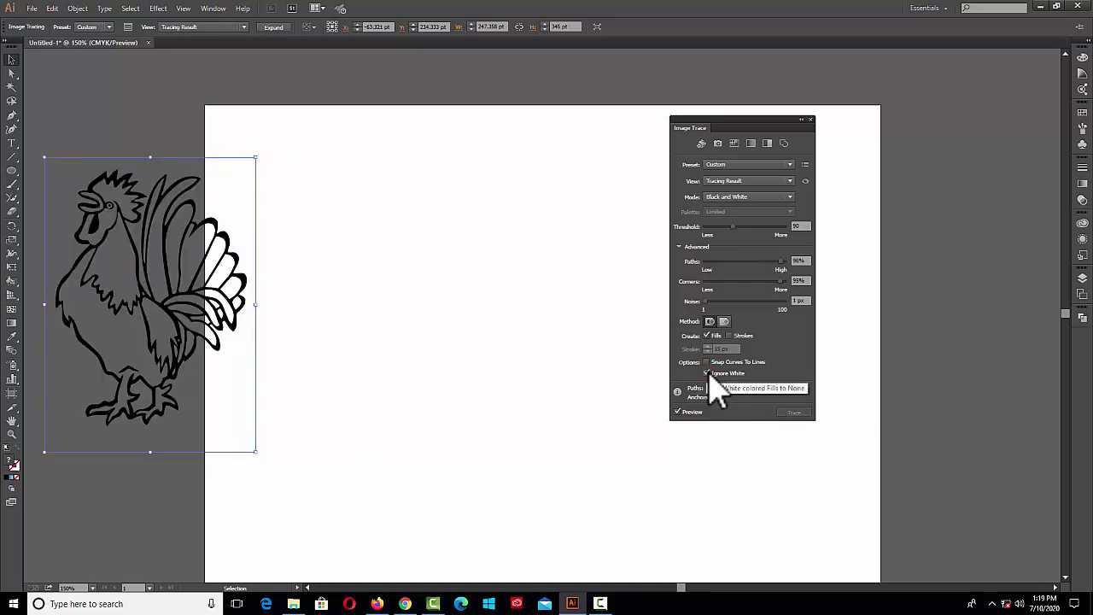
mouse_move(145, 335)
left_mouse_down()
mouse_move(74, 339)
mouse_move(127, 408)
mouse_move(479, 307)
mouse_move(538, 307)
mouse_move(483, 341)
mouse_move(483, 354)
left_mouse_up()
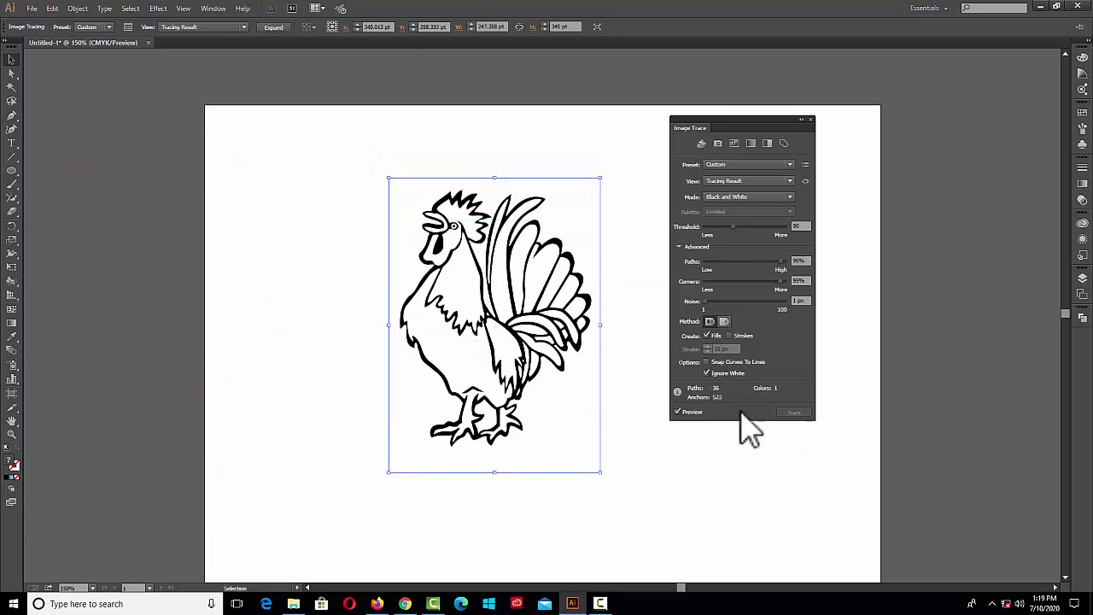
left_click_drag(513, 340, 507, 347)
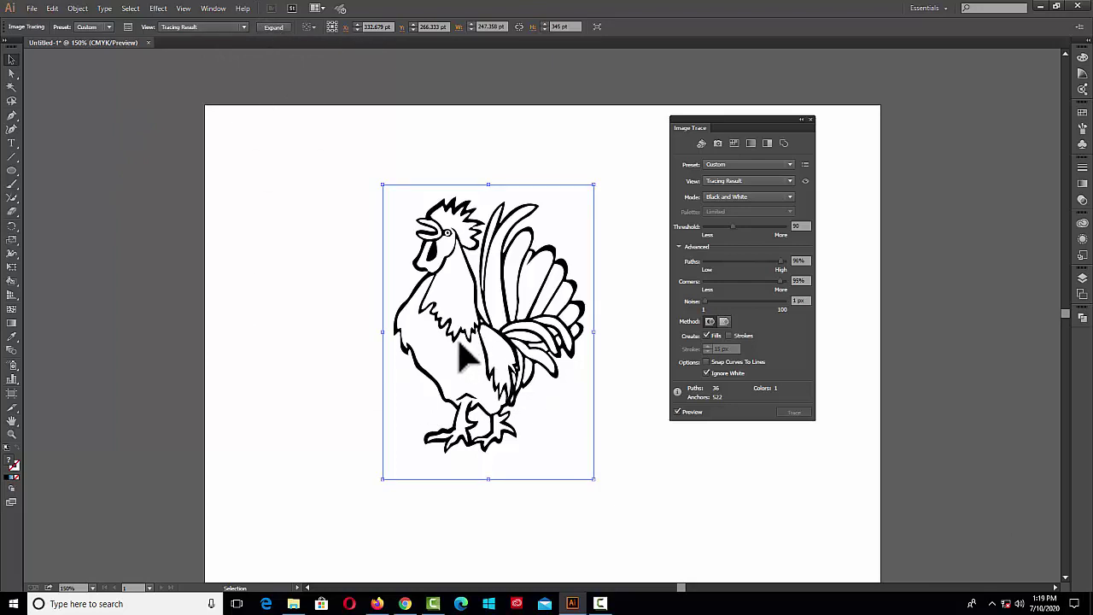
Step: Expand the rooster trace with Object > Image Trace > Expand
left_click(78, 9)
mouse_move(109, 328)
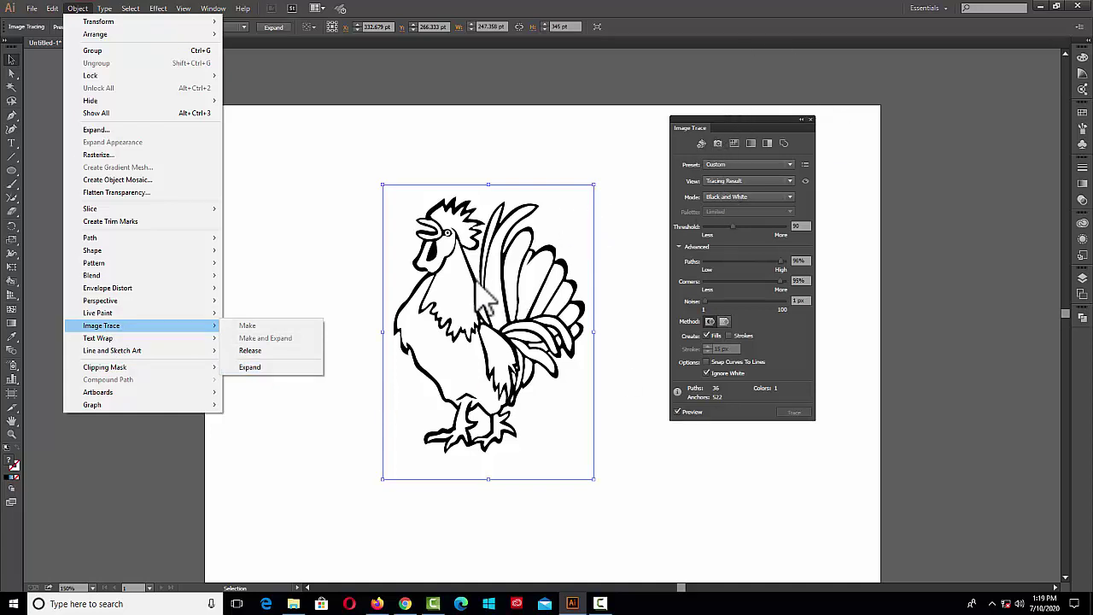
left_click(249, 367)
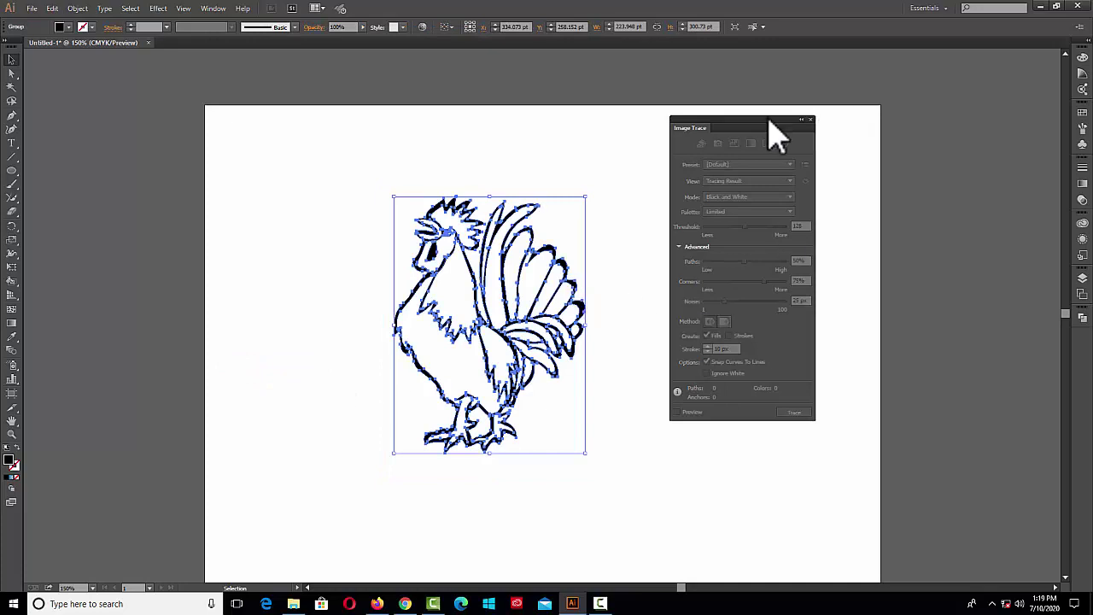
left_click_drag(769, 121, 820, 120)
Step: Make the expanded rooster a Live Paint group and choose red as the fill colour
right_click(492, 291)
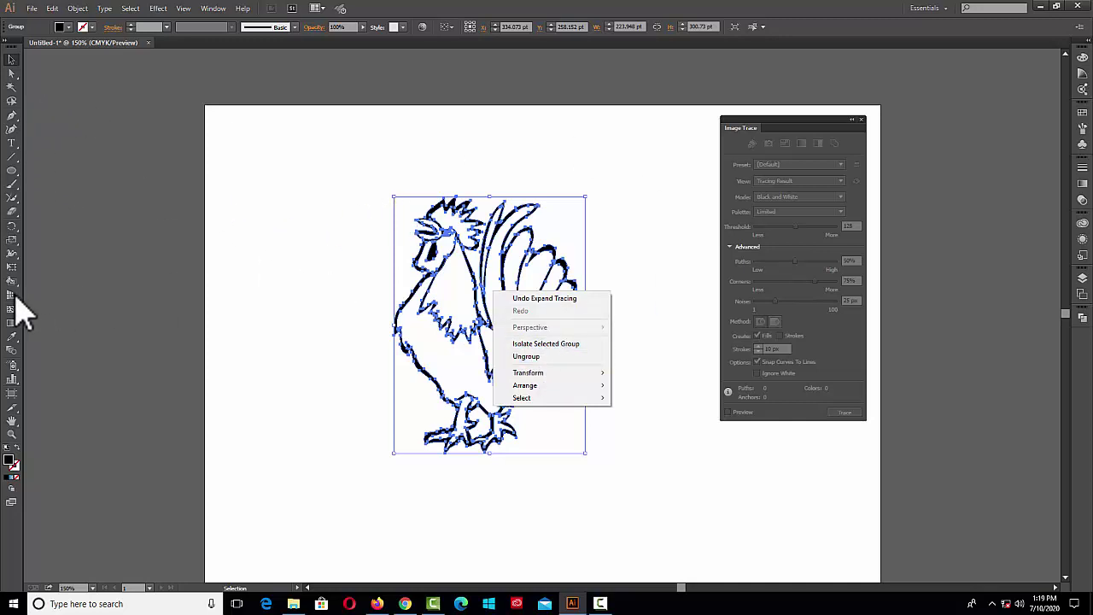
mouse_move(12, 286)
left_mouse_down()
mouse_move(82, 314)
mouse_move(80, 305)
left_mouse_up()
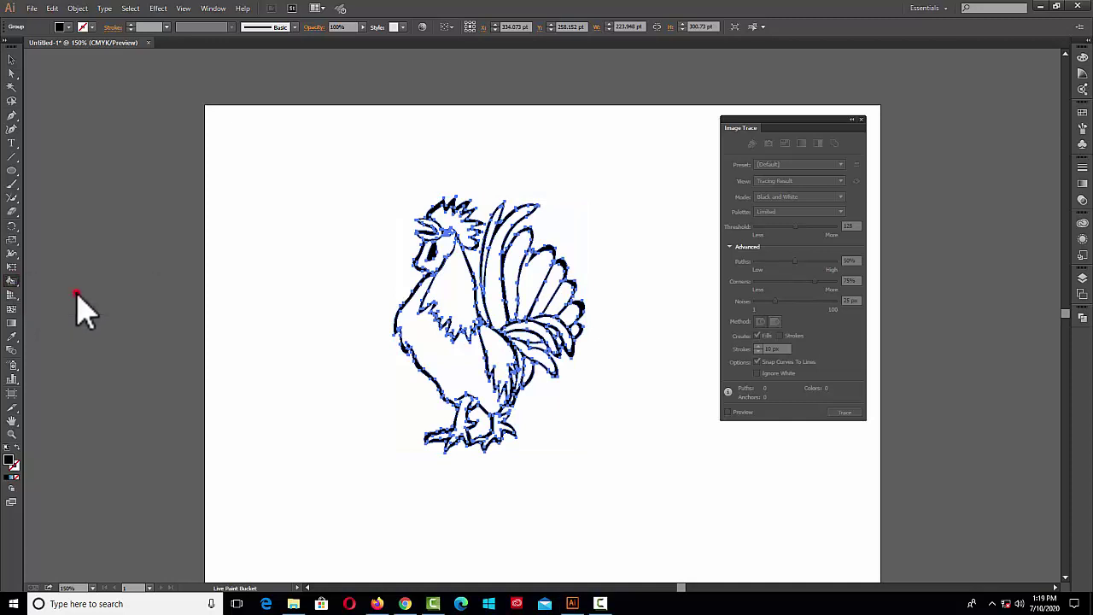
left_click(451, 289)
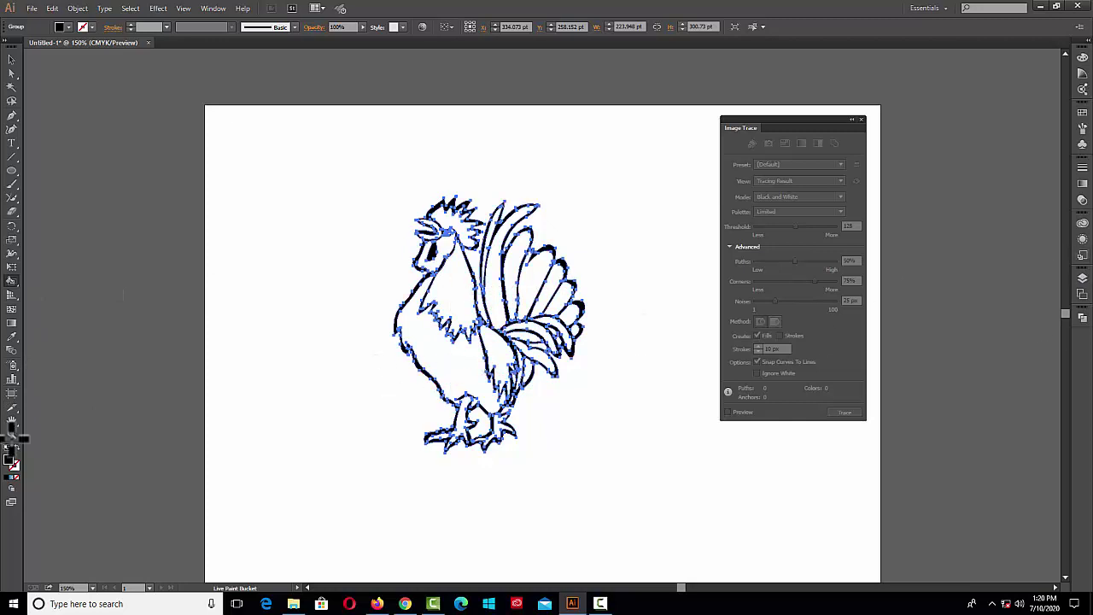
double_click(12, 460)
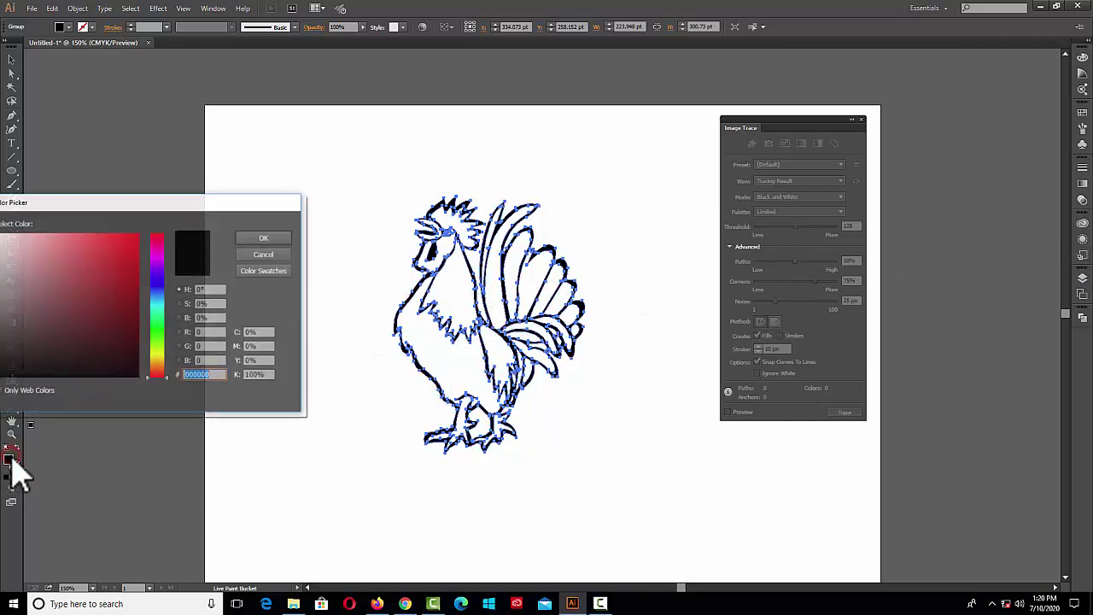
left_click(137, 233)
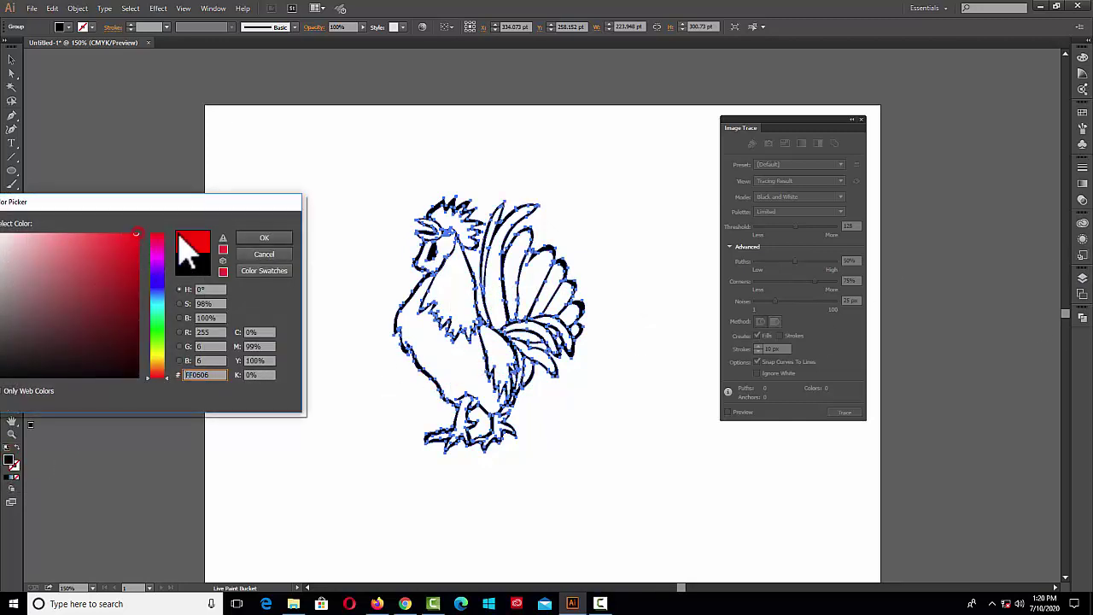
left_click(265, 238)
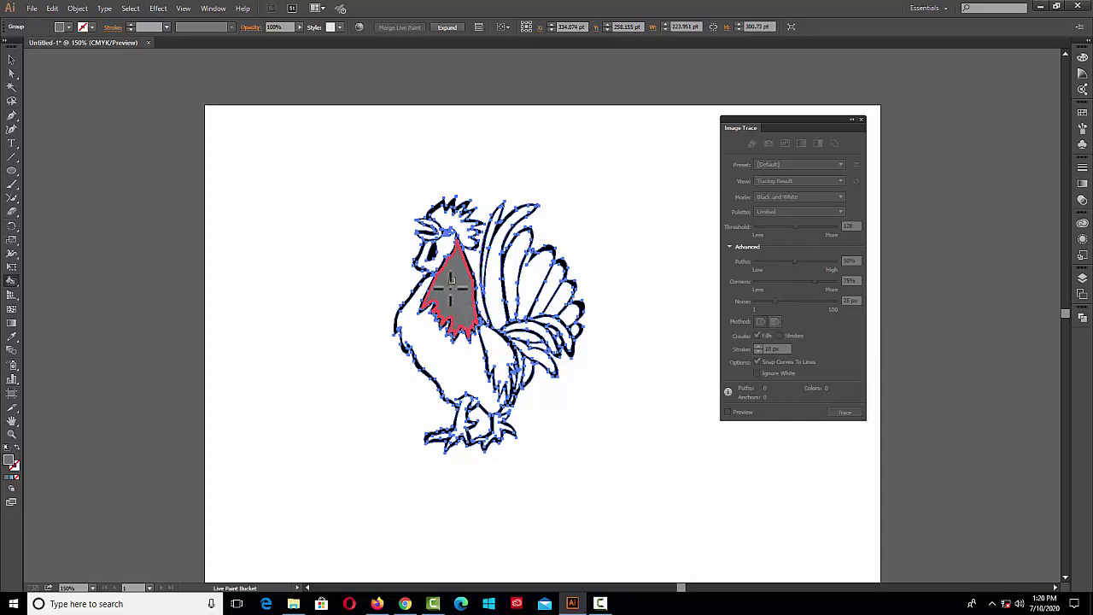
Step: Fill the rooster's neck and breast with the red swatch
left_click(1081, 111)
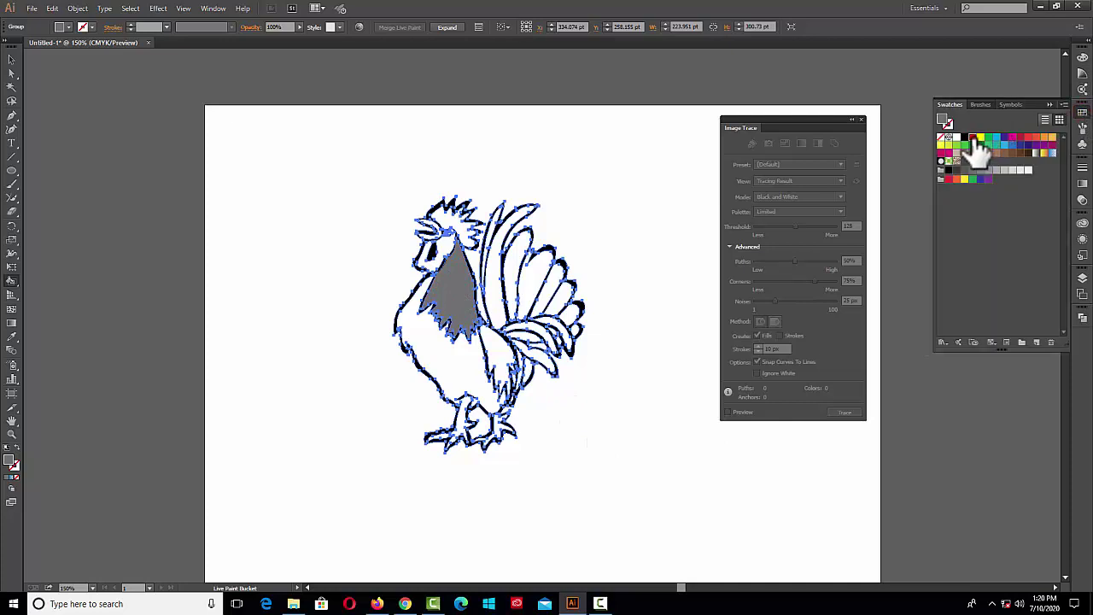
left_click(973, 138)
left_click(998, 137)
left_click(973, 137)
left_click(1045, 102)
left_click(448, 290)
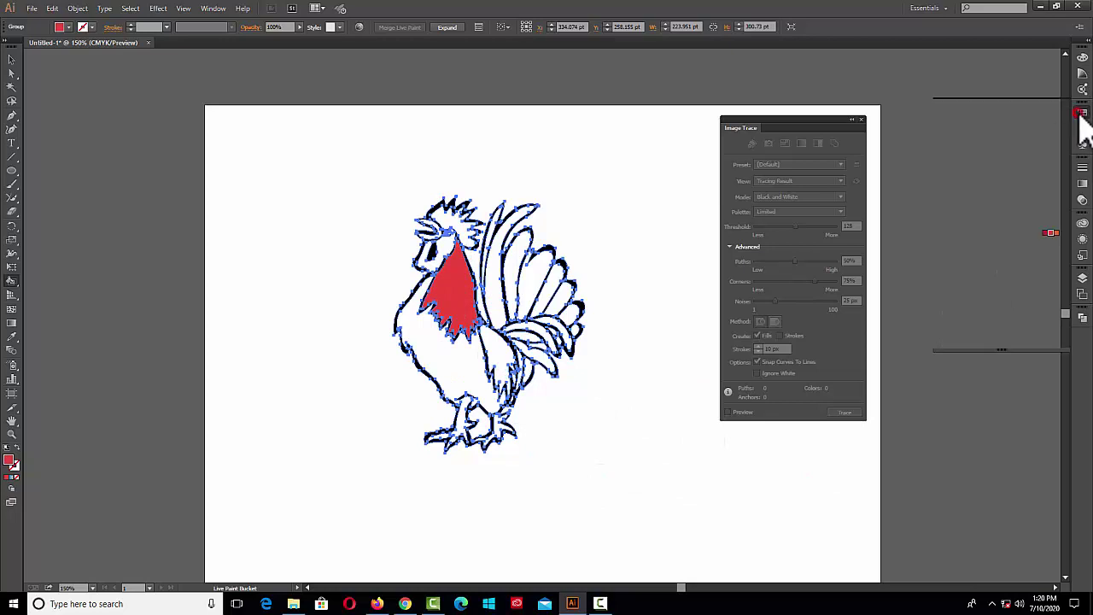
Step: Paint the body orange and the tail feathers cyan, magenta and dark blue
left_click(1081, 112)
left_click(1045, 139)
left_click(446, 402)
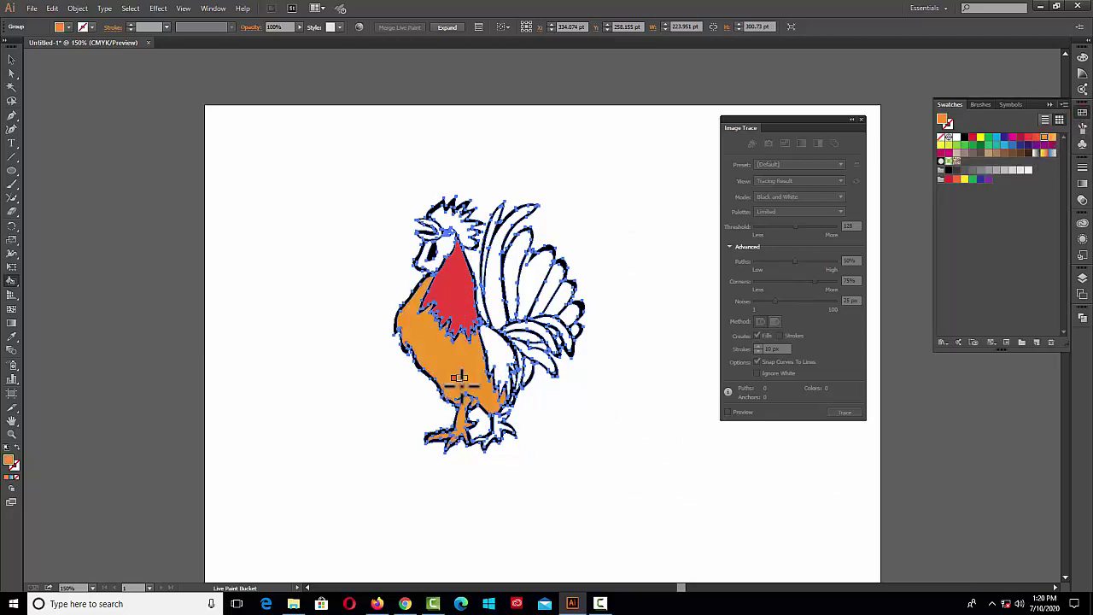
left_click(989, 140)
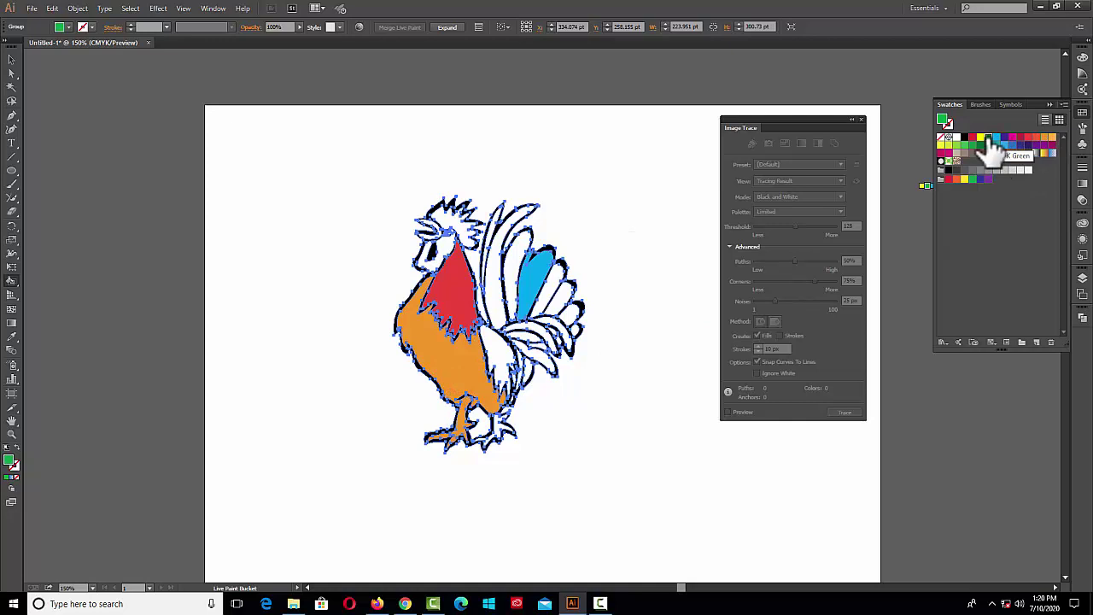
left_click(1052, 143)
left_click(517, 272)
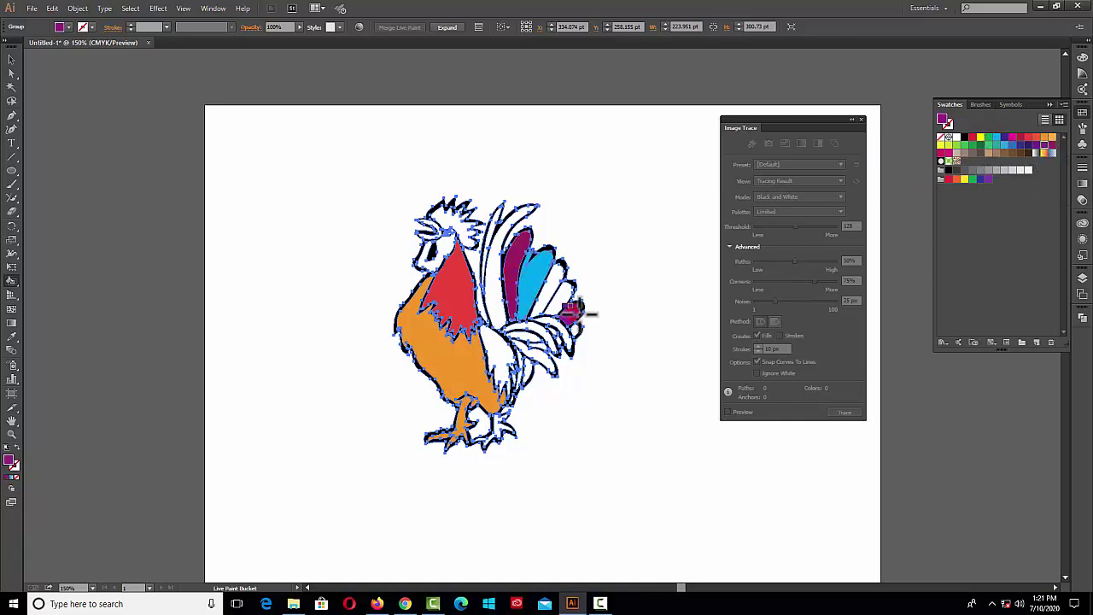
left_click(1004, 137)
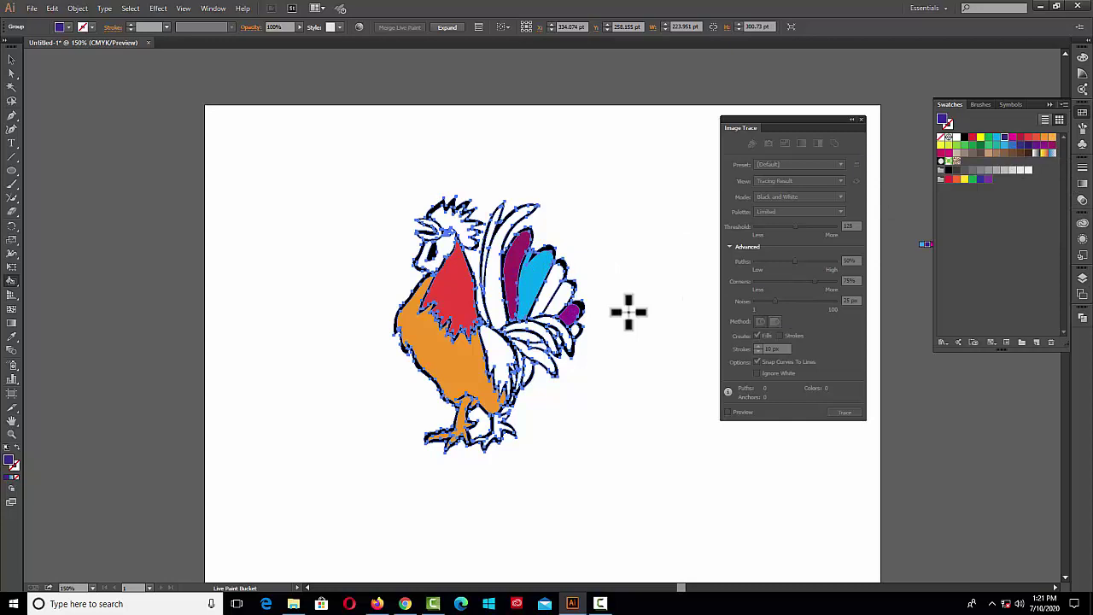
left_click(552, 292)
left_click(498, 252)
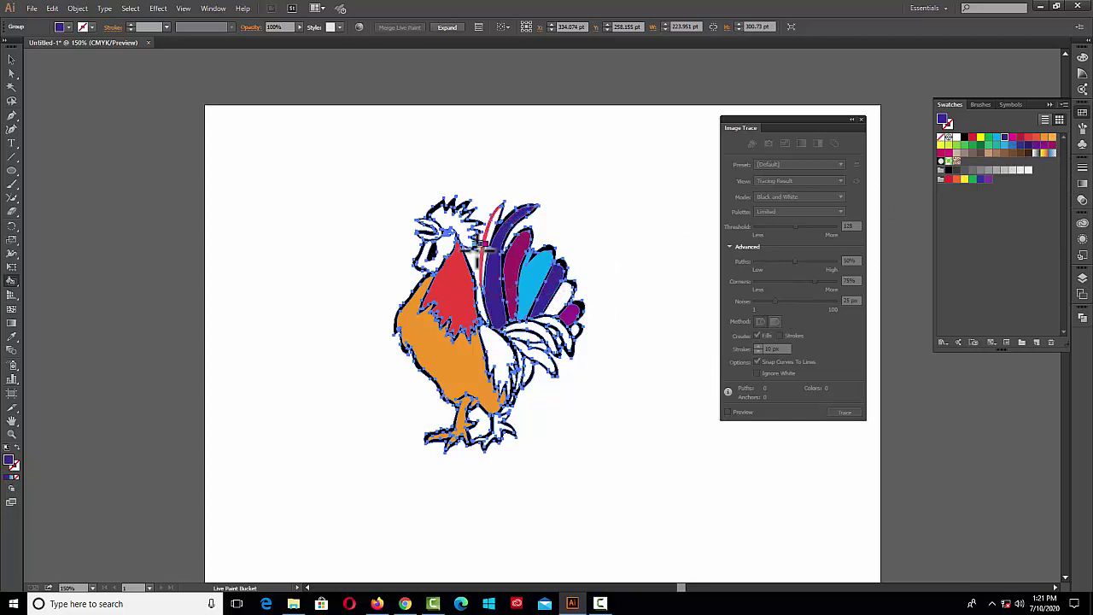
left_click(444, 249)
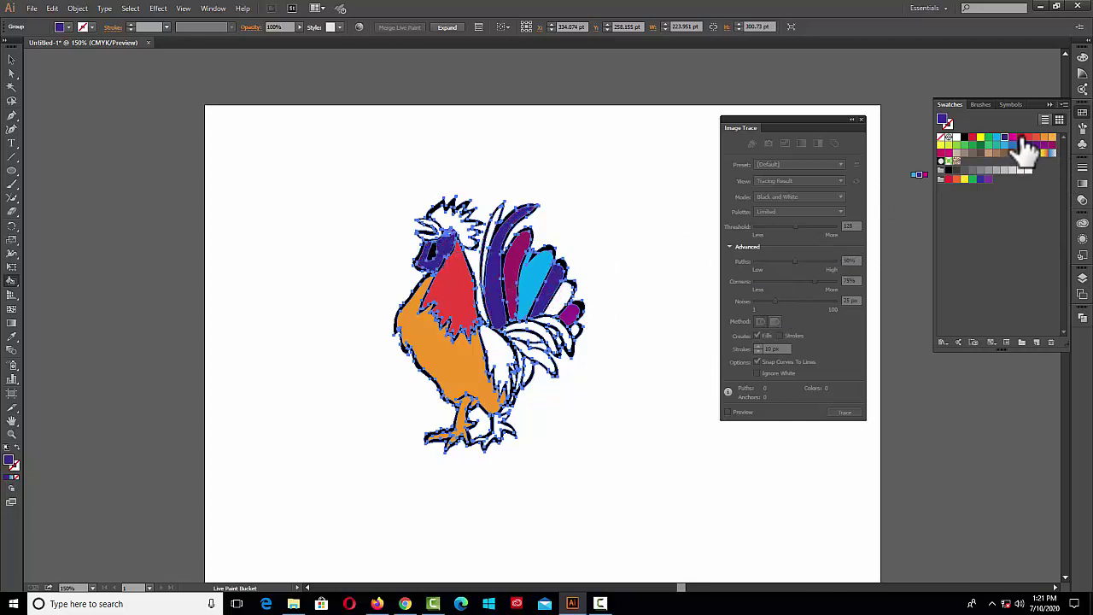
Step: Paint the rooster's face red, close the Image Trace and Swatches panels, and select the artwork
left_click(972, 138)
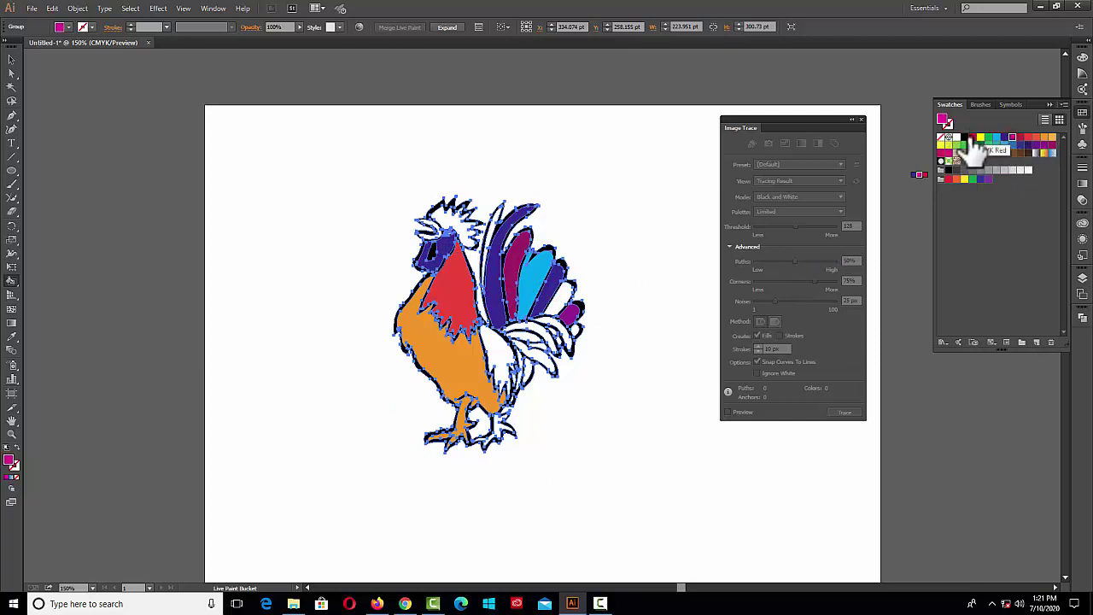
left_click(430, 250)
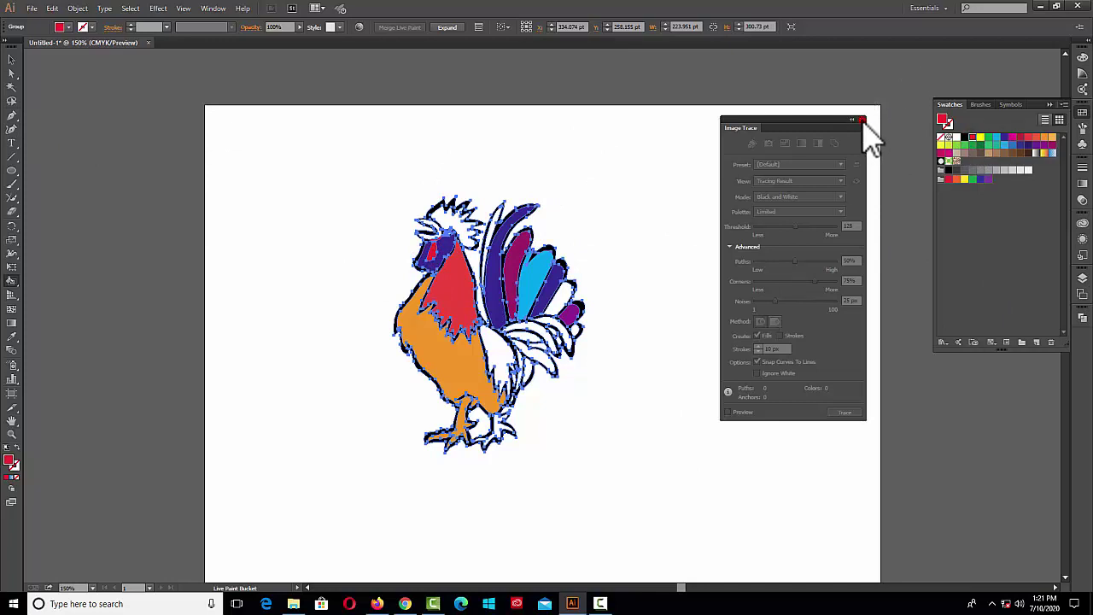
left_click(862, 120)
left_click(1059, 100)
left_click(12, 59)
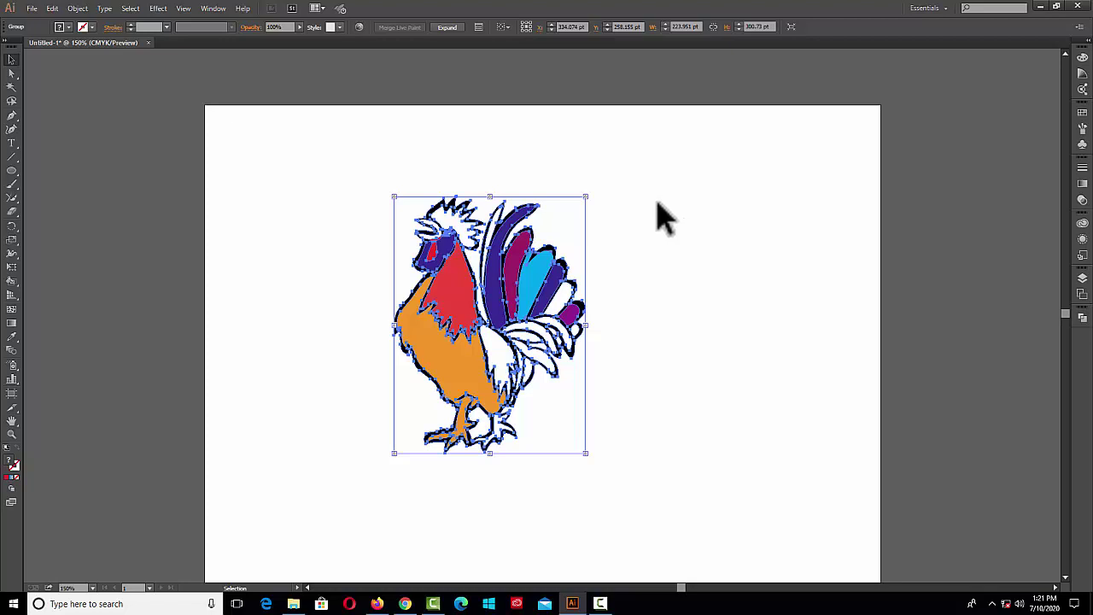
Step: Delete the rooster and place DUCKLING.png on the artboard, dragging its frame into position
scroll(636, 267, "down", 2)
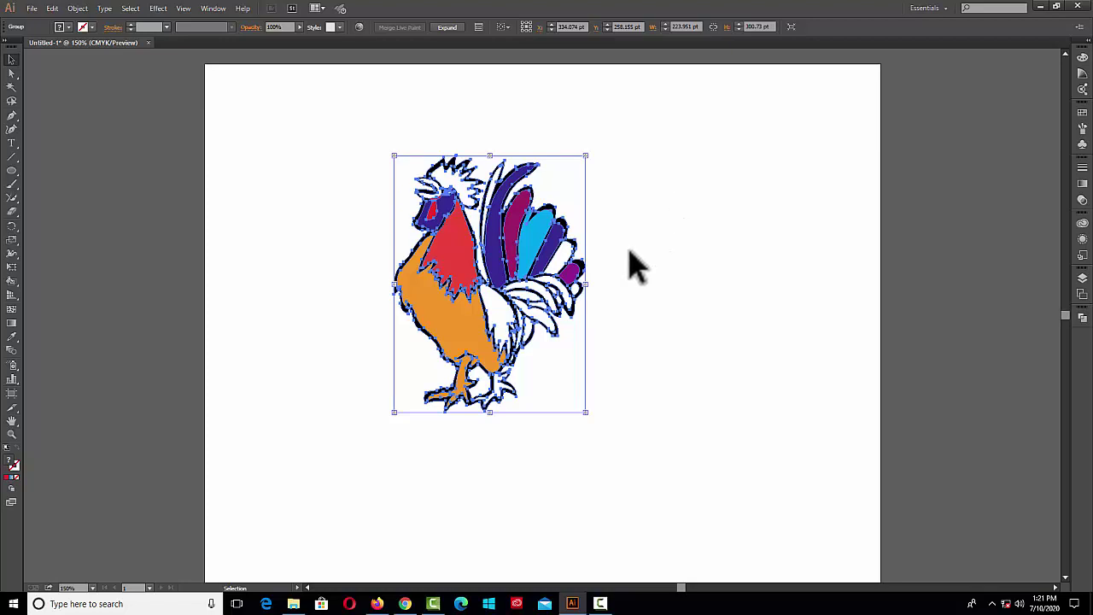
key("Delete")
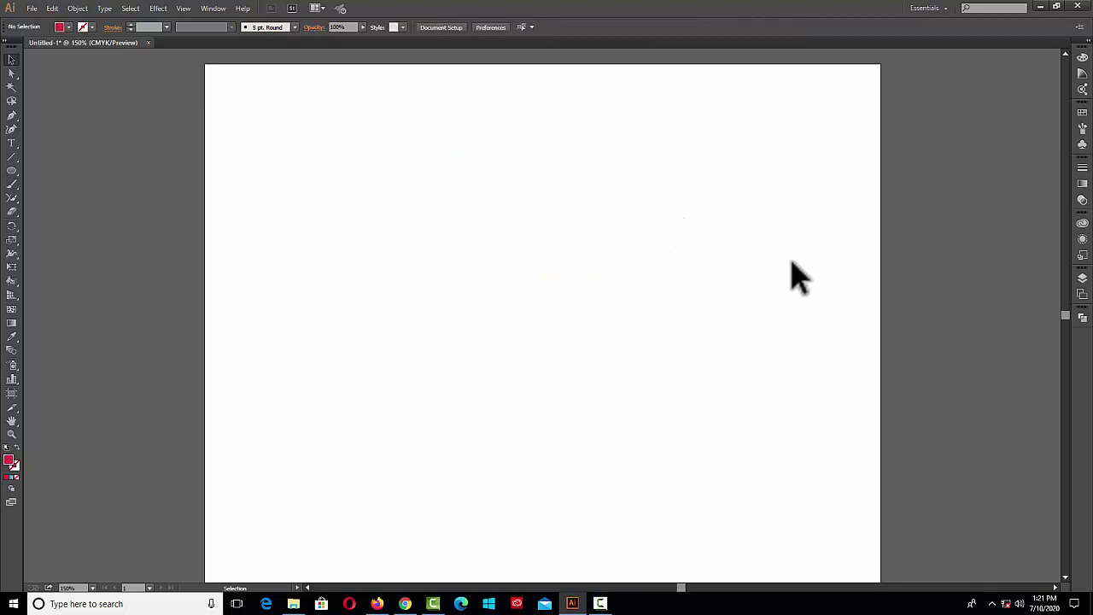
left_click(32, 9)
left_click(77, 205)
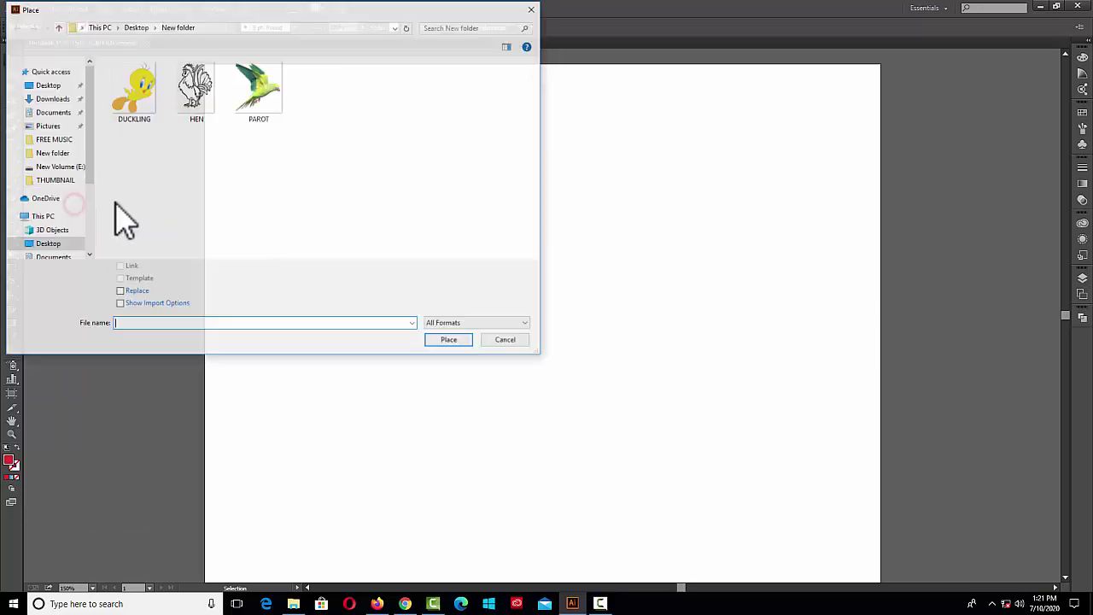
left_click(145, 113)
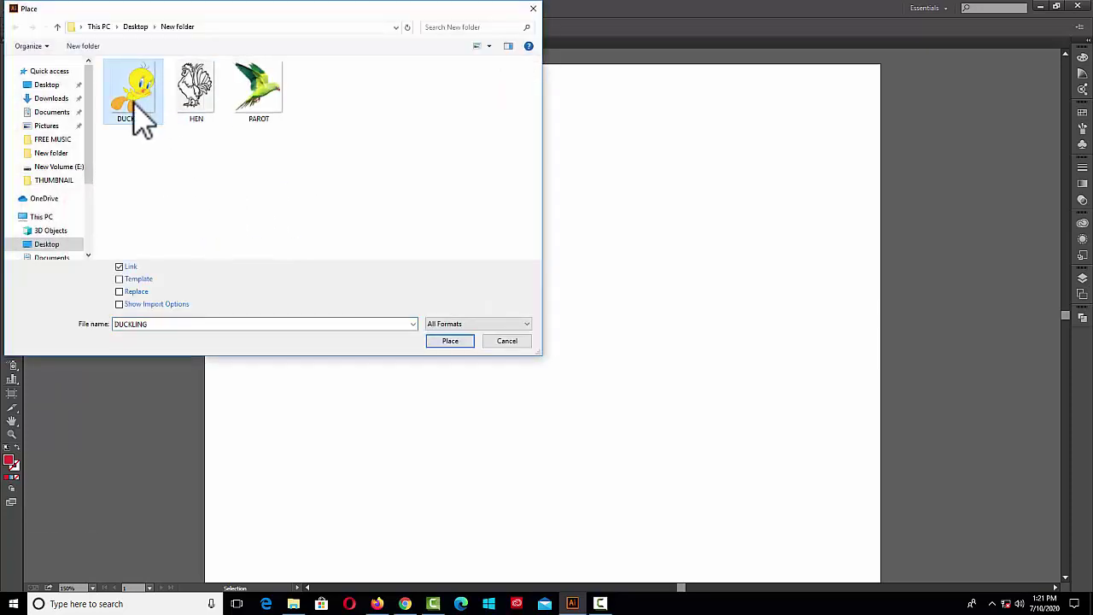
left_click(450, 341)
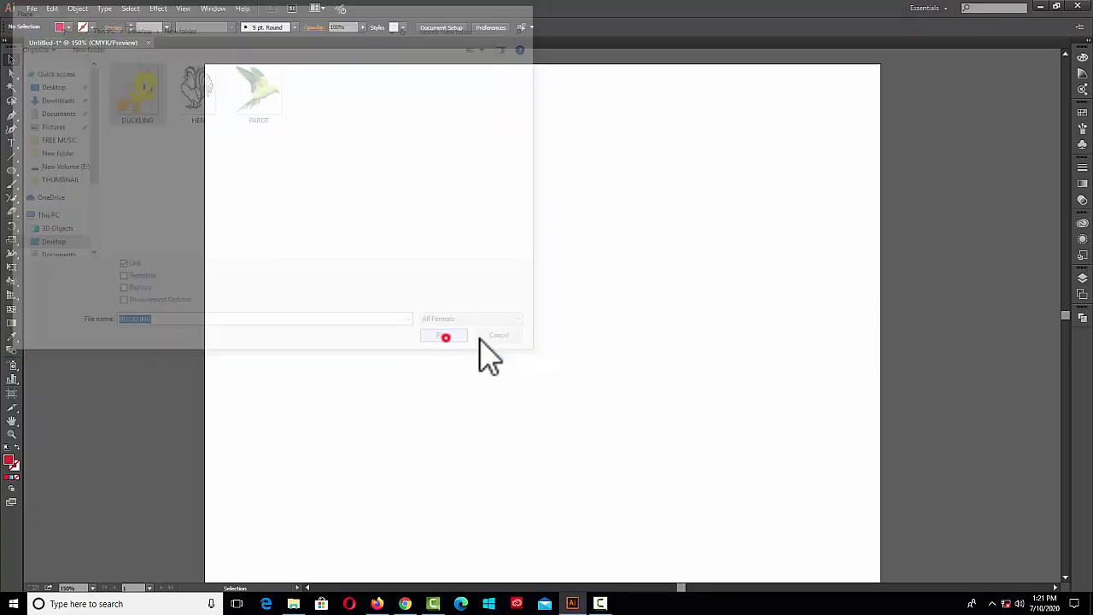
left_click_drag(293, 124, 626, 515)
left_click_drag(567, 324, 621, 306)
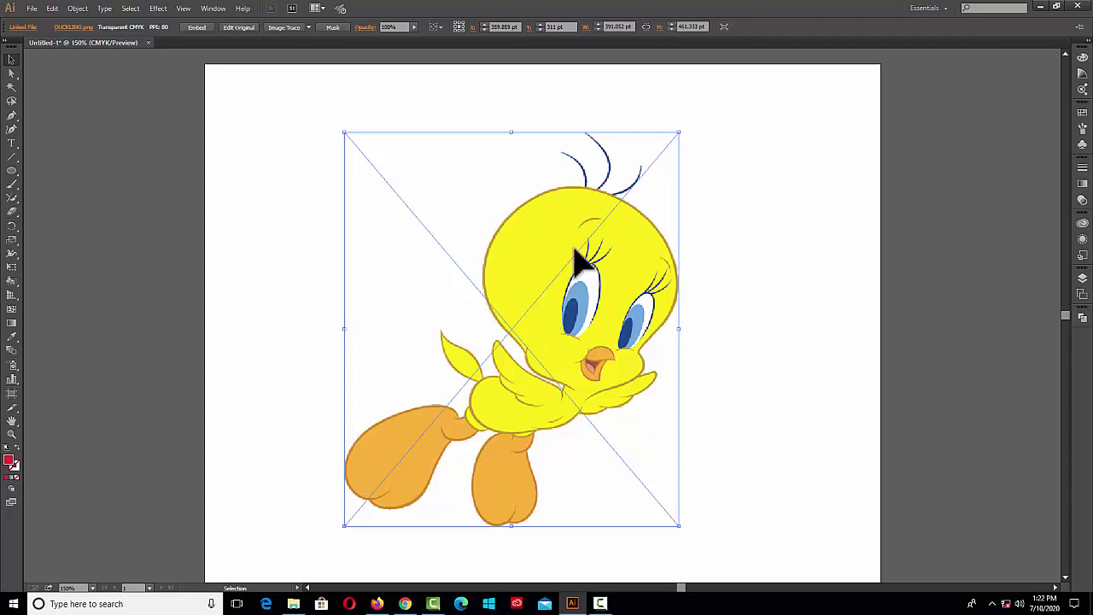
Step: Undo the resize, embed the DUCKLING image, and nudge it slightly up and left
key("ctrl+z")
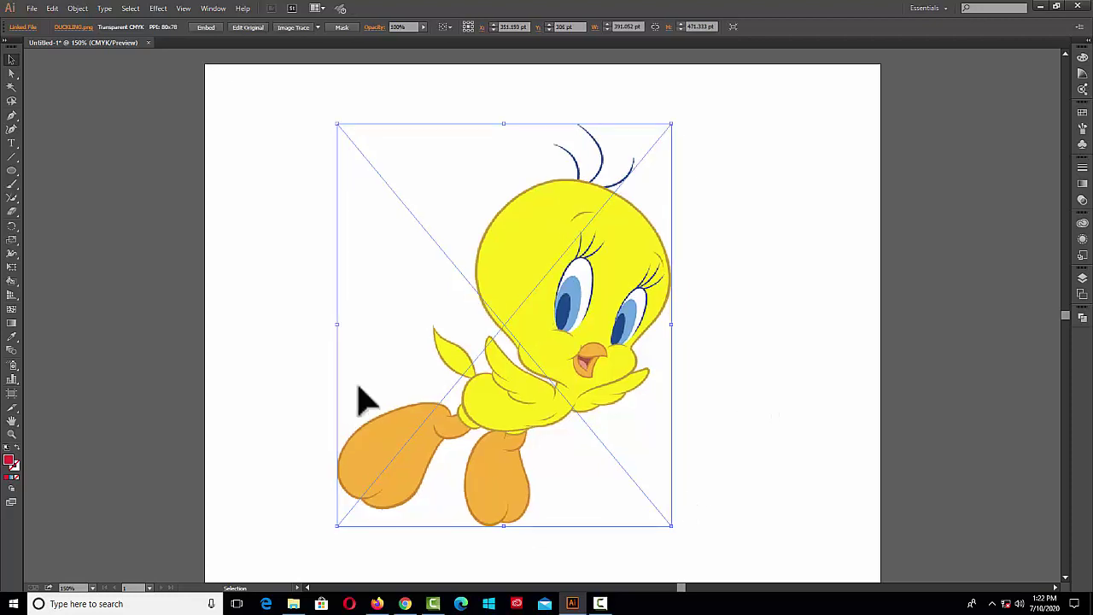
left_click_drag(561, 251, 554, 251)
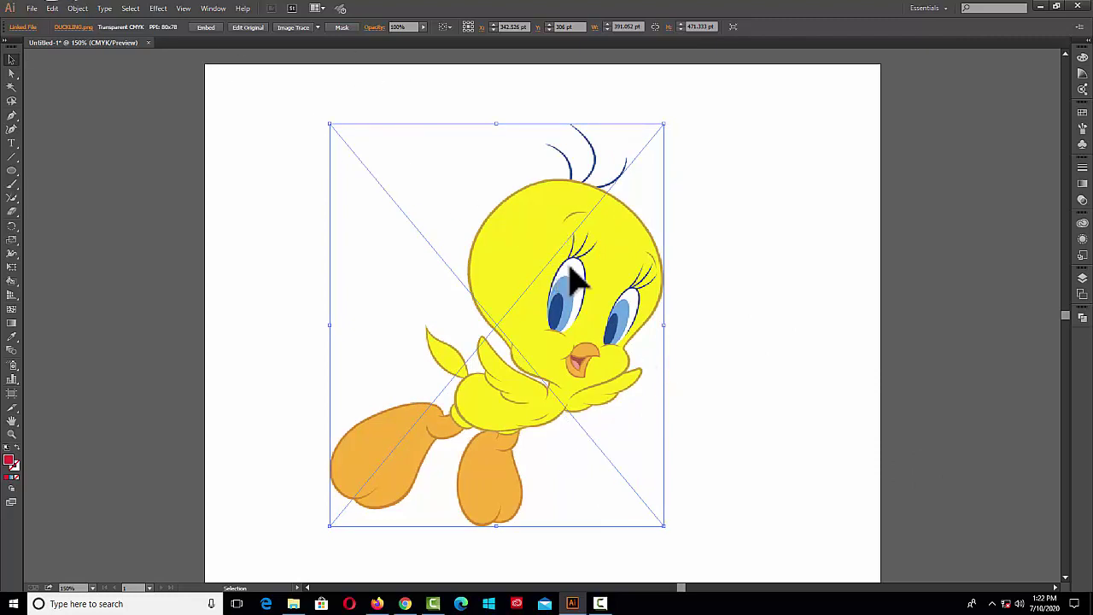
left_click(206, 28)
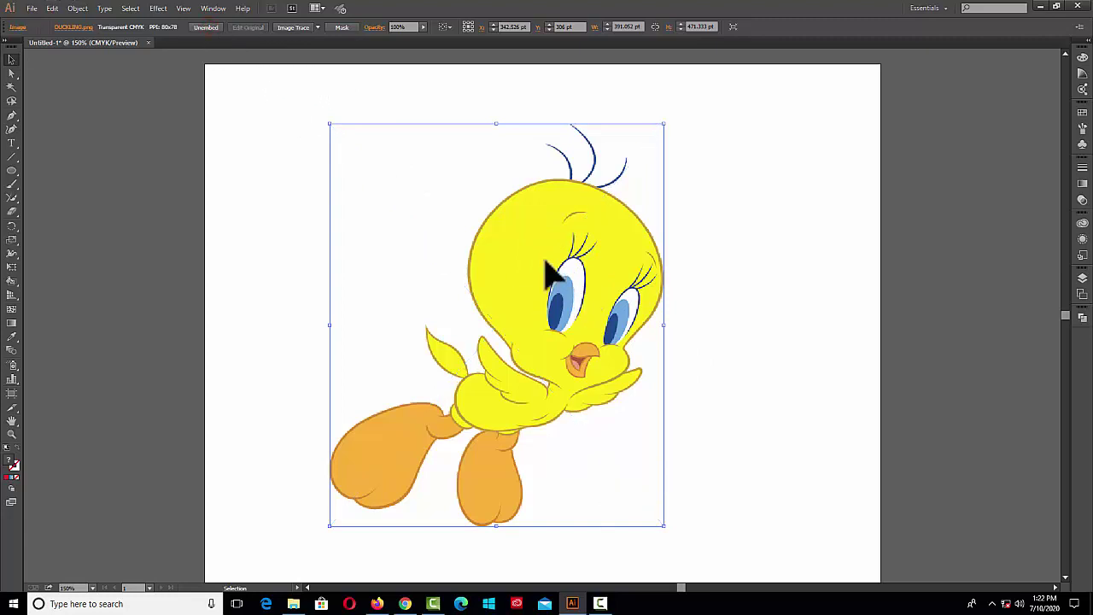
left_click_drag(546, 271, 538, 266)
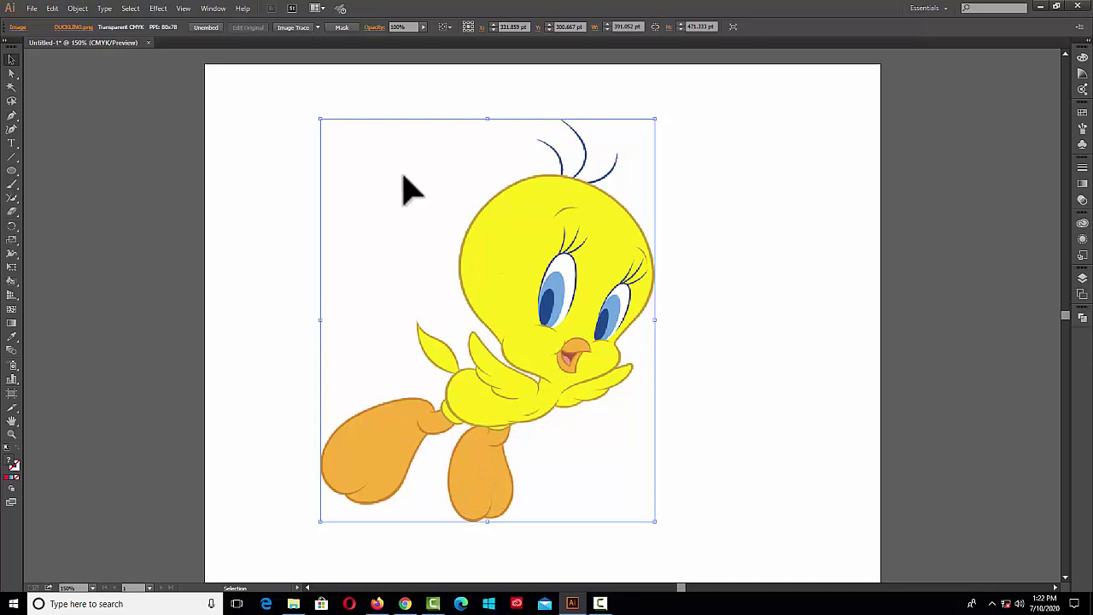
Step: Trace the duckling with the Default black-and-white preset and open the Image Trace preset list
left_click(294, 28)
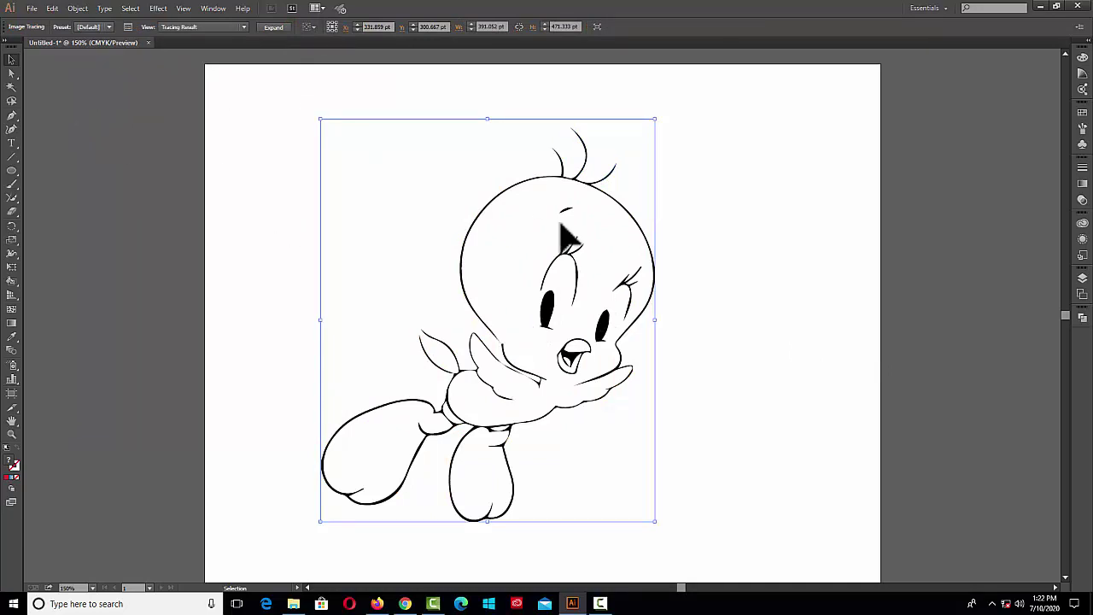
left_click(127, 27)
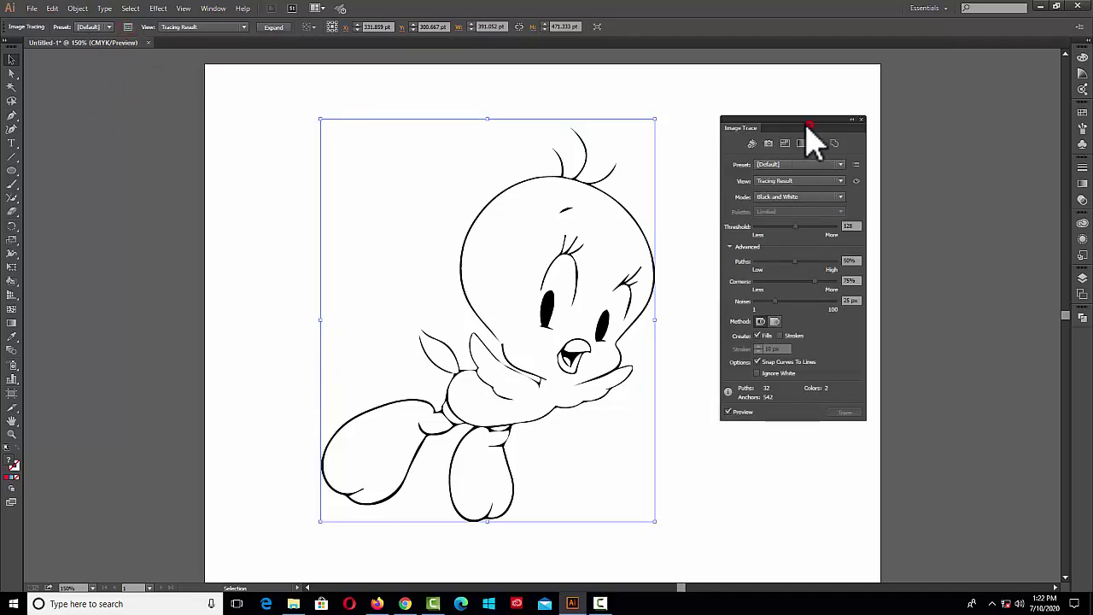
left_click_drag(808, 120, 791, 125)
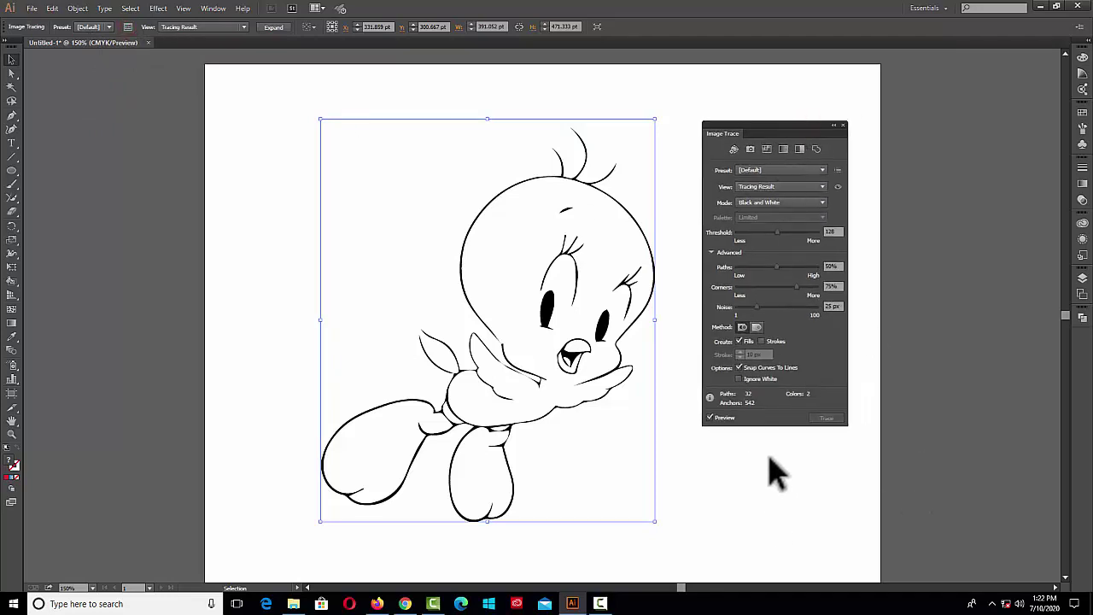
left_click(711, 253)
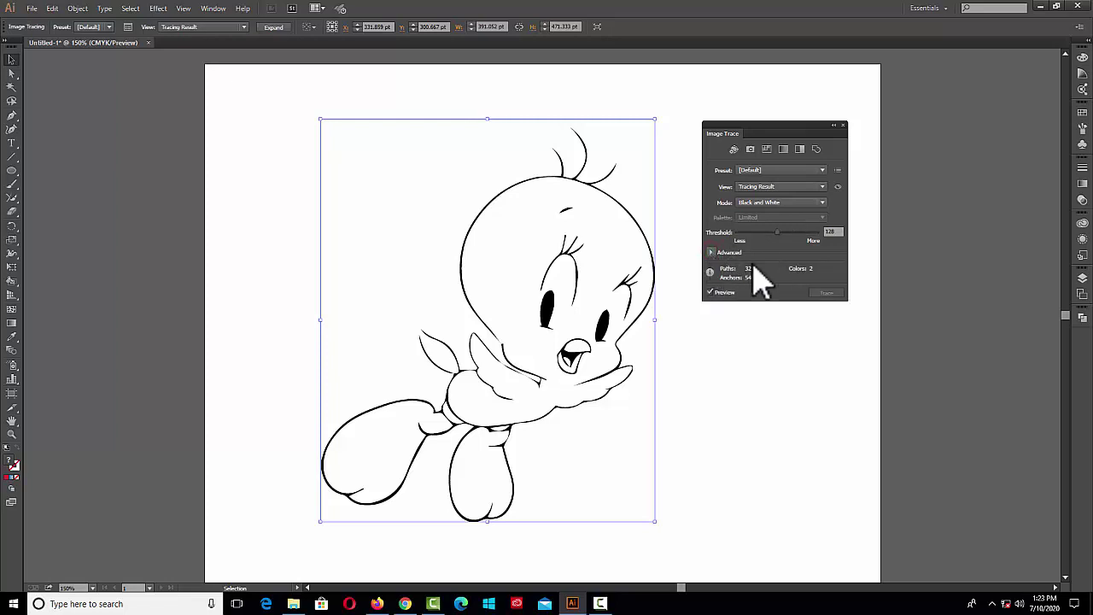
left_click(711, 253)
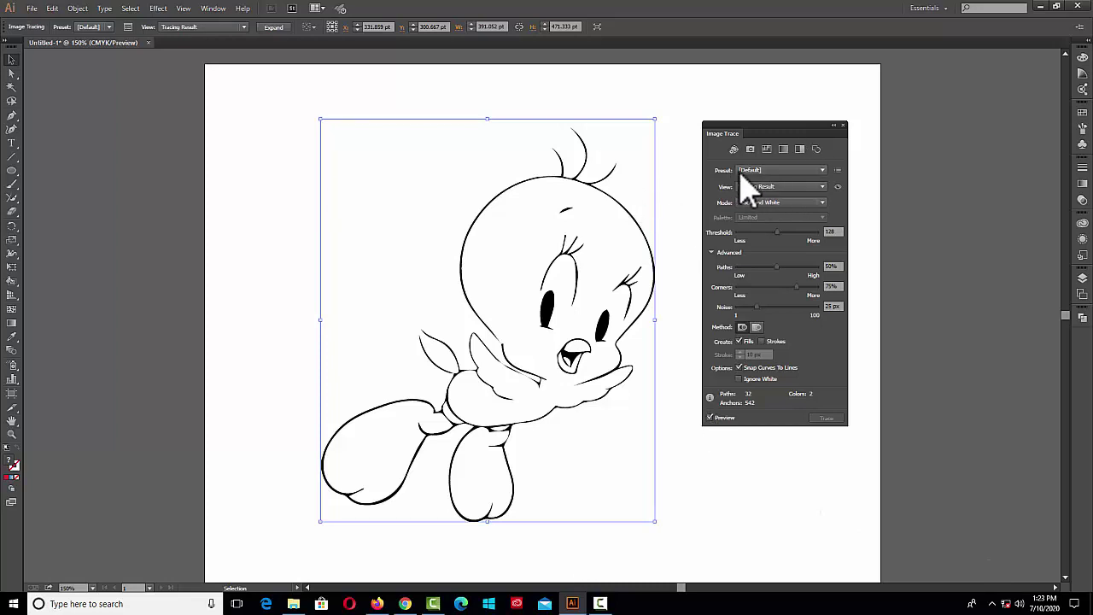
left_click(824, 170)
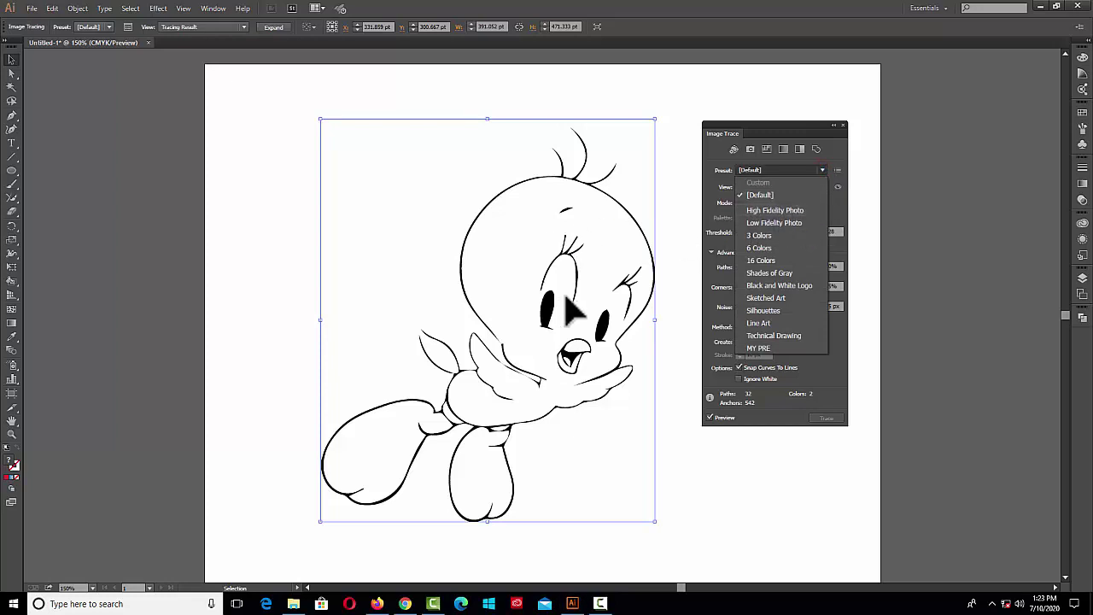
Step: Retrace using the 16 Colors preset in Color mode, settling on an Automatic palette
left_click(762, 261)
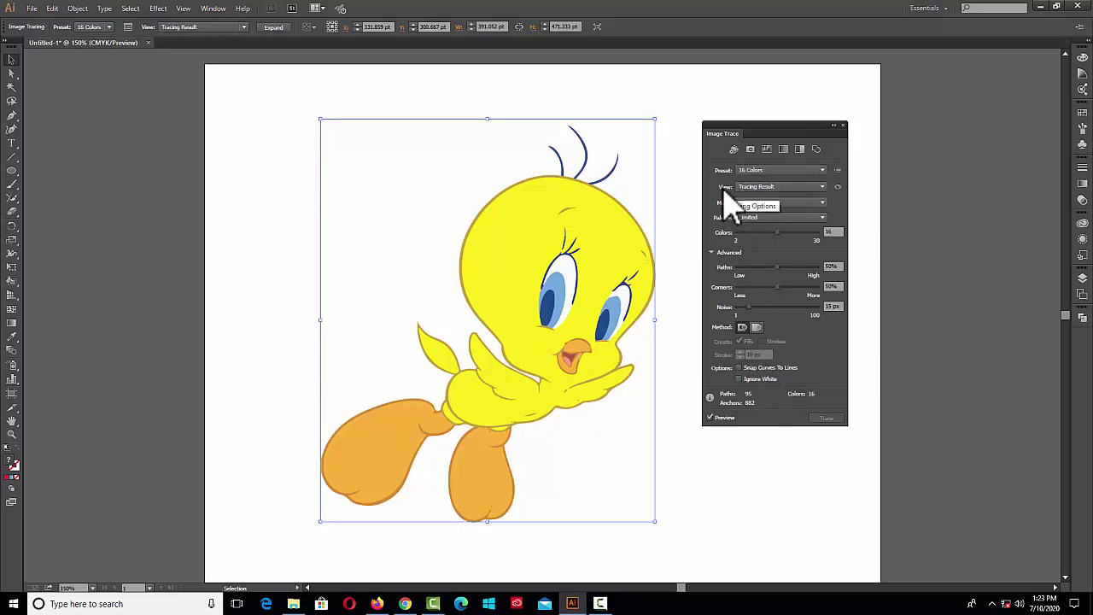
left_click(824, 203)
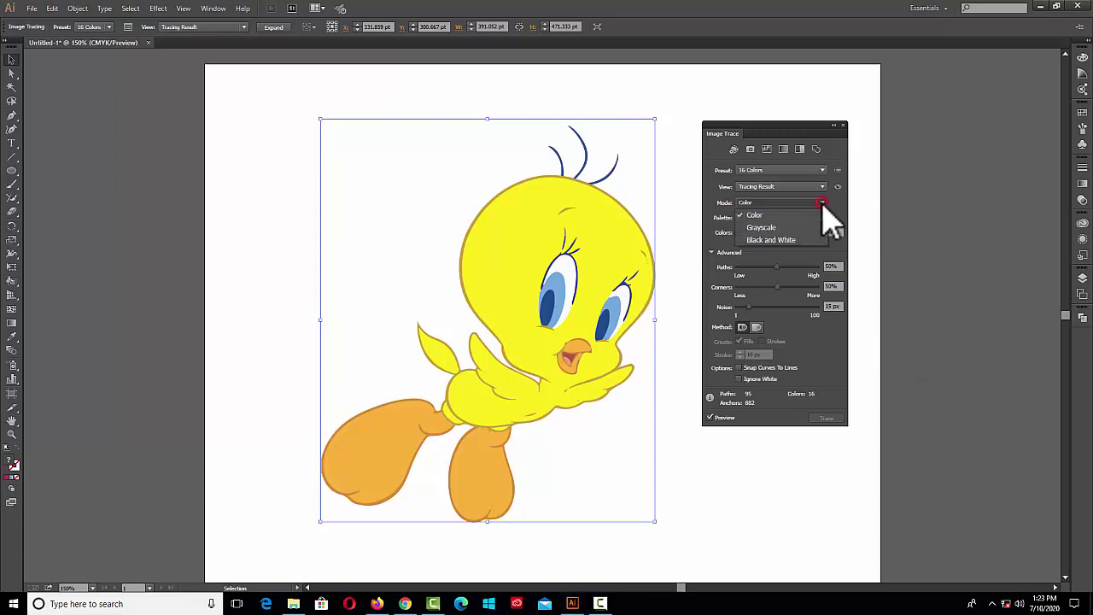
left_click(826, 214)
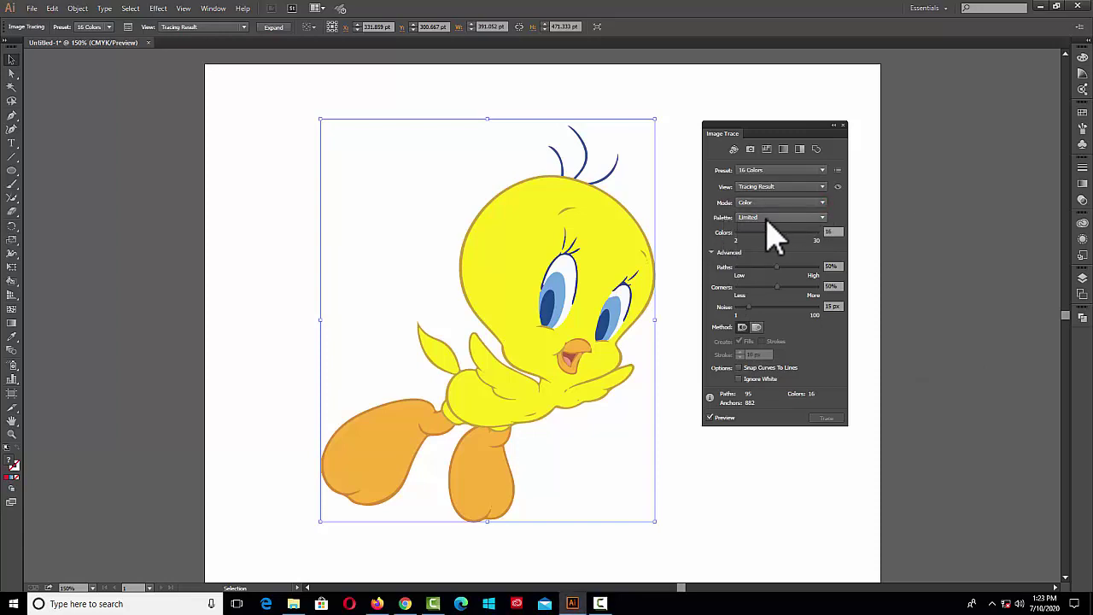
left_click(822, 217)
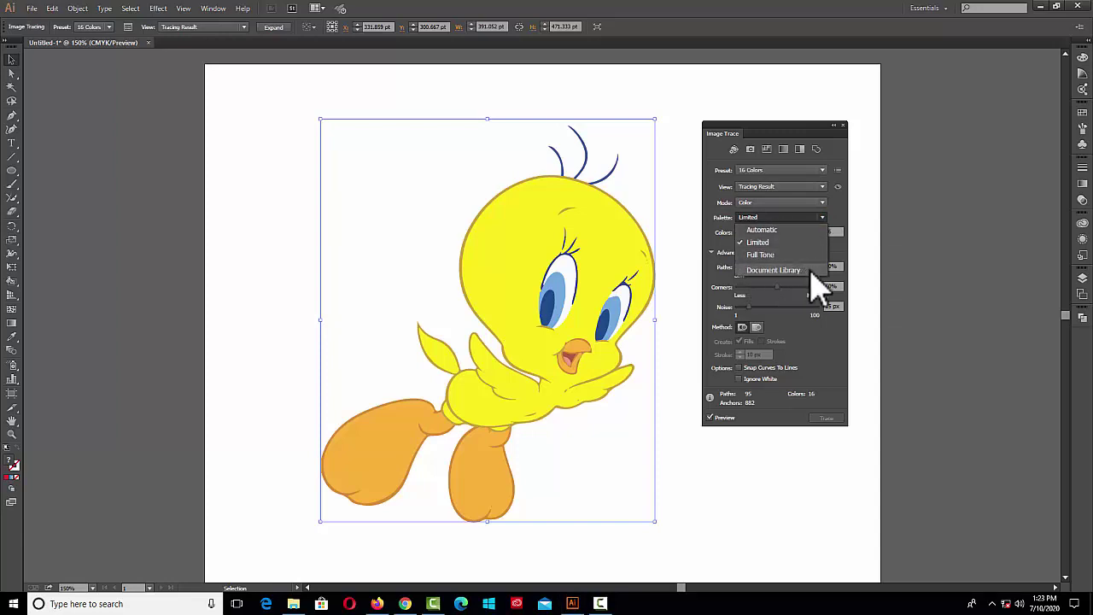
left_click(780, 230)
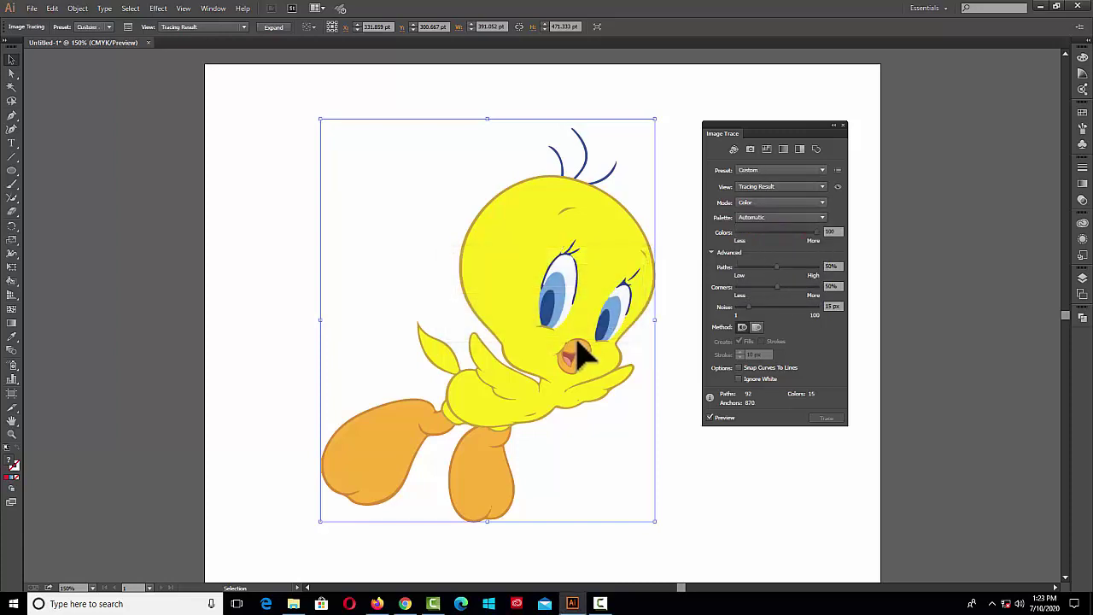
left_click(821, 217)
left_click(769, 254)
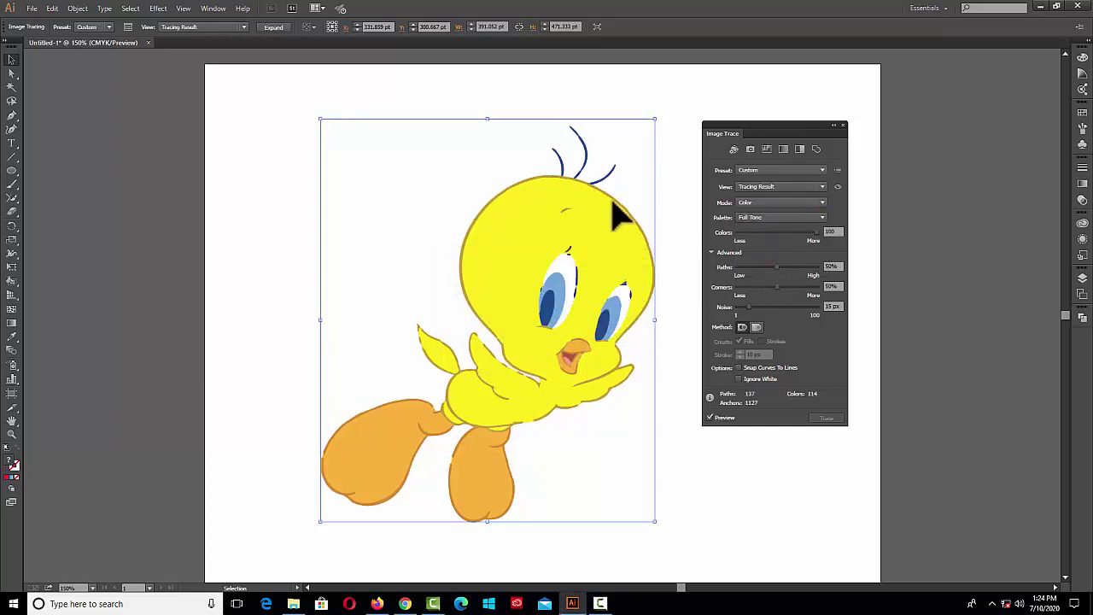
key("alt+Down")
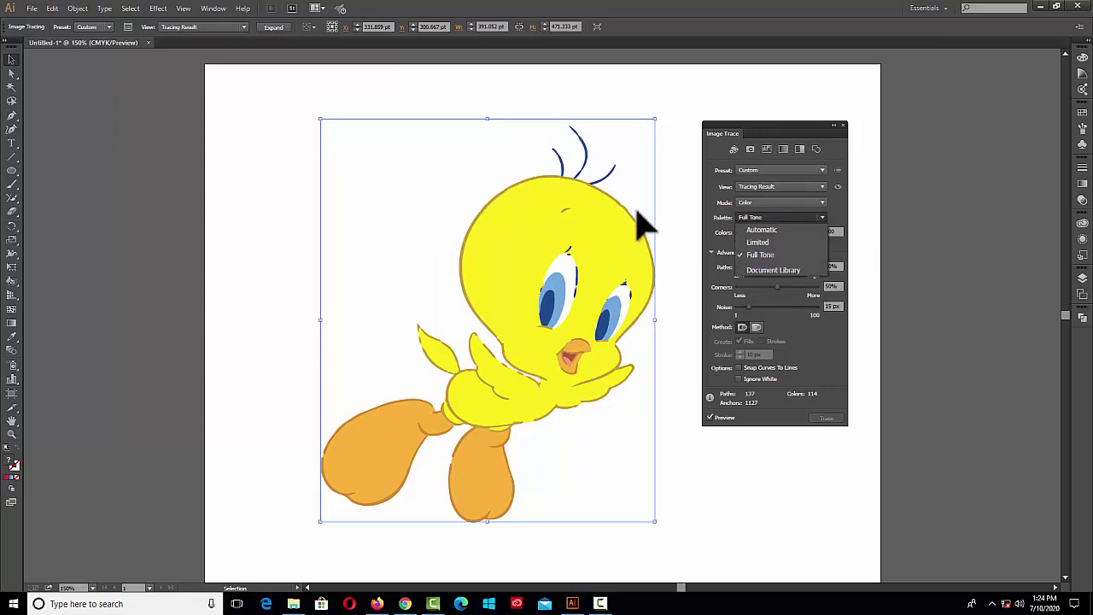
left_click(762, 242)
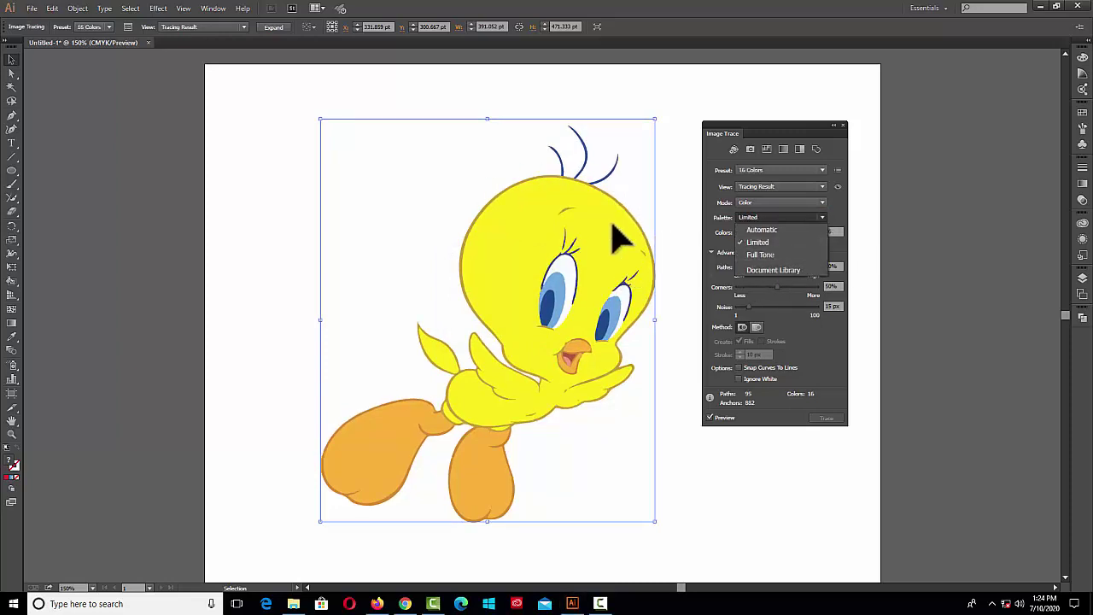
left_click(777, 231)
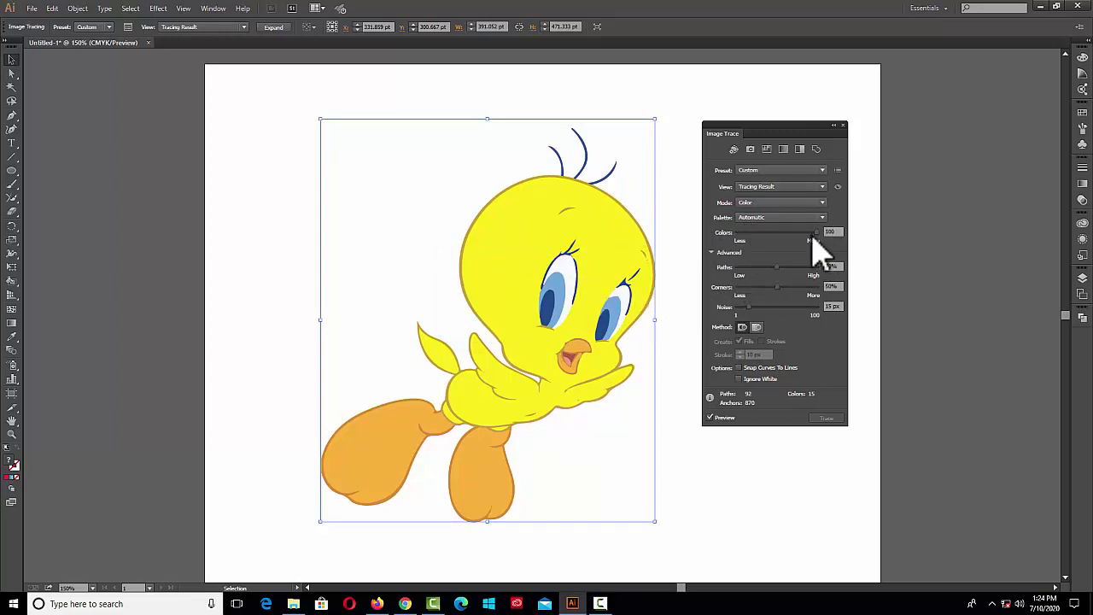
Step: Reduce trace colours to 49 and raise path fidelity, comparing the trace with the original image
left_click_drag(815, 233, 774, 235)
left_click(787, 267)
left_click(805, 268)
left_click(811, 269)
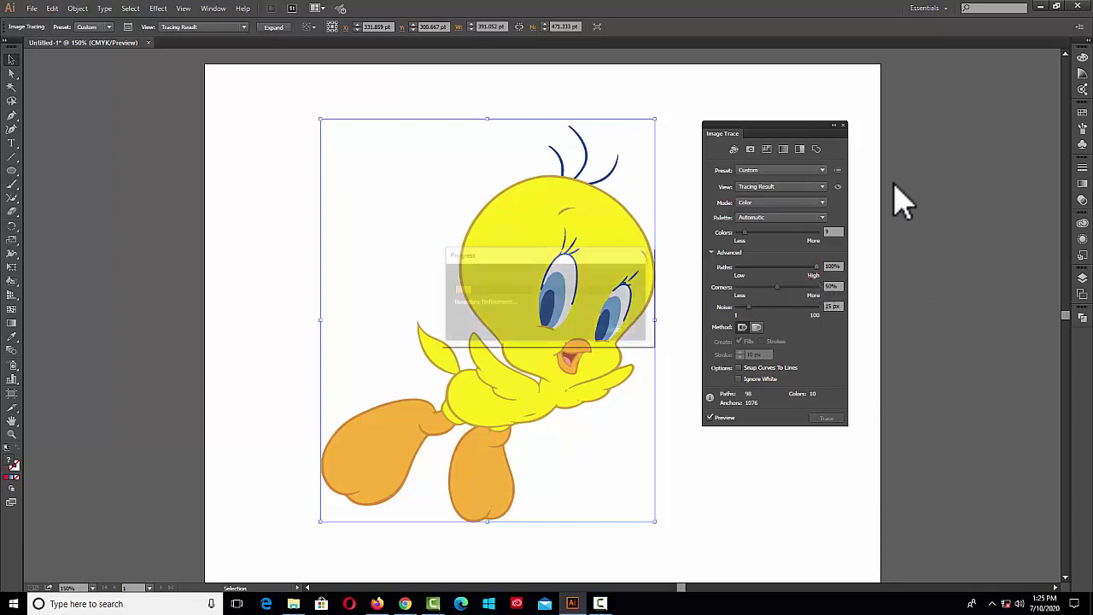
left_click(837, 187)
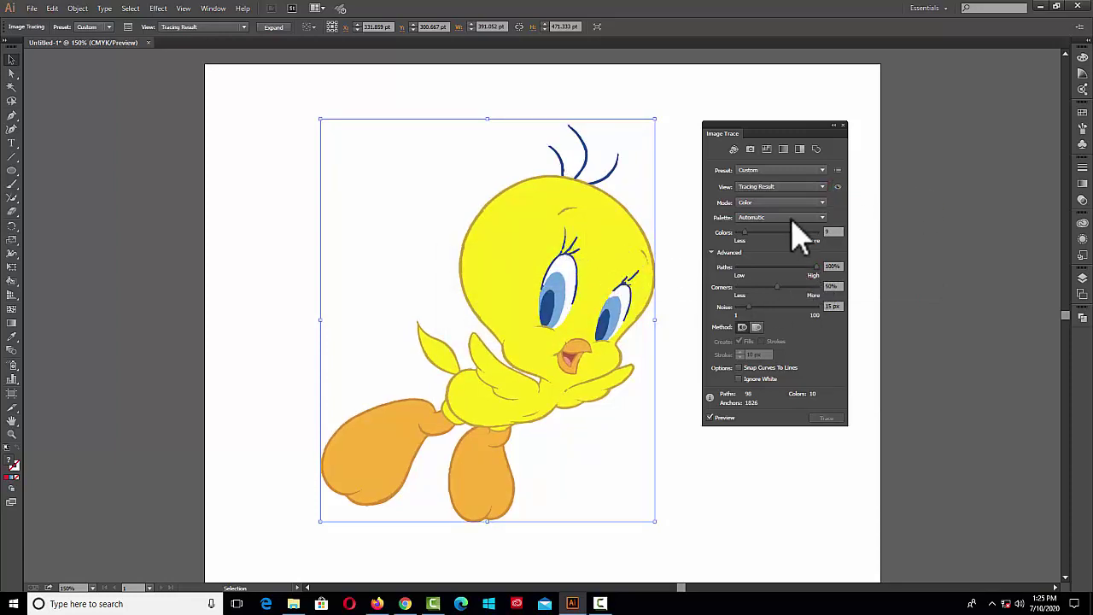
left_click(837, 187)
Step: Raise corners to about 93%, lower noise to 3 px, and snap curves to lines
left_click_drag(777, 288, 759, 286)
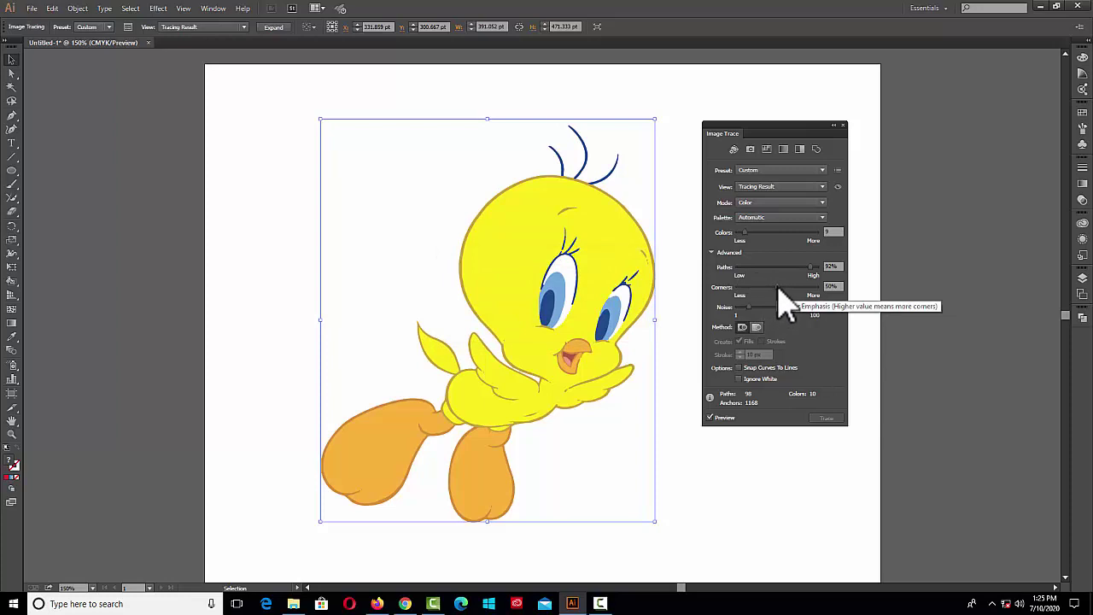
left_click(778, 288)
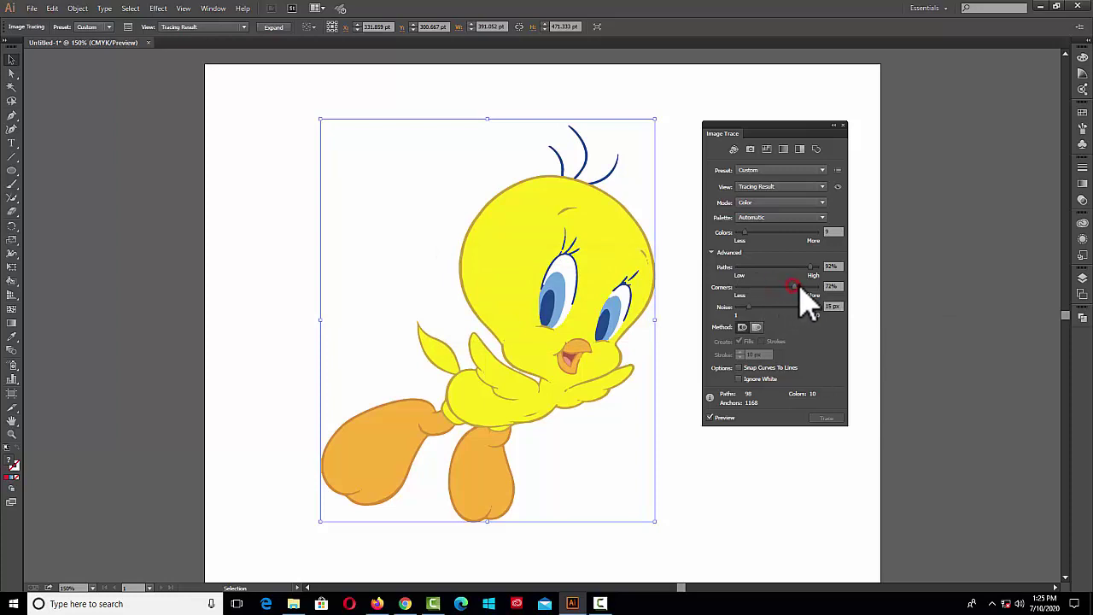
left_click_drag(800, 288, 816, 288)
left_click(748, 307)
left_click(741, 308)
left_click(740, 307)
left_click(743, 236)
left_click(793, 307)
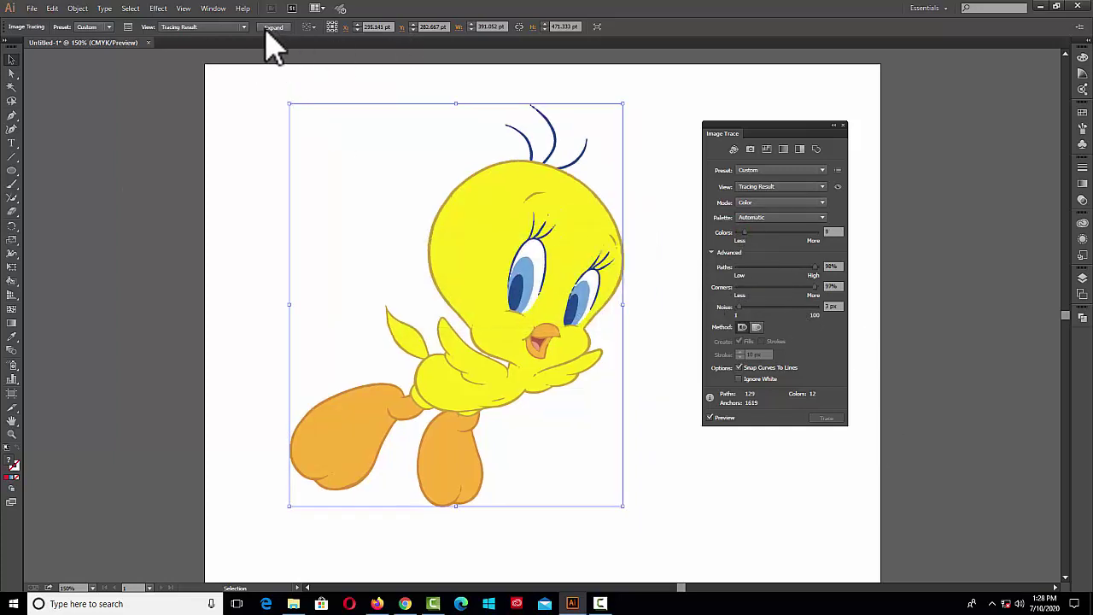
Step: Release the image trace, returning to the original bird picture
left_click(78, 9)
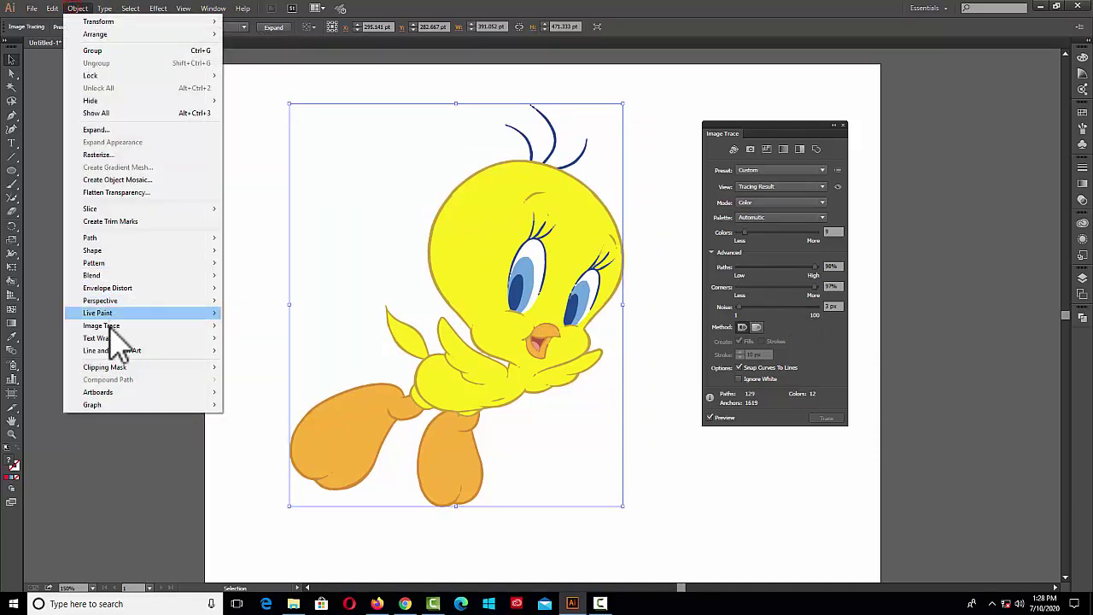
mouse_move(111, 328)
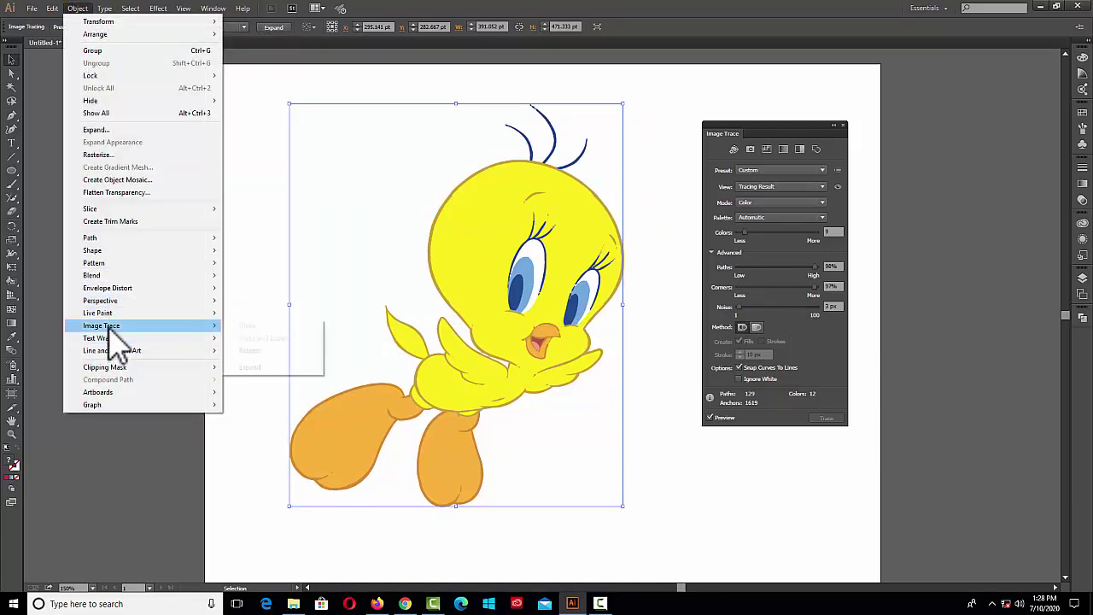
left_click(256, 350)
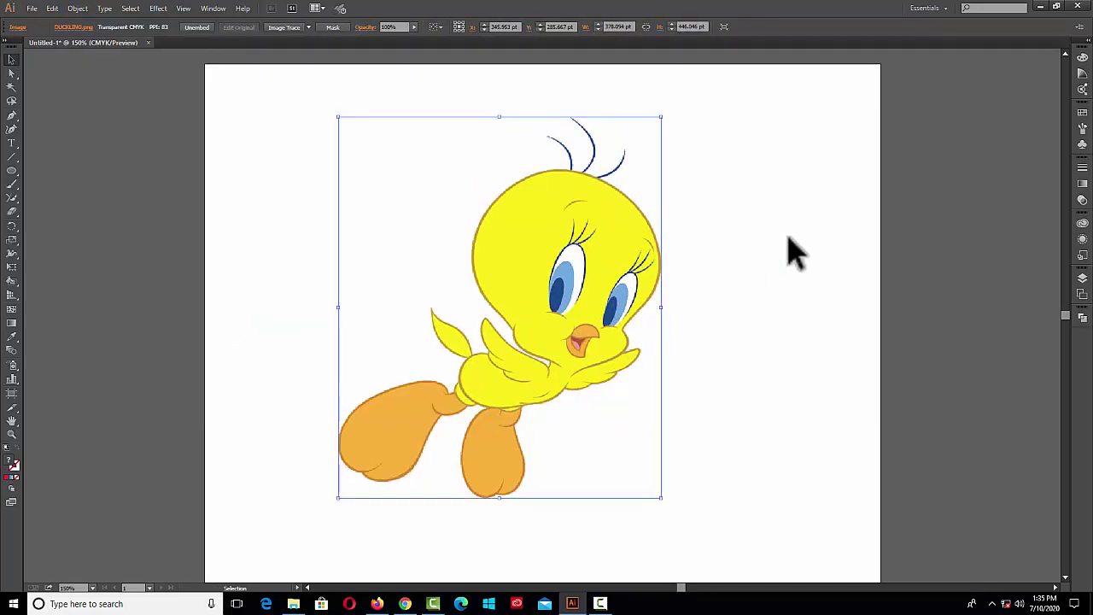
Step: Reselect the bird image and trace it with default black-and-white settings
left_click(756, 247)
left_click(315, 108)
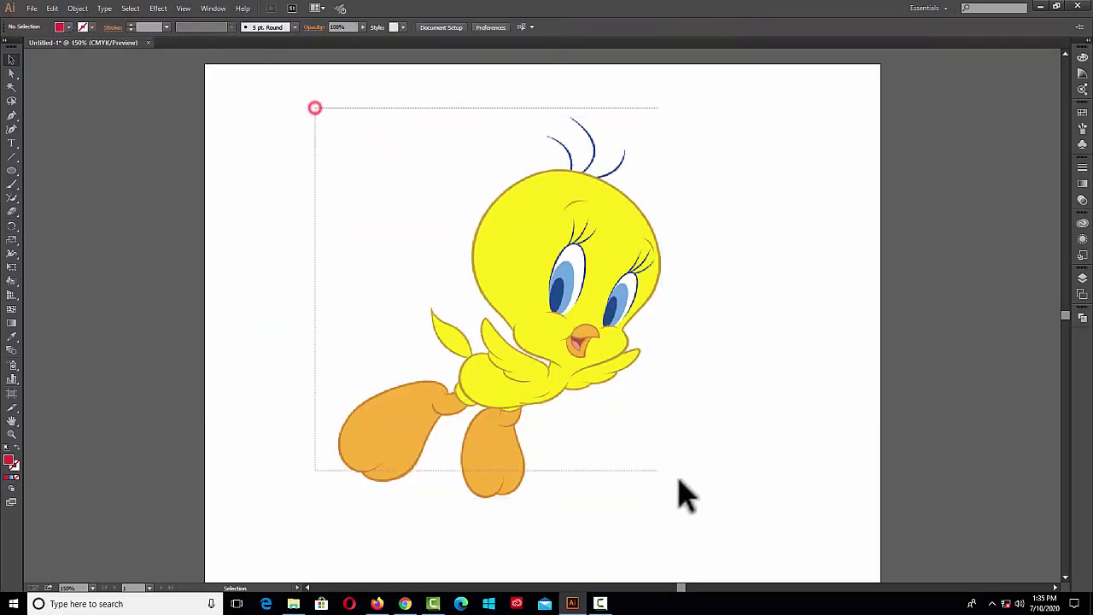
left_click(659, 477)
left_click(78, 8)
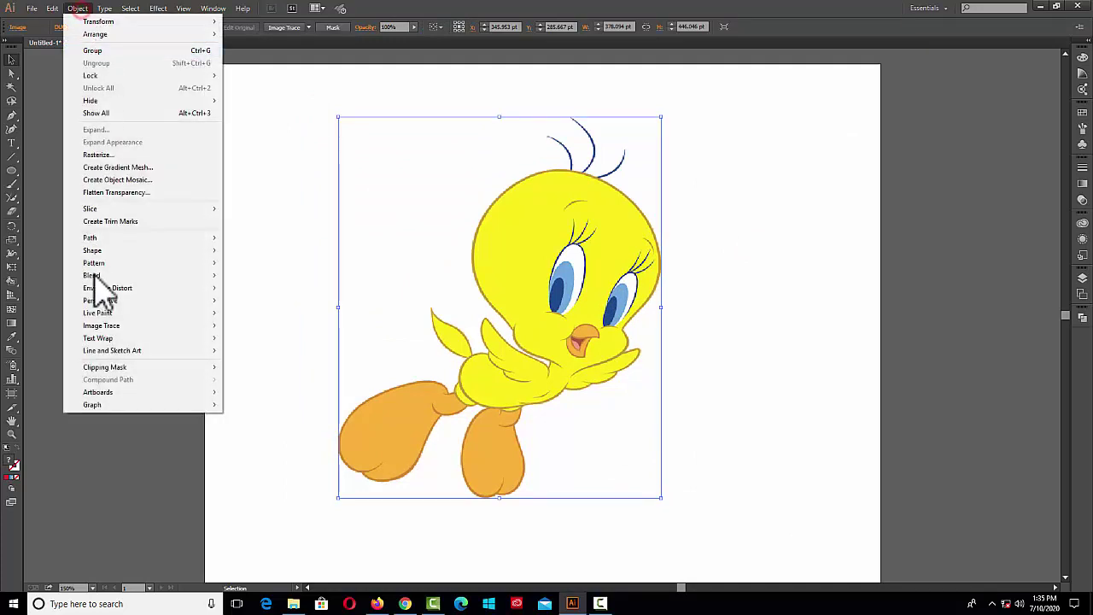
mouse_move(115, 326)
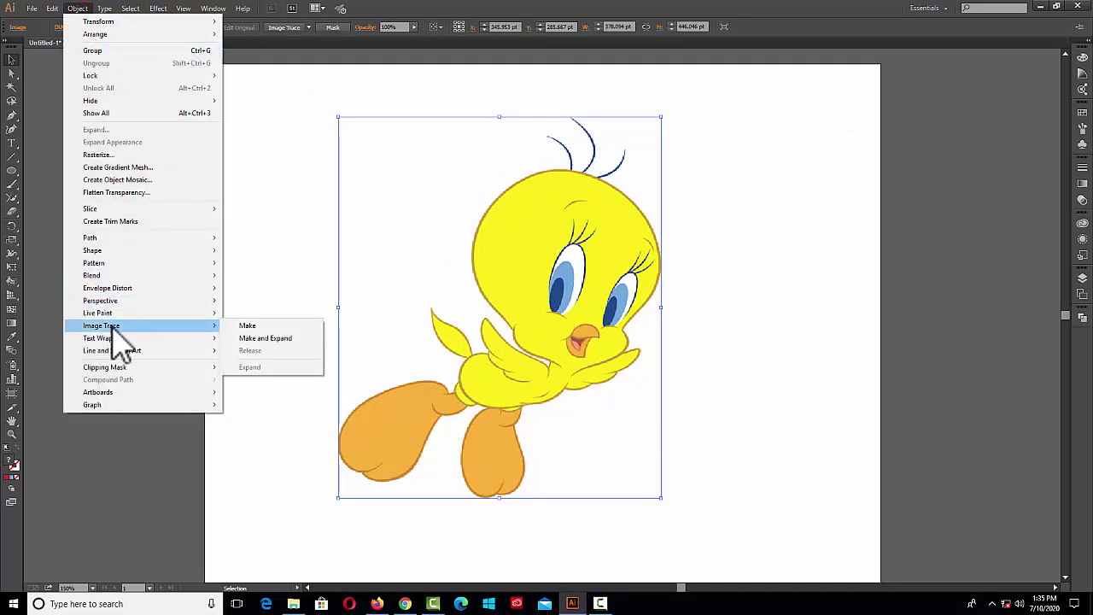
left_click(269, 327)
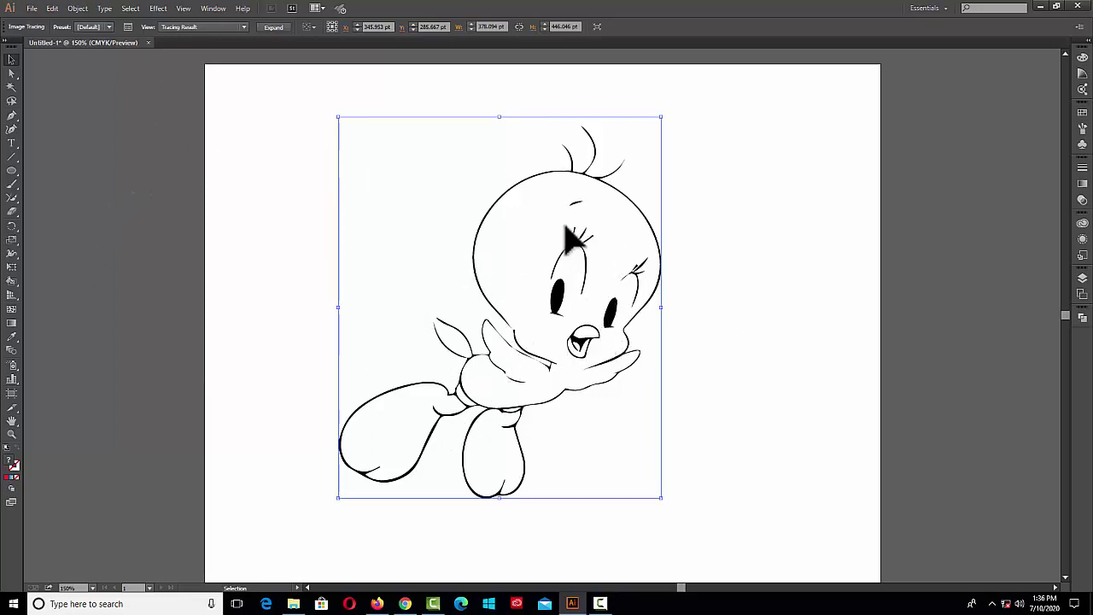
Step: Open the Image Trace panel showing the Default preset with 25 px noise
left_click(127, 26)
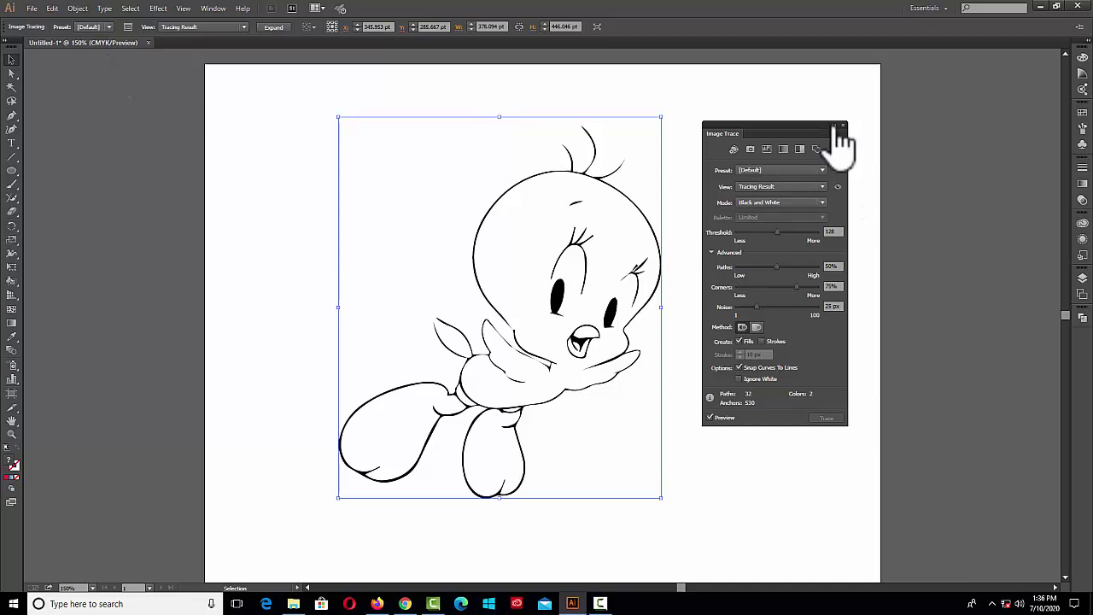
left_click(78, 12)
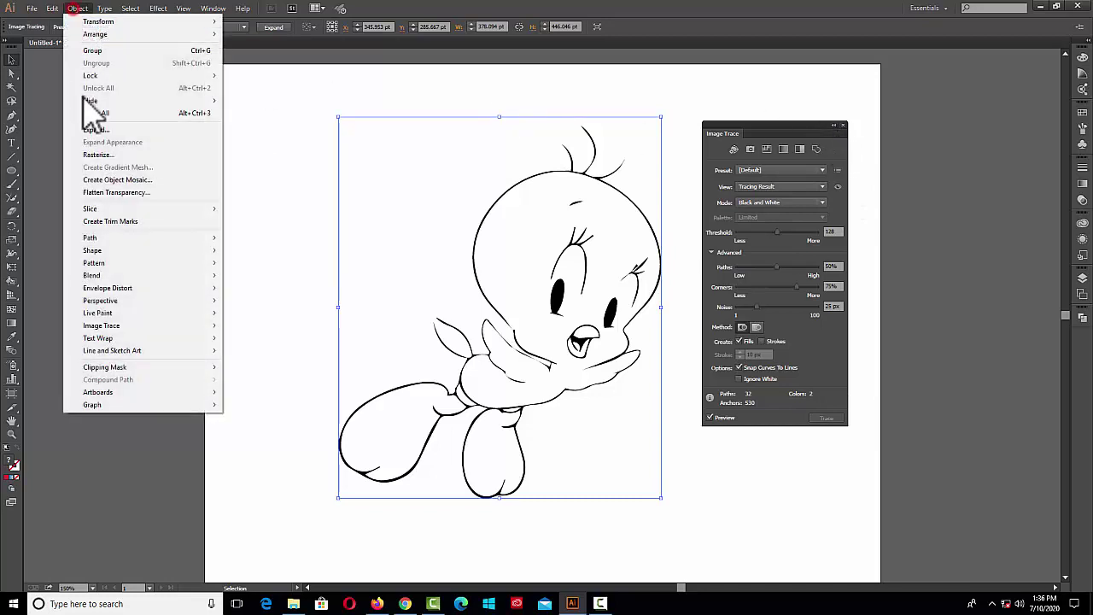
mouse_move(144, 314)
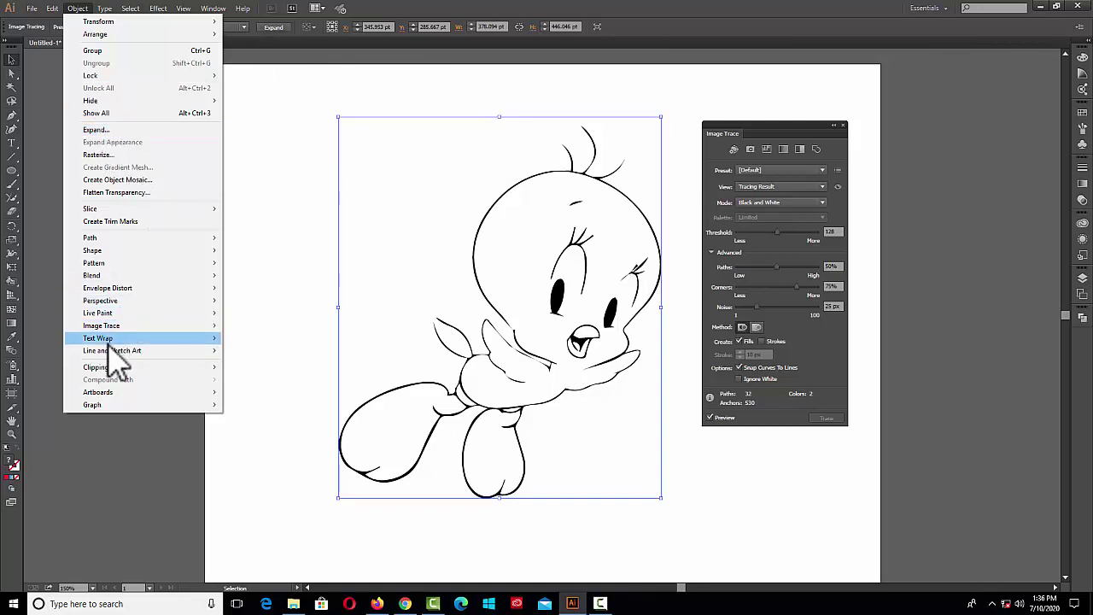
mouse_move(115, 340)
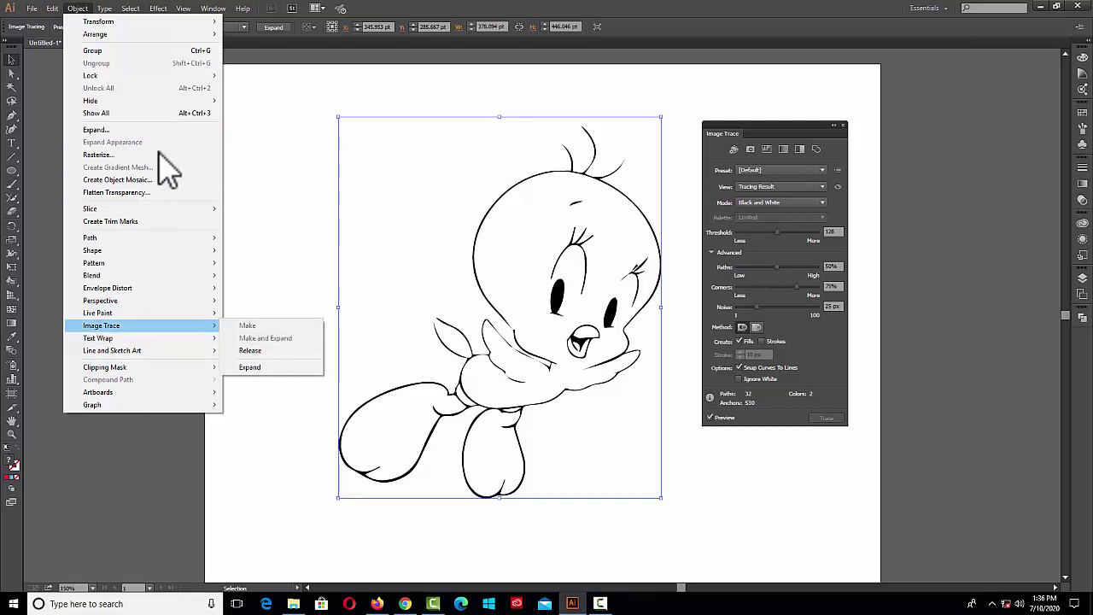
left_click(755, 22)
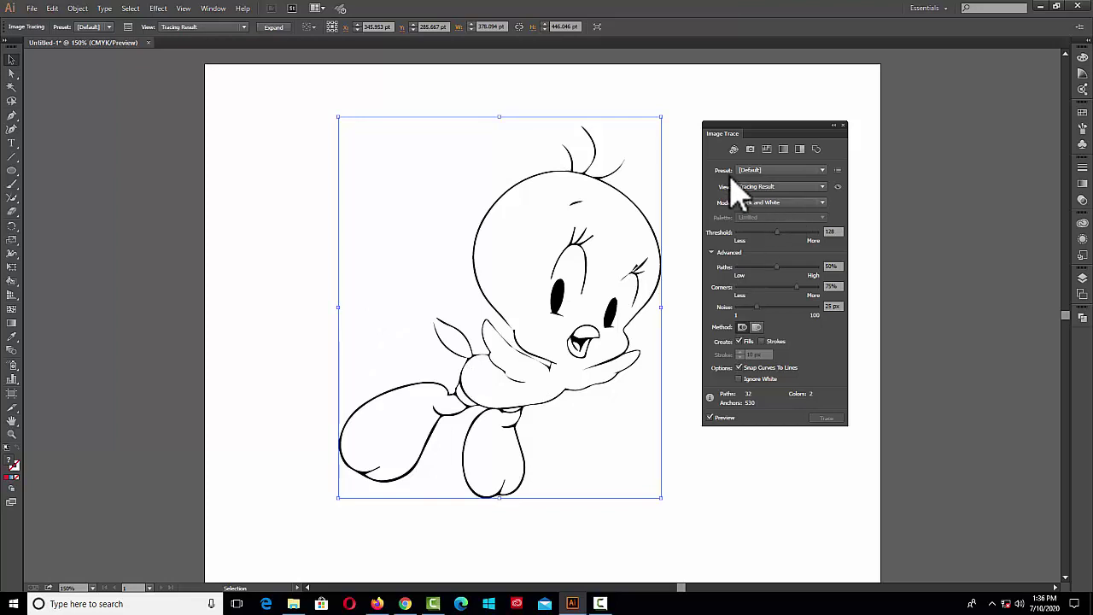
Step: Apply the 6 Colors preset, then set Colors to 8, Paths and Corners to 95%, Noise to 4 px
left_click(822, 171)
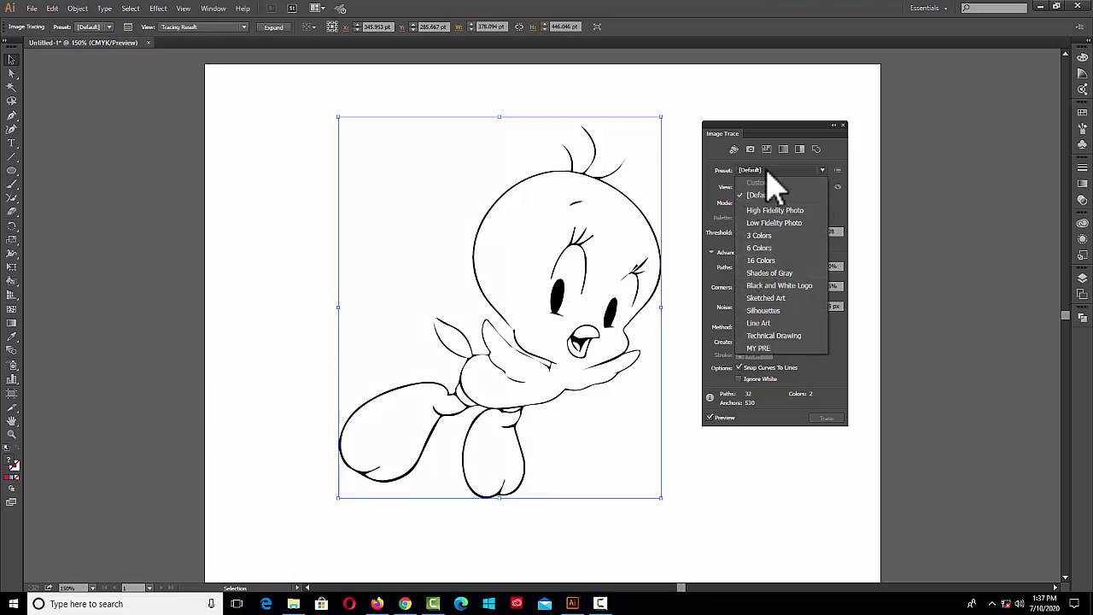
left_click(783, 249)
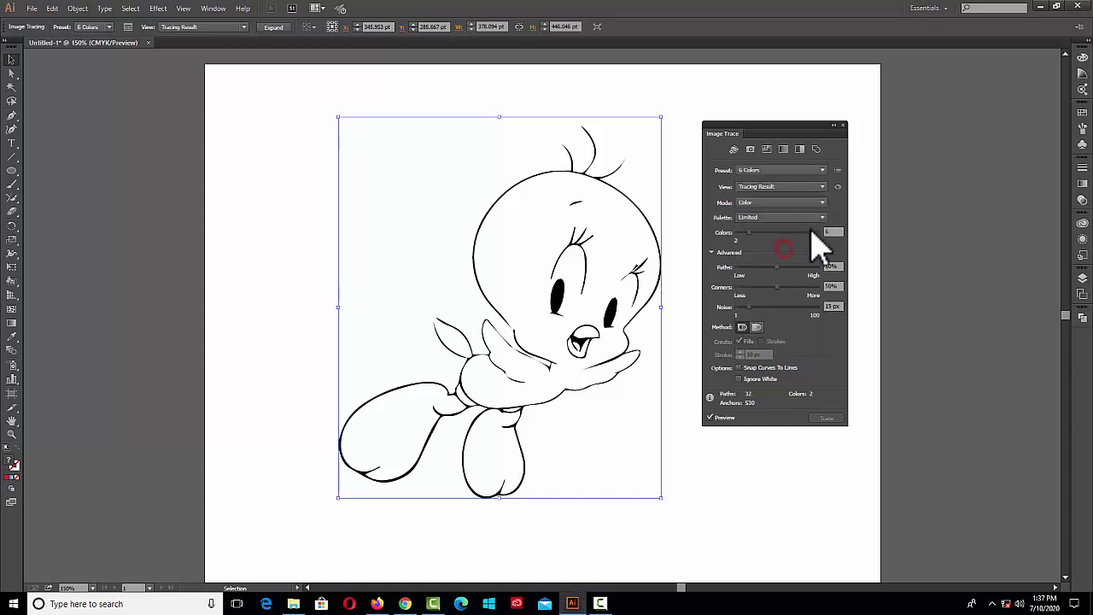
left_click(753, 231)
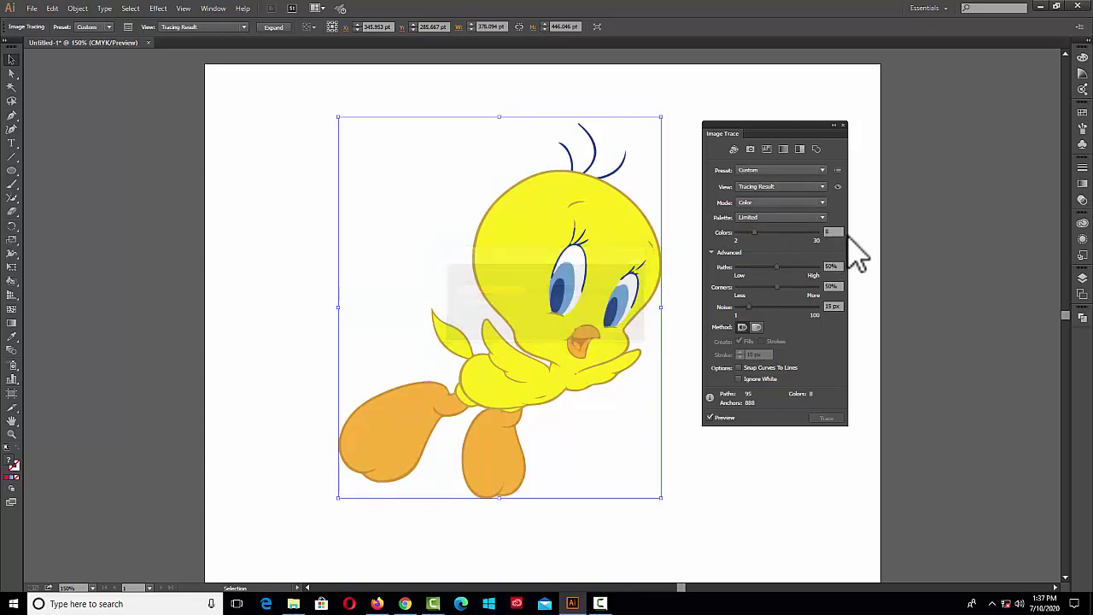
left_click(751, 233)
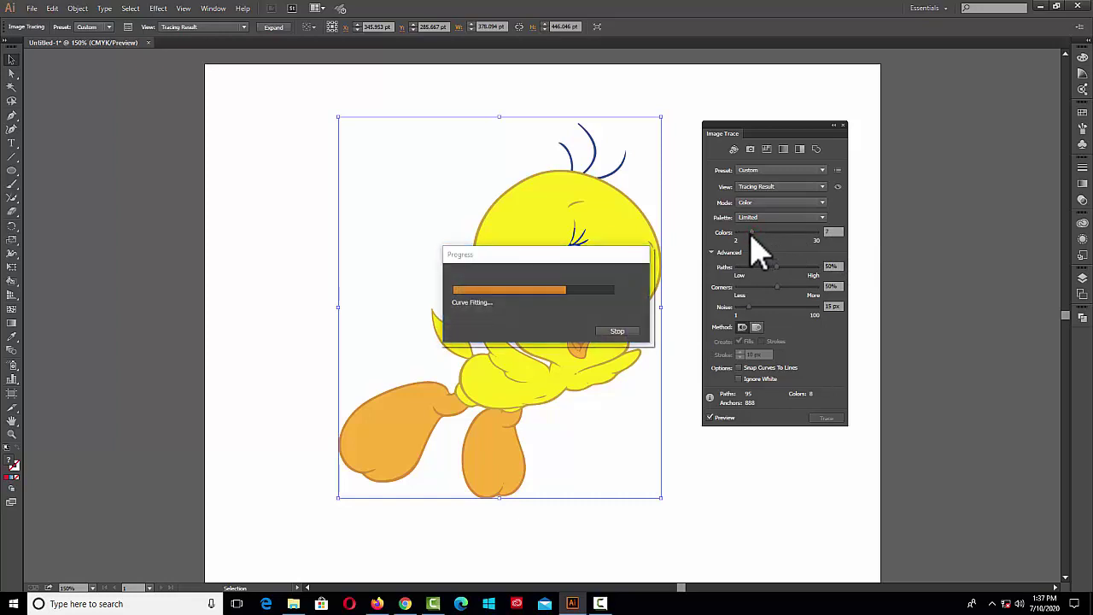
left_click(750, 232)
mouse_move(776, 267)
left_mouse_down()
mouse_move(810, 267)
mouse_move(795, 288)
mouse_move(817, 289)
left_mouse_up()
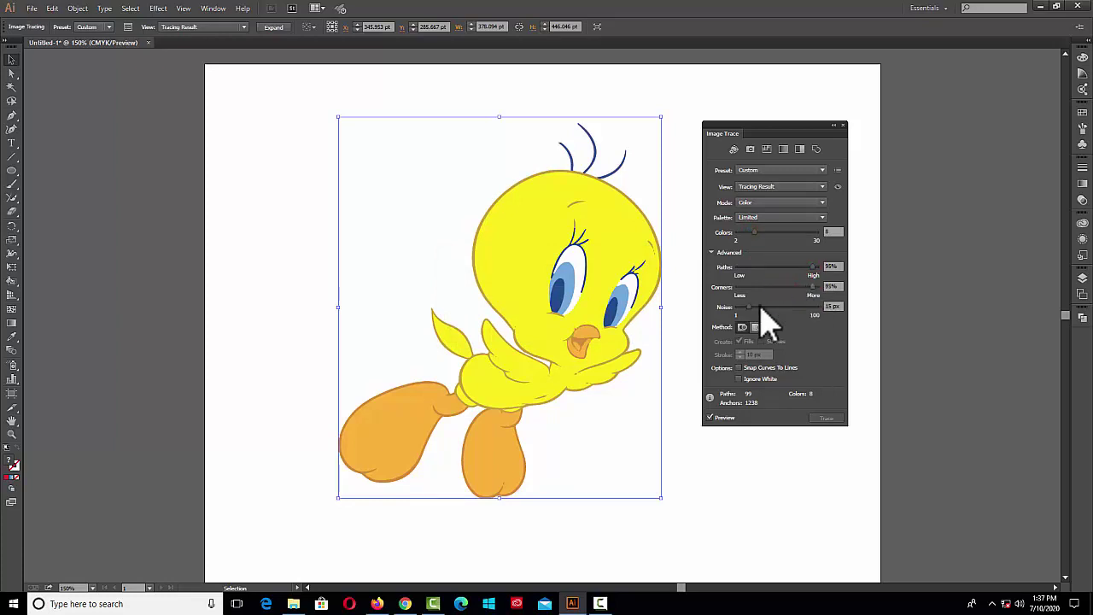
mouse_move(749, 307)
left_mouse_down()
mouse_move(740, 307)
mouse_move(827, 305)
mouse_move(743, 309)
left_mouse_up()
left_click_drag(740, 307, 739, 307)
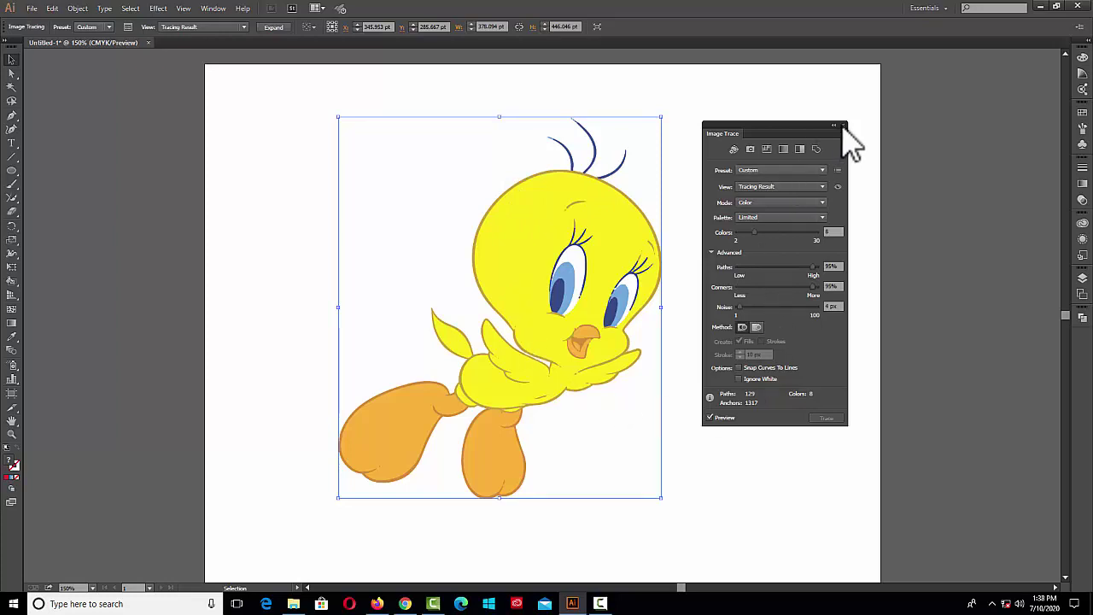
Step: Expand the colour trace and ungroup the resulting bird paths
left_click(273, 28)
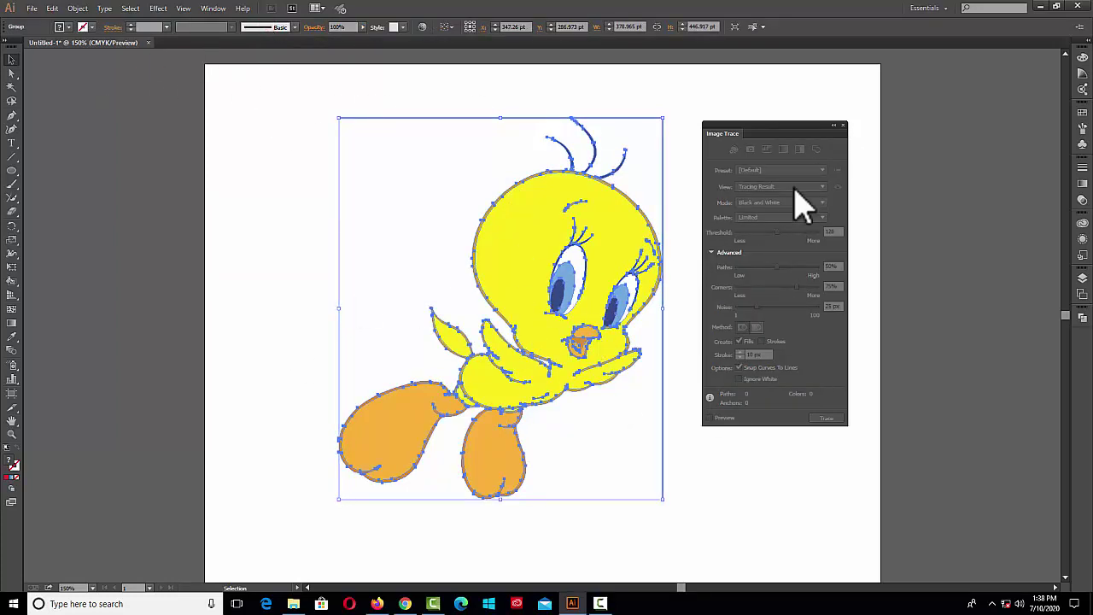
left_click(843, 125)
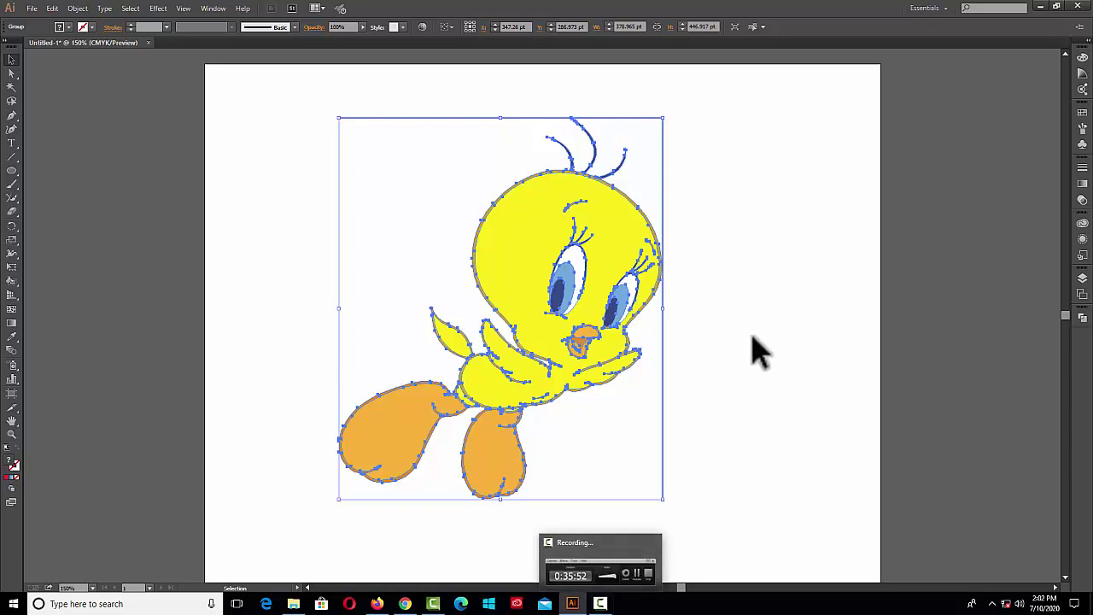
left_click(728, 341)
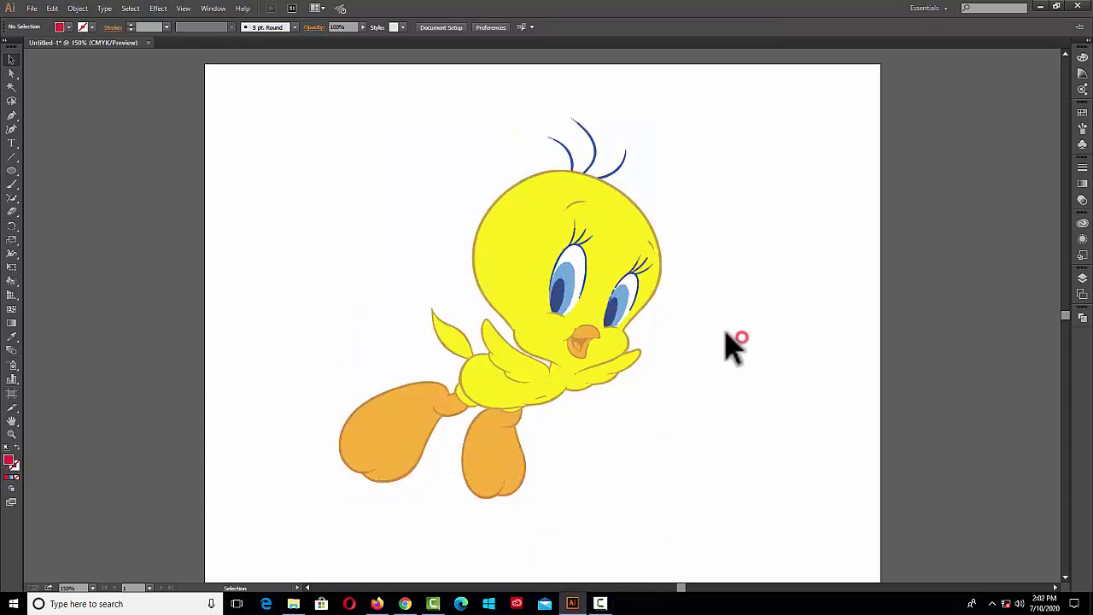
left_click(537, 244)
right_click(516, 256)
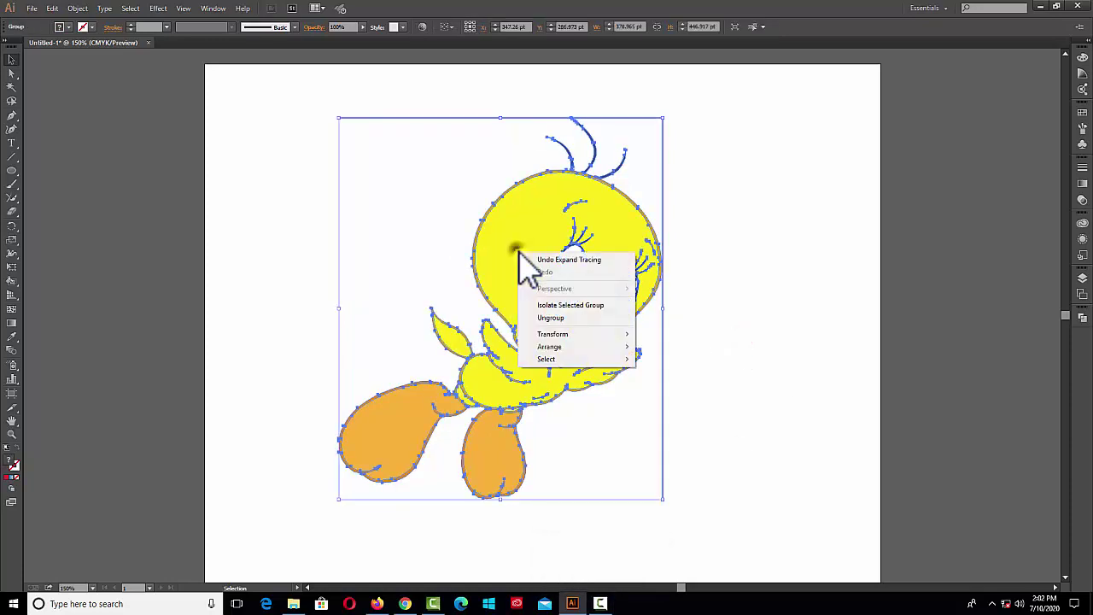
left_click(563, 318)
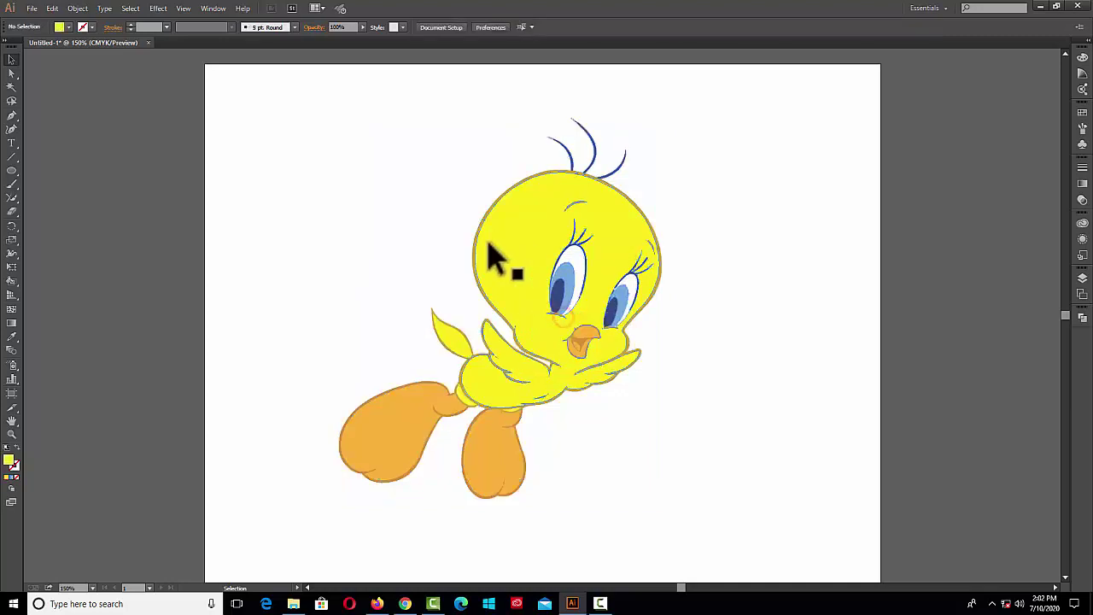
Step: Select the yellow head and body path and switch to the Live Paint Bucket tool
left_click(522, 238)
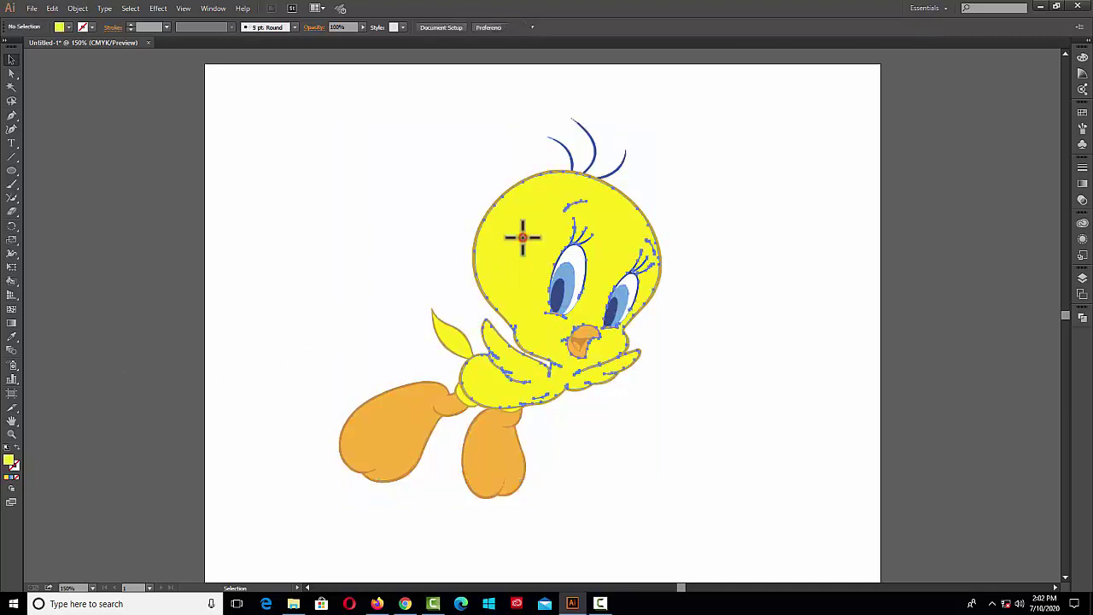
left_click(766, 416)
left_click(516, 194)
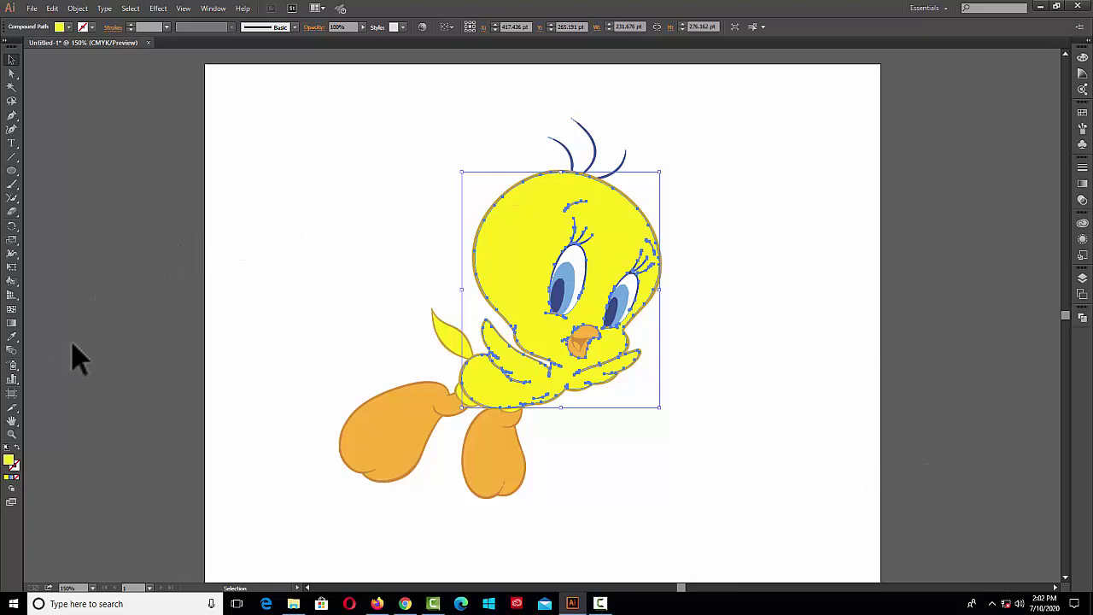
left_click(12, 283)
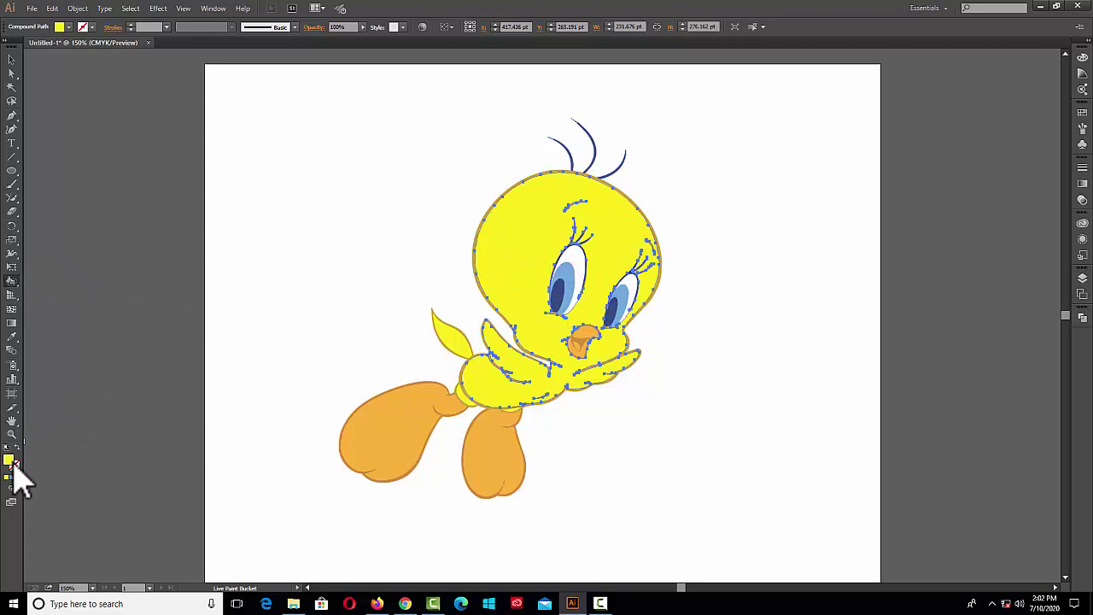
Step: Fill the bird's head and body with magenta
left_click(1081, 114)
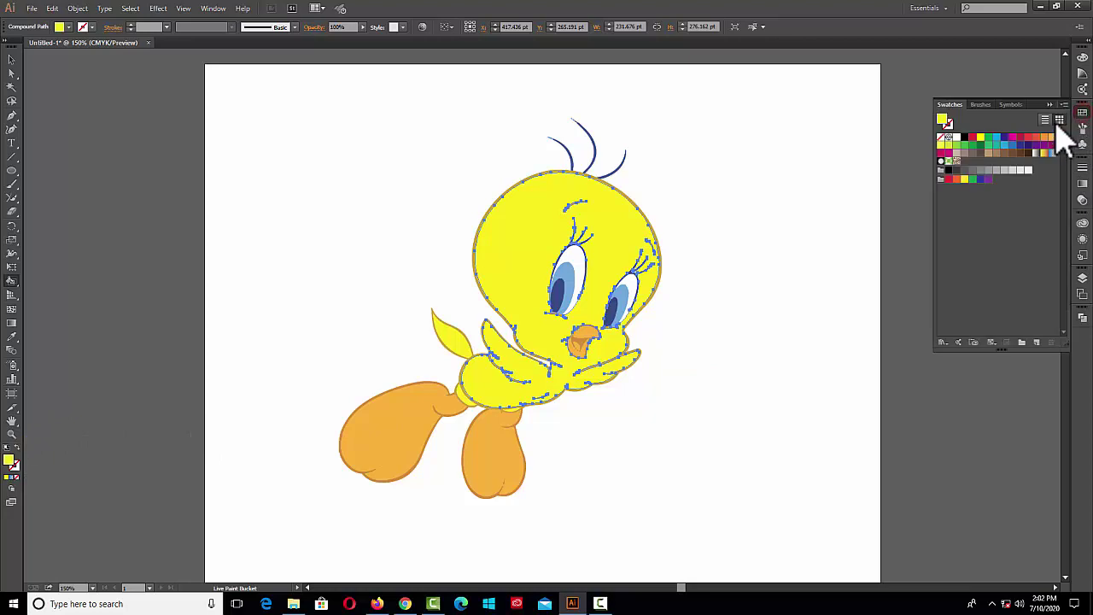
left_click(1013, 139)
left_click(533, 223)
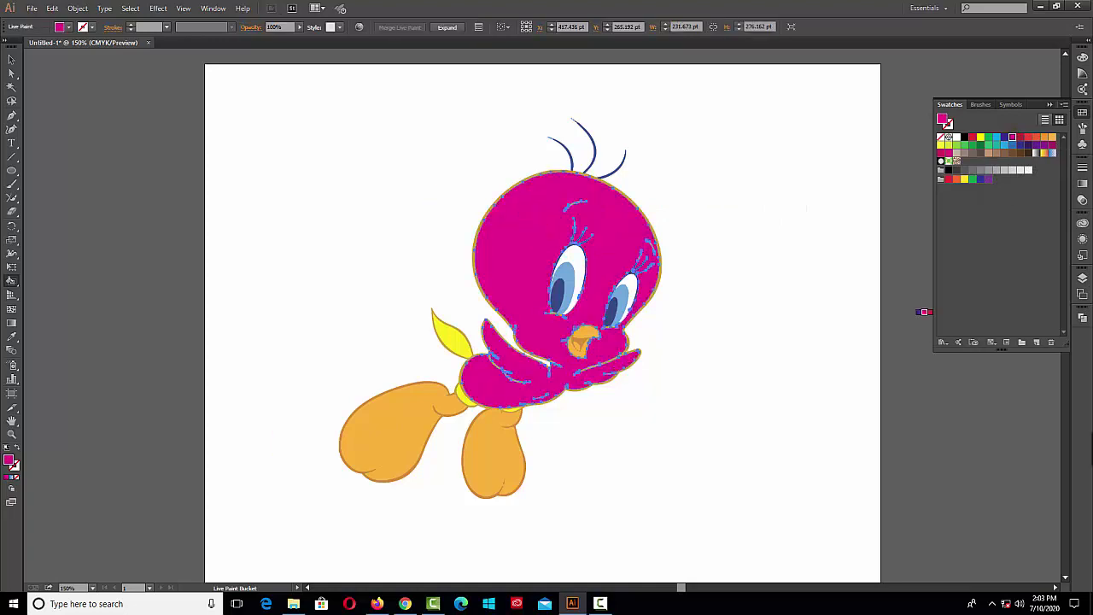
Step: Give both eyes green irises with yellow pupils
key("ctrl+a")
left_click(12, 59)
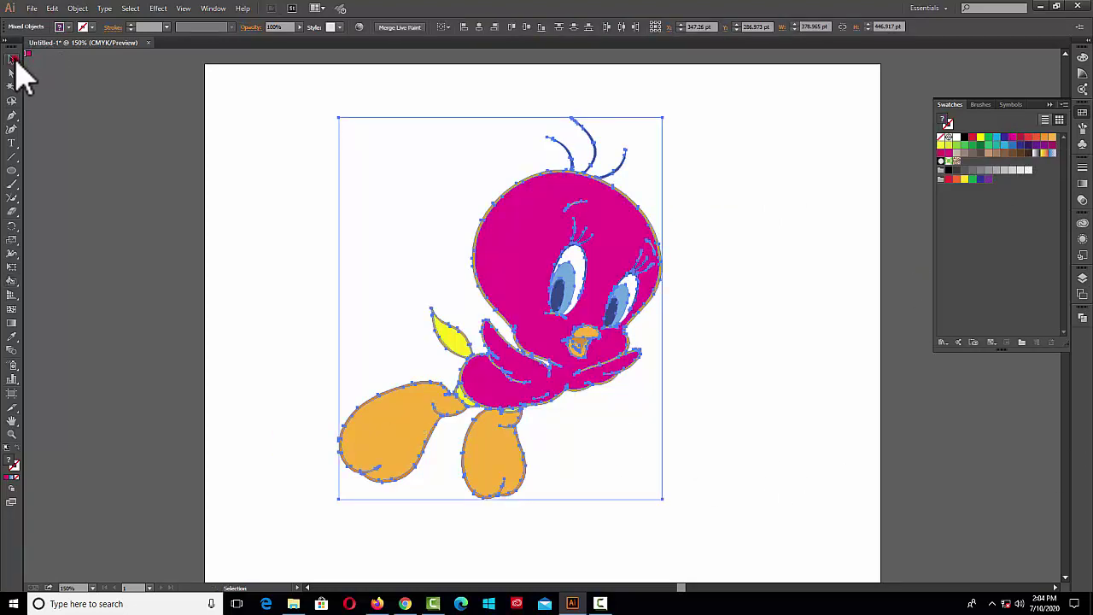
left_click(692, 253)
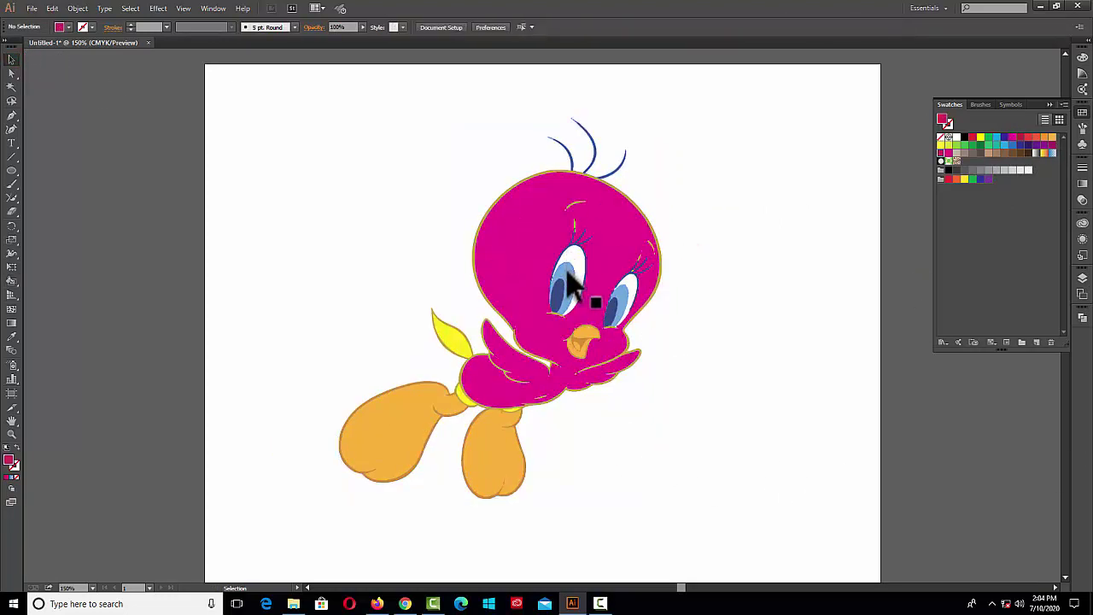
left_click(565, 273)
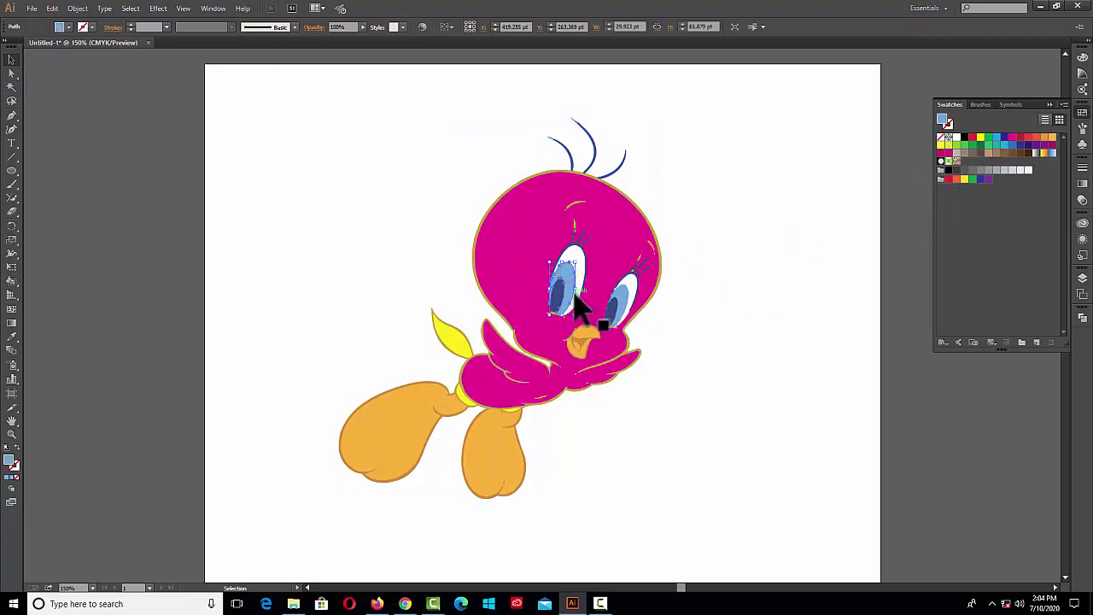
left_click(988, 138)
left_click(973, 137)
left_click(621, 297)
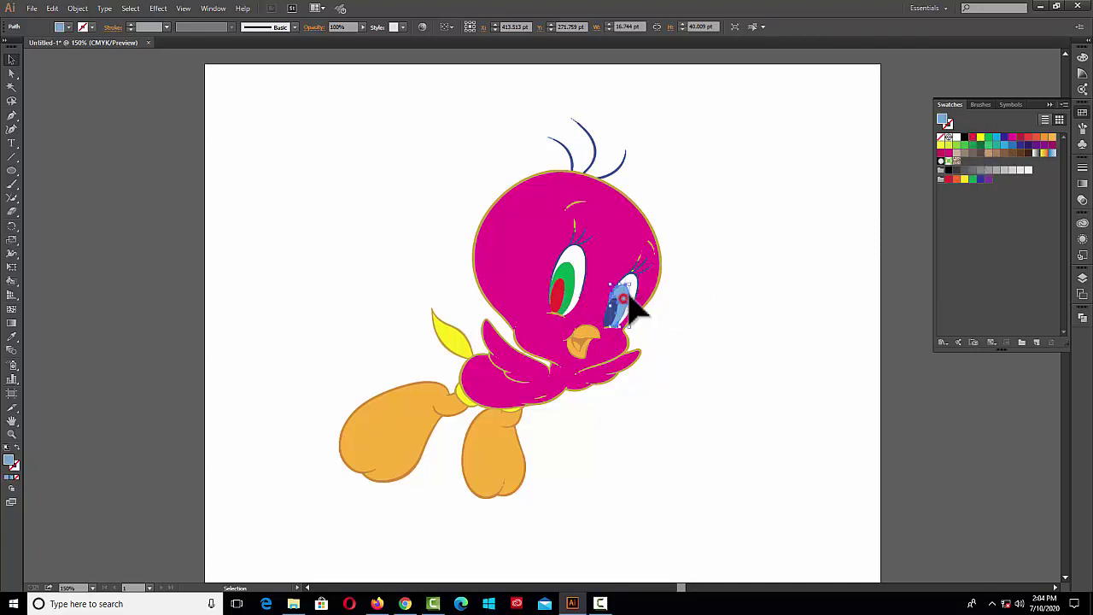
left_click(973, 138)
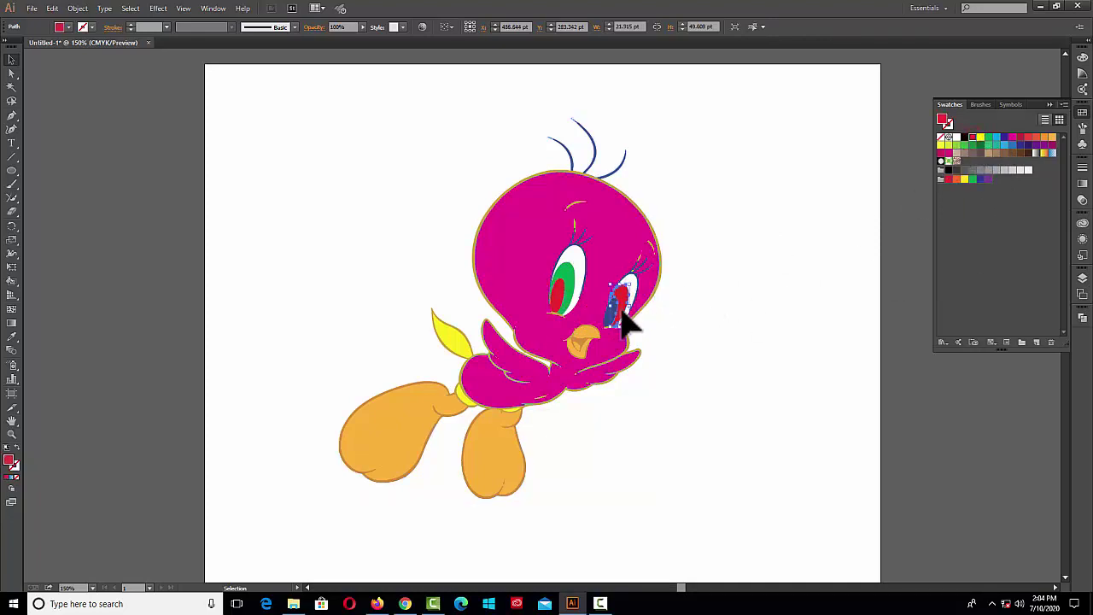
left_click(988, 136)
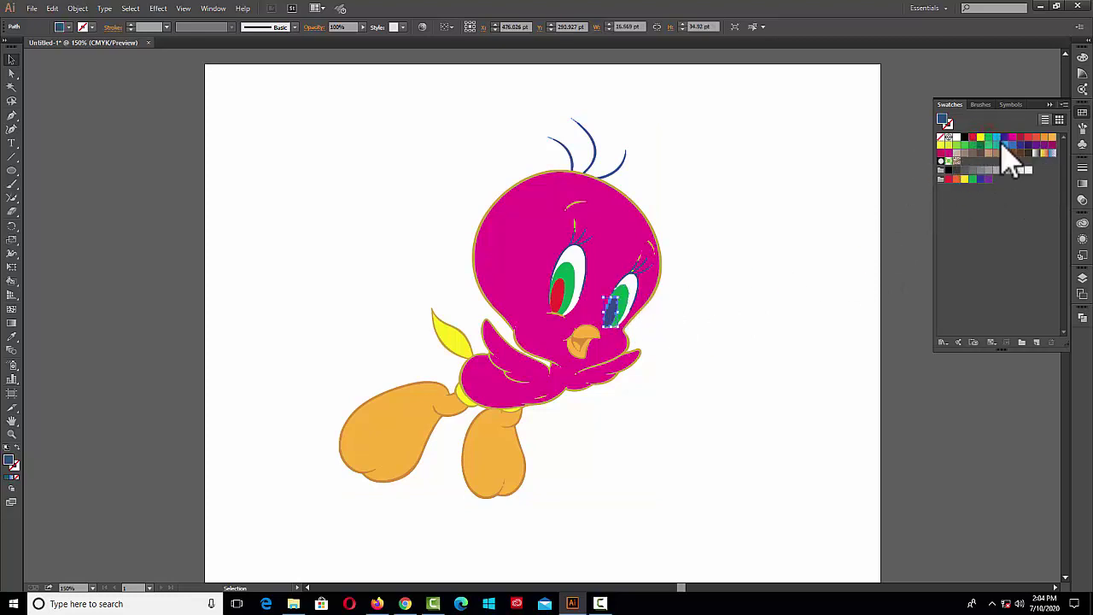
left_click(982, 138)
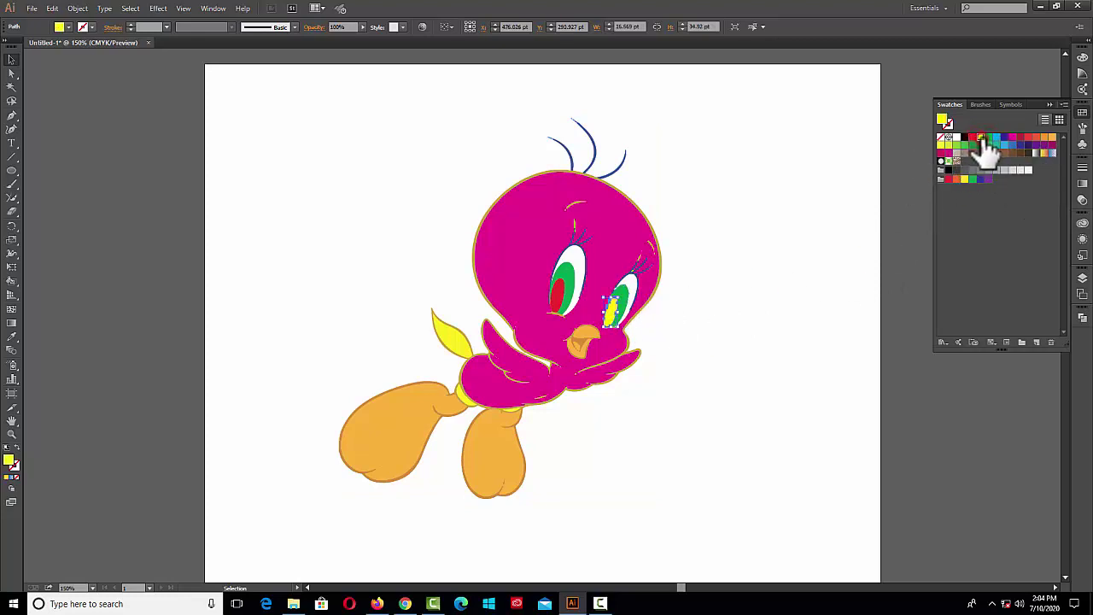
left_click(557, 294)
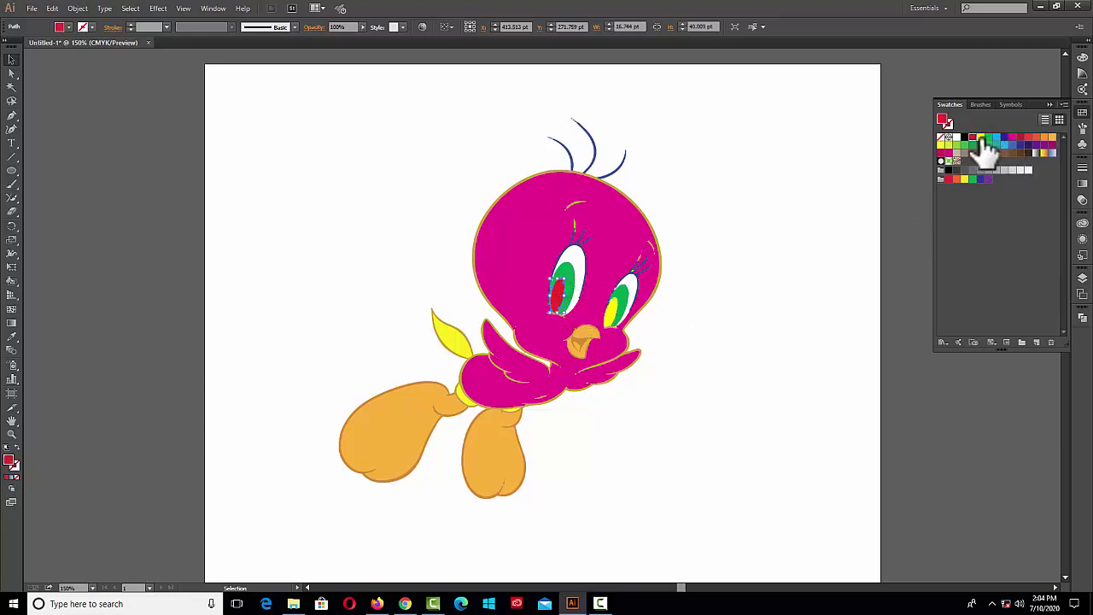
left_click(980, 138)
Step: Make the upper beak piece black
left_click(757, 330)
left_click(593, 331)
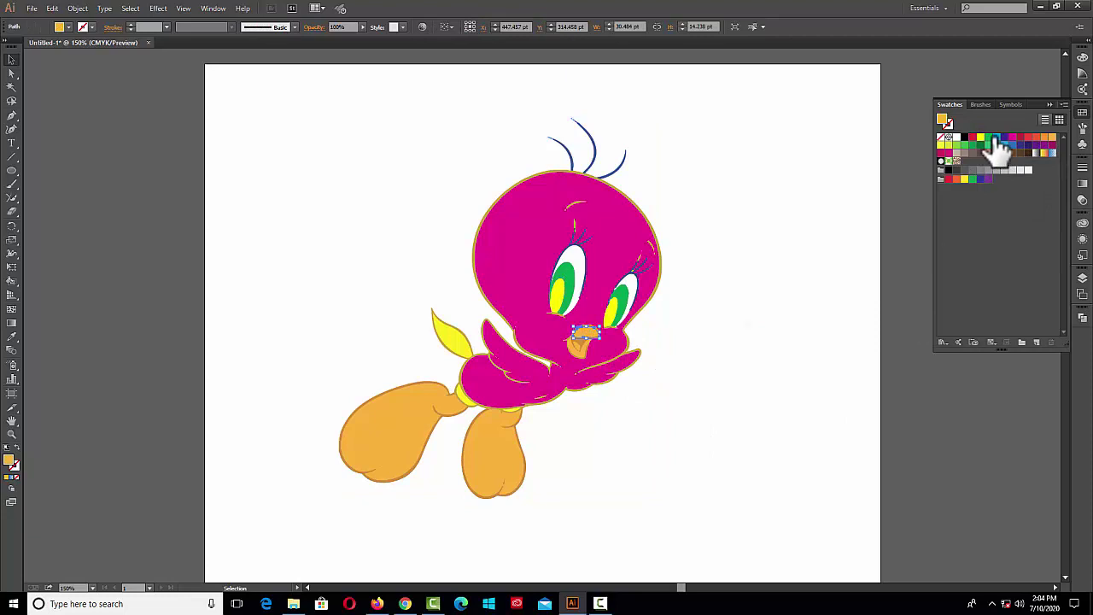
left_click(949, 169)
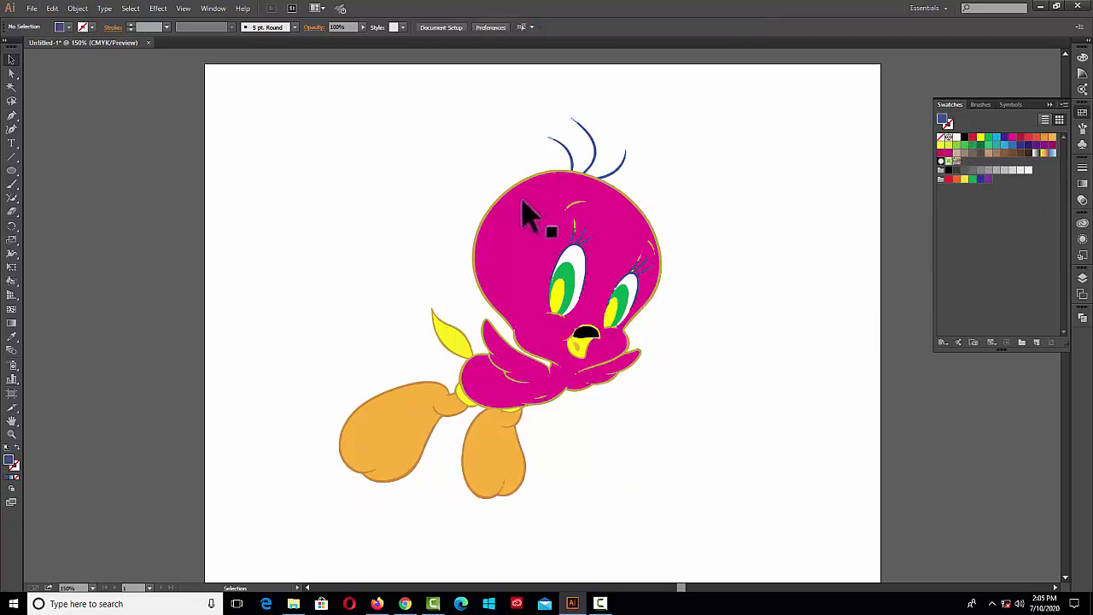
Step: Turn both orange feet dark magenta
left_click_drag(230, 92, 752, 539)
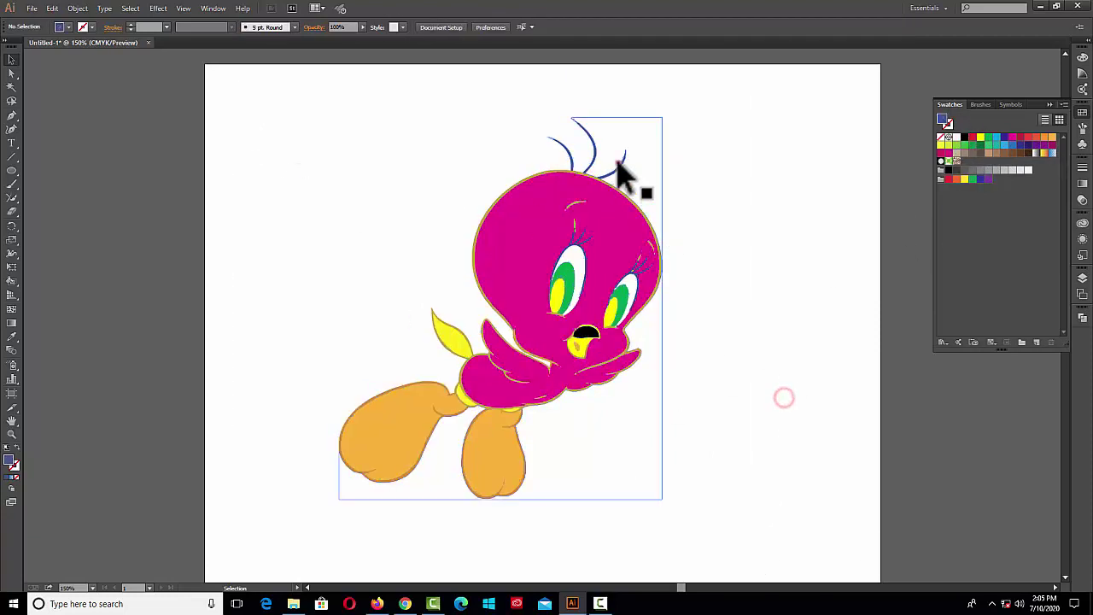
left_click(567, 152)
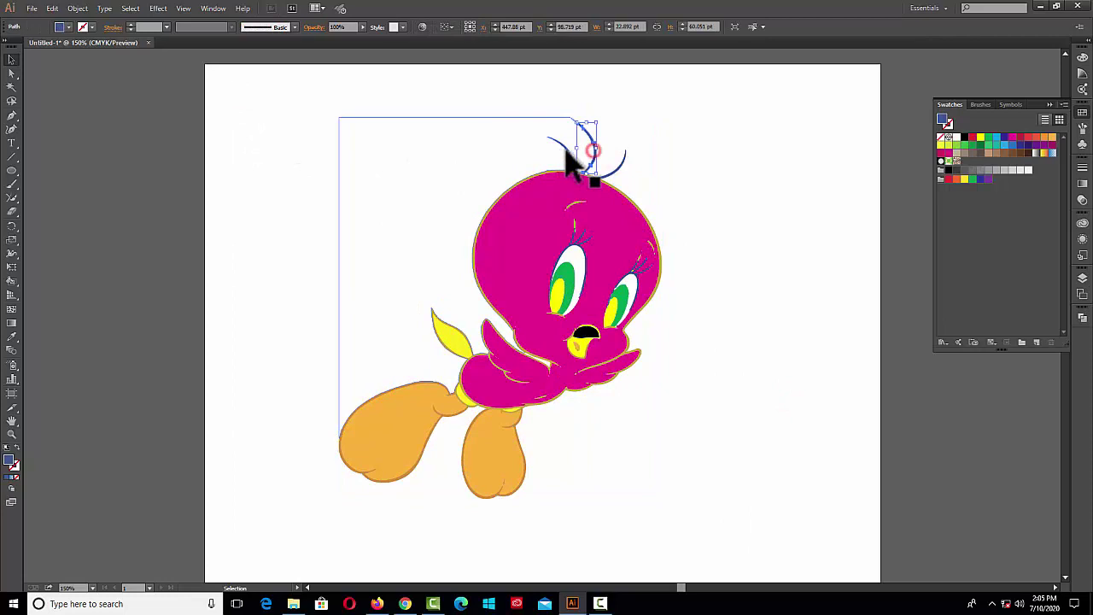
left_click(497, 504)
left_click(410, 431)
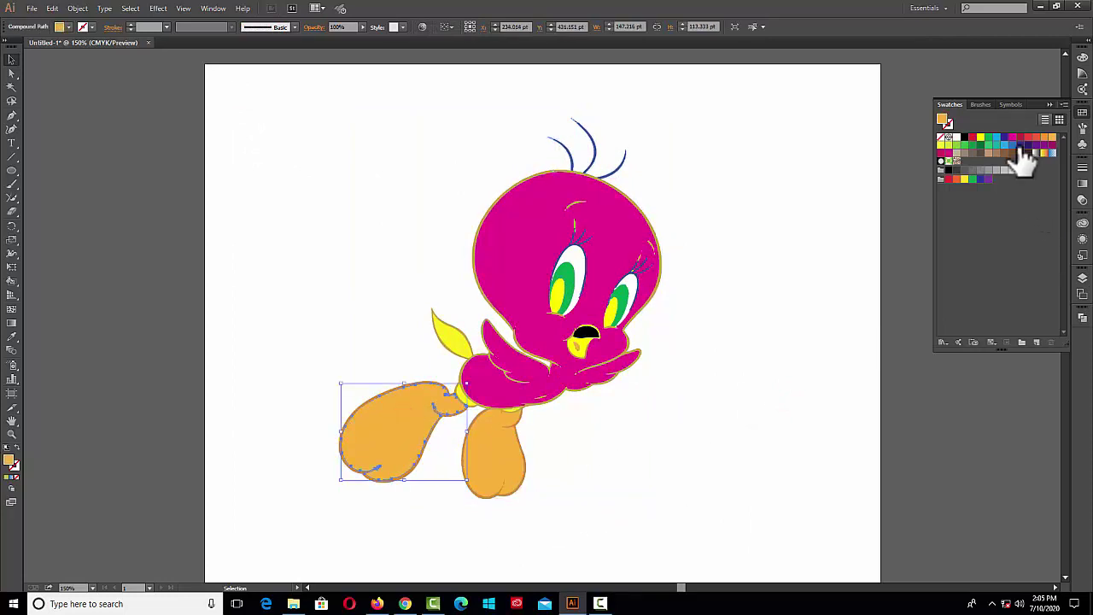
left_click(1052, 145)
left_click(1052, 146)
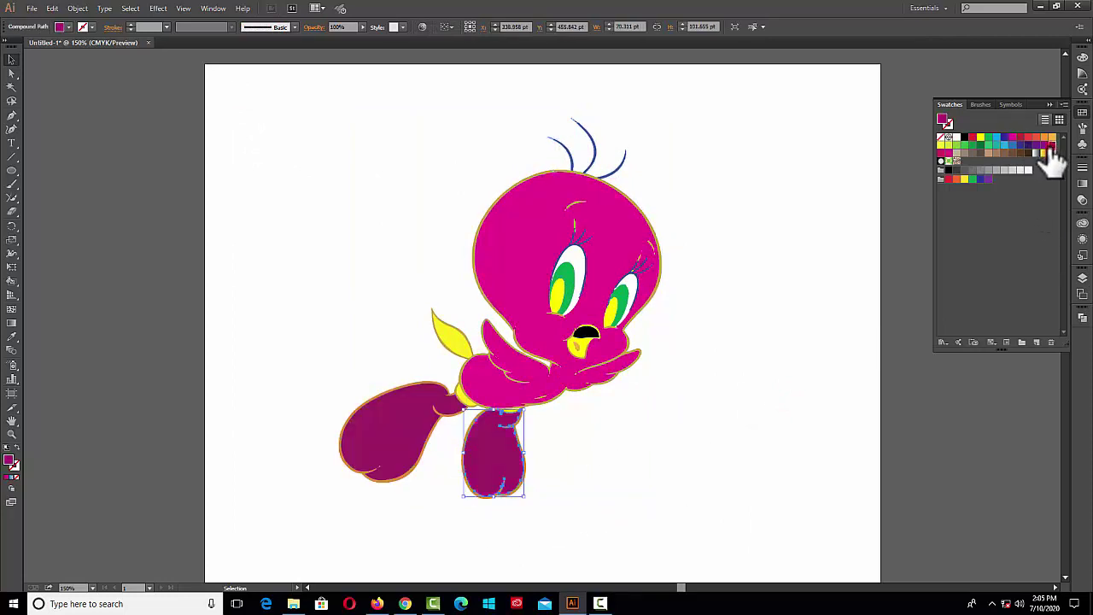
left_click(726, 457)
Step: Make the yellow tail piece dark blue and the black mouth shape cyan
left_click(454, 341)
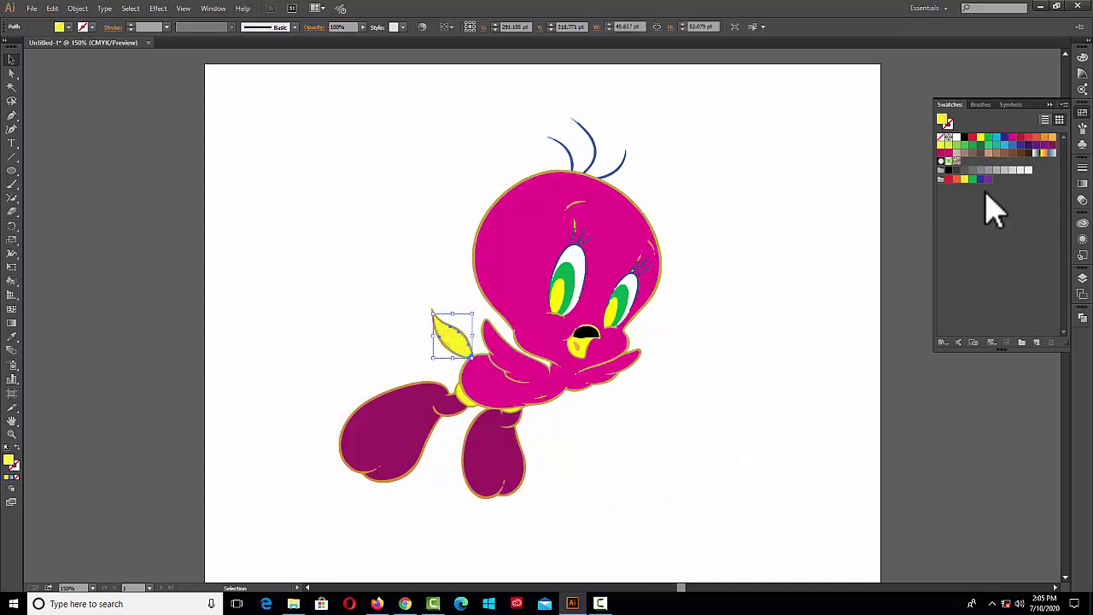
left_click(1004, 138)
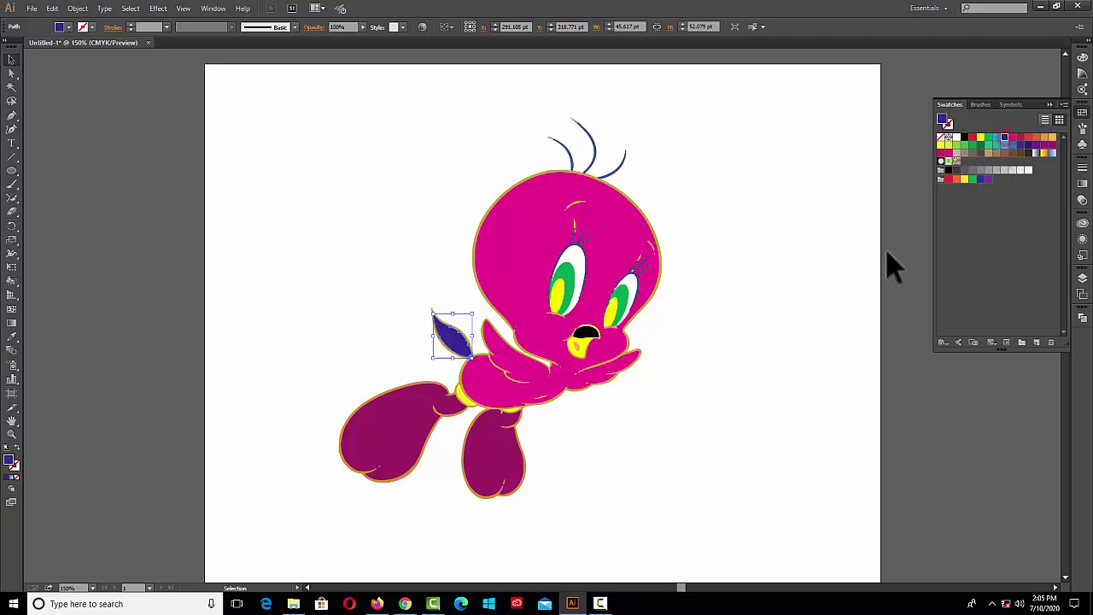
left_click(888, 253)
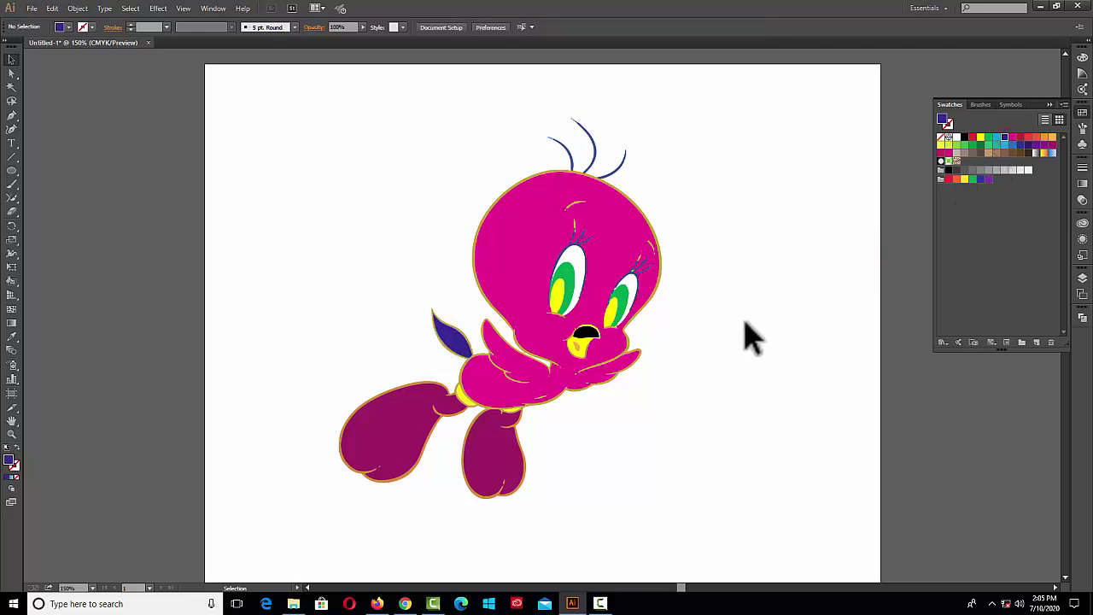
left_click(586, 332)
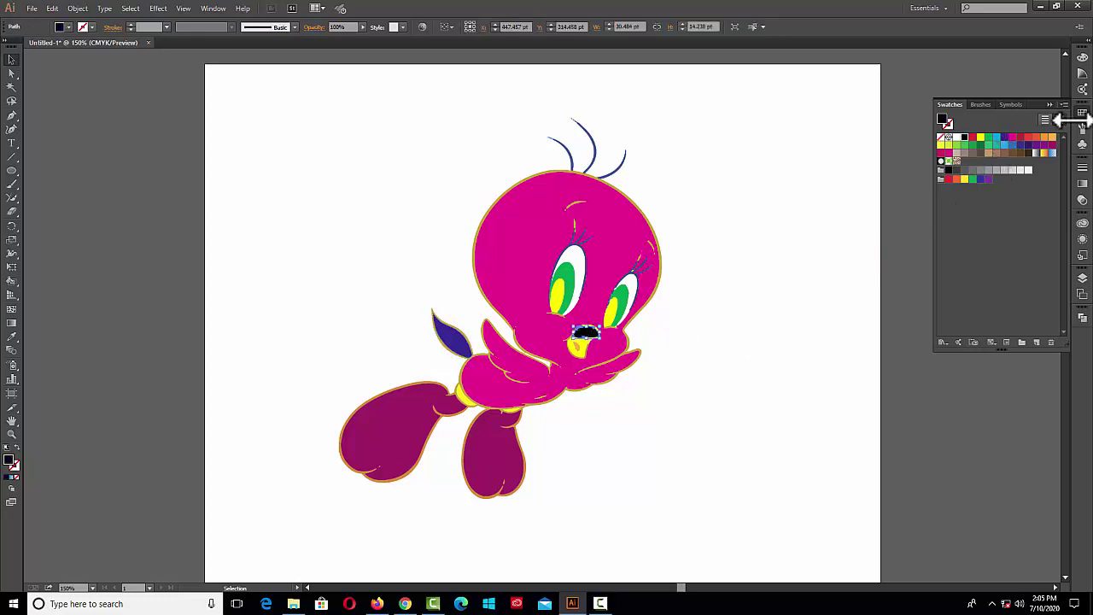
left_click(995, 139)
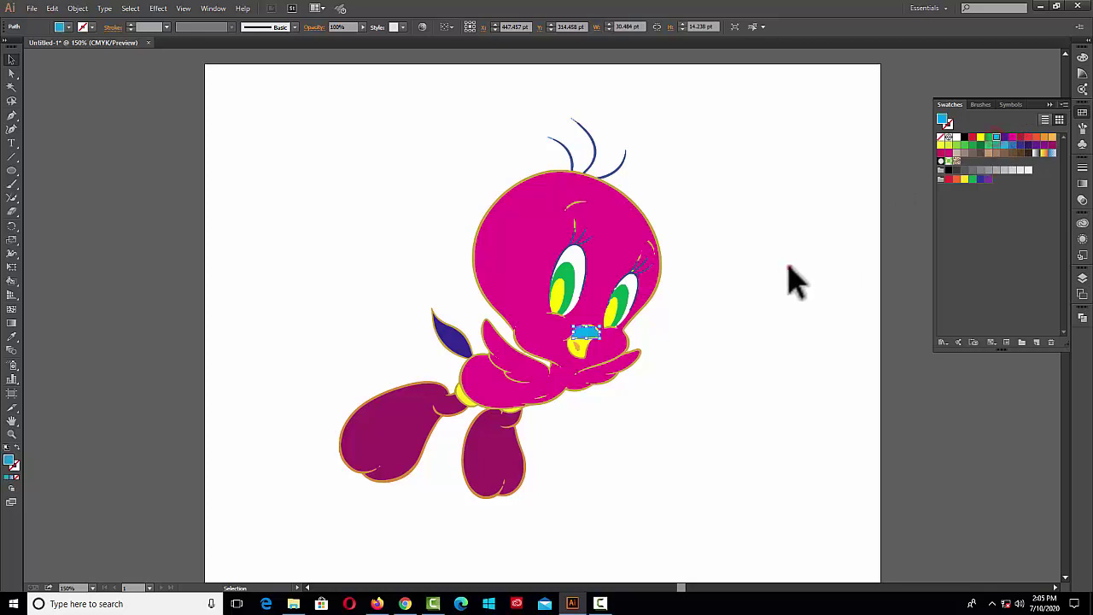
left_click(787, 267)
Step: Marquee-select the whole magenta bird, including its feet, tail, eyes and mouth, with the Selection tool
left_click(78, 9)
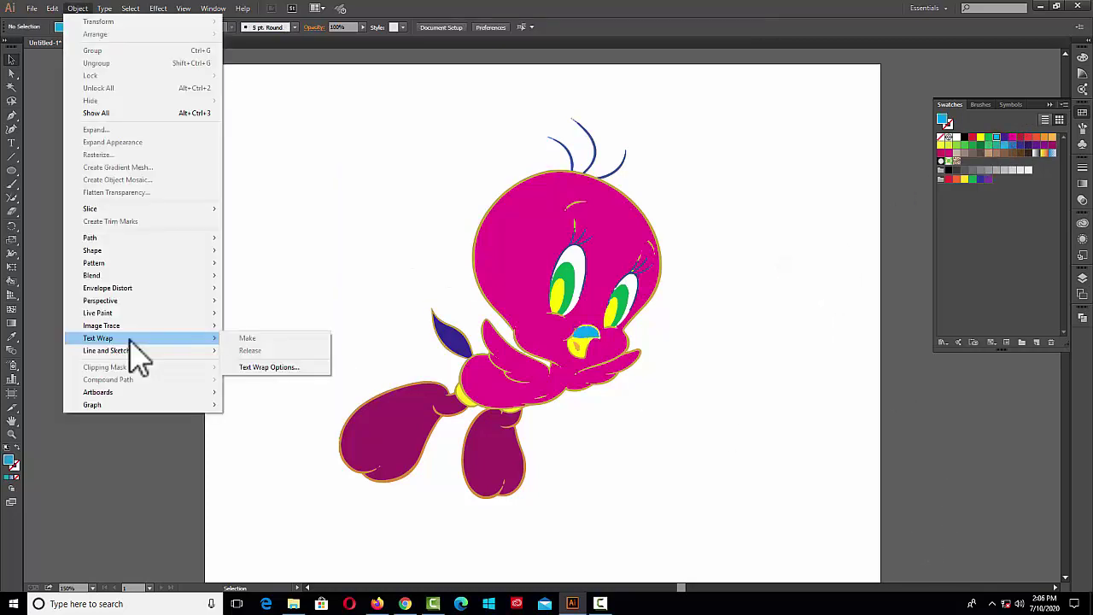
mouse_move(108, 344)
mouse_move(602, 605)
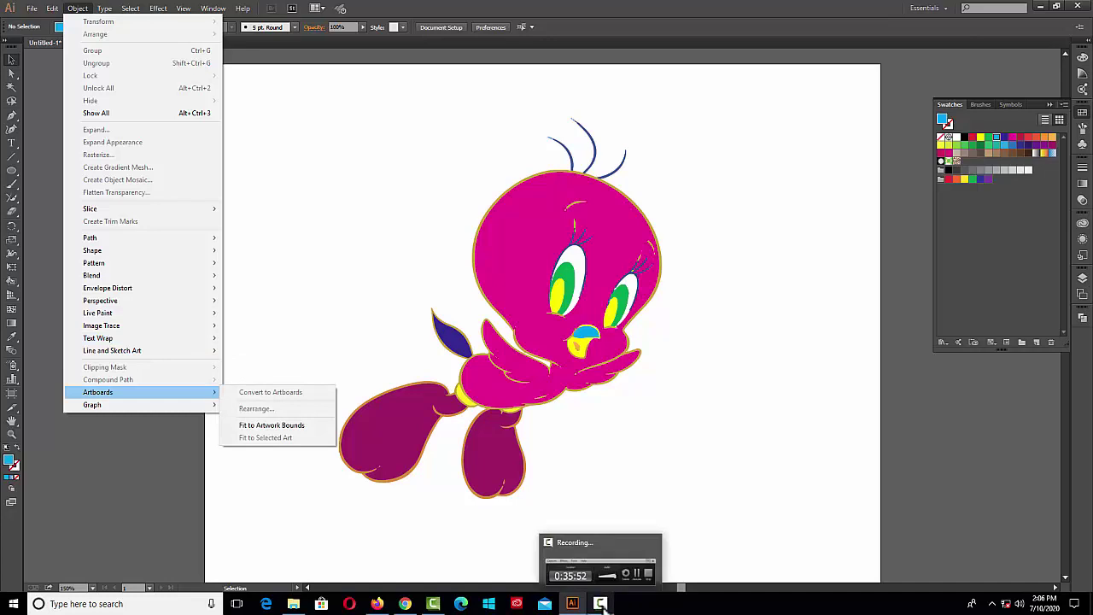
left_click(398, 151)
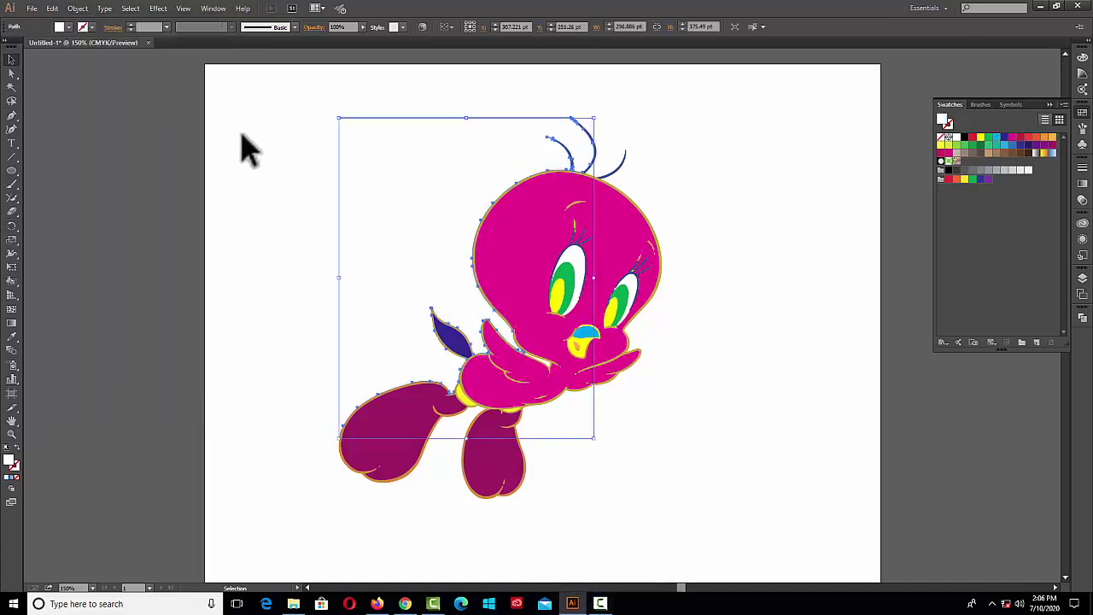
left_click_drag(253, 146, 773, 522)
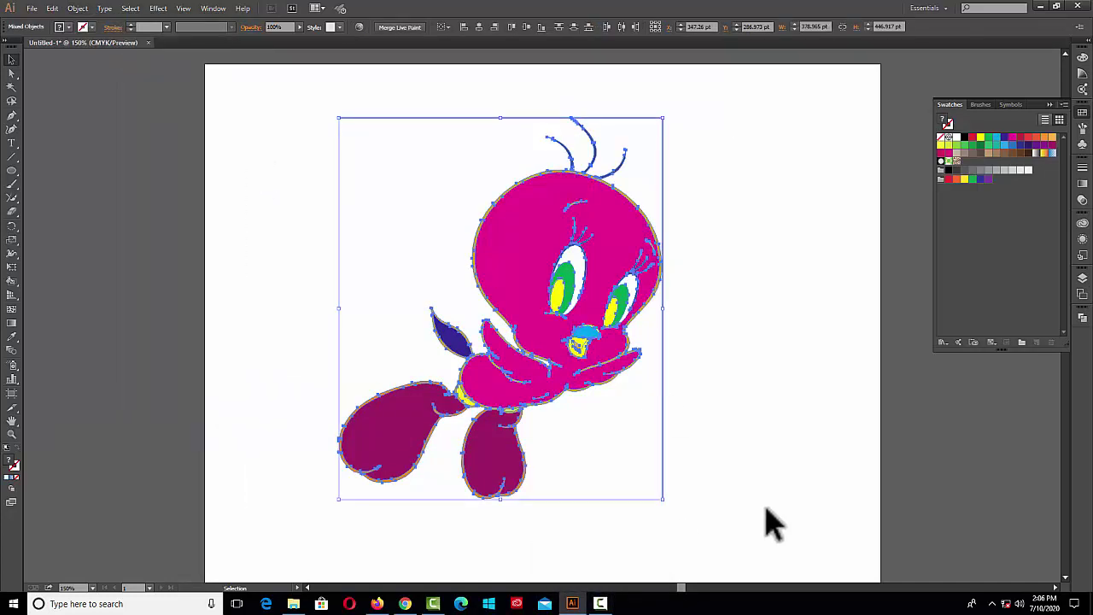